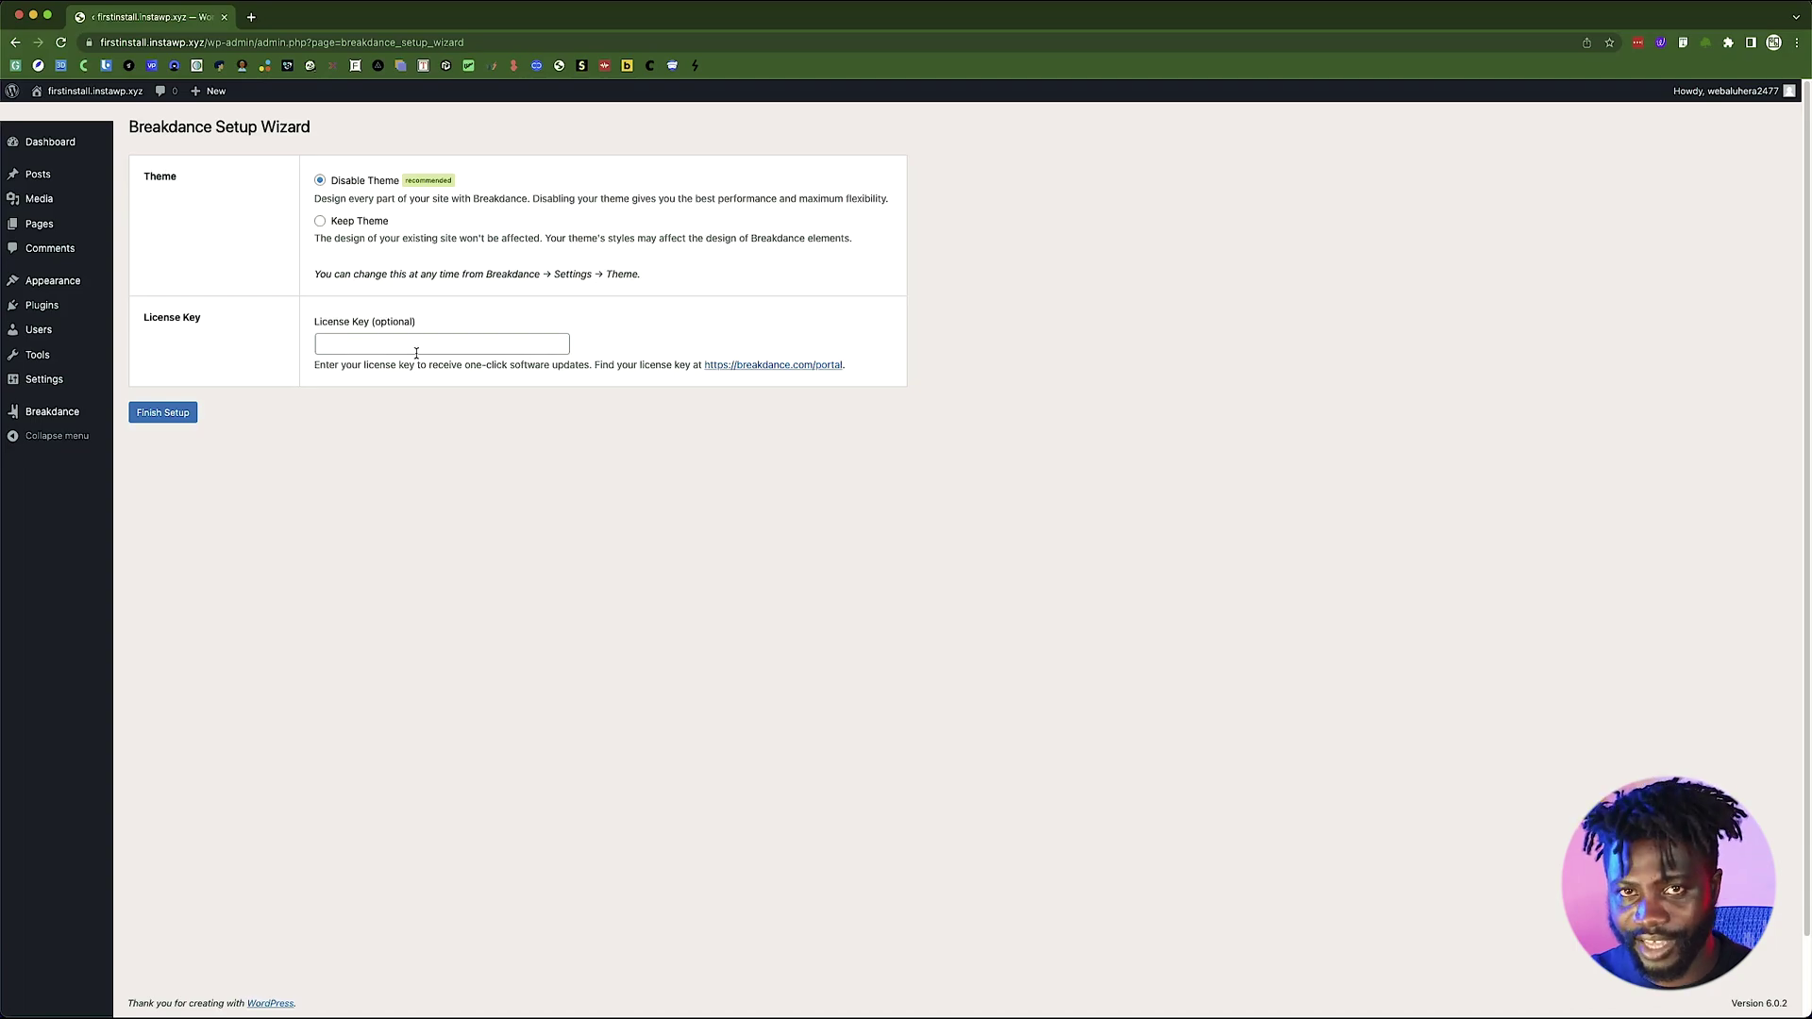
- Finish the Breakdance setup wizard with the theme system disabled
{"action": "left_click", "coordinate": [149, 412]}
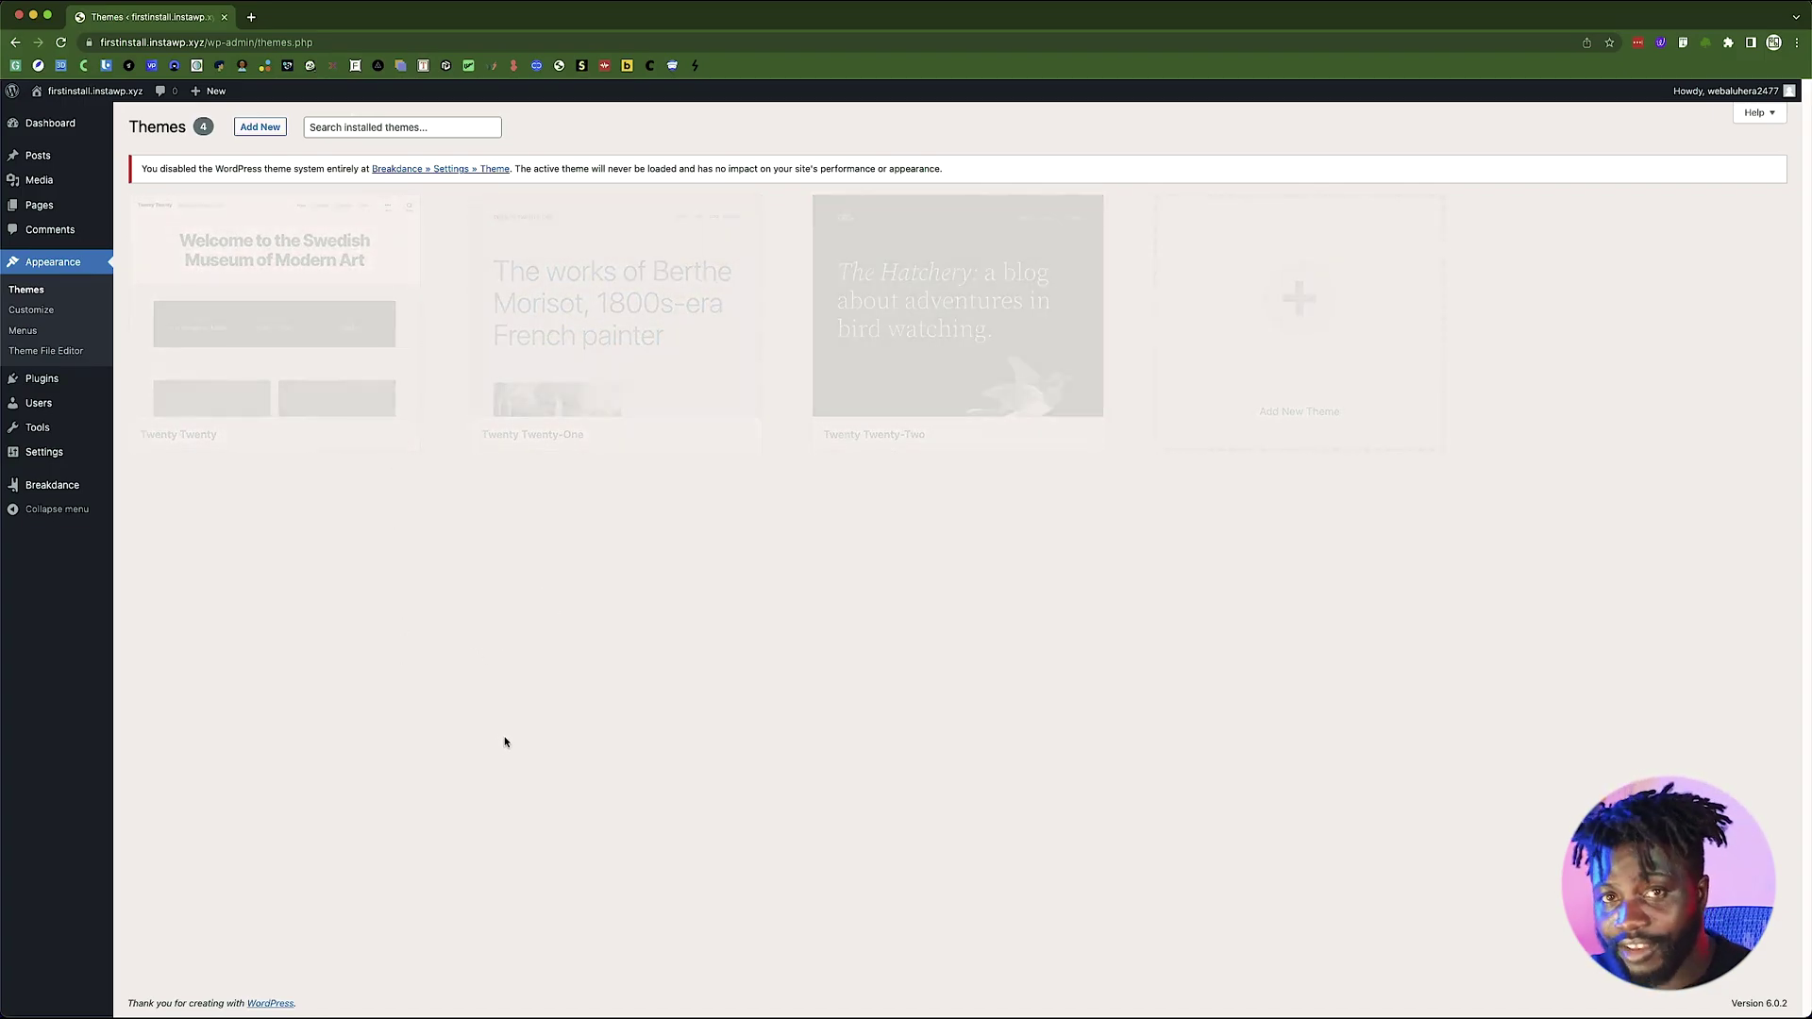
- Delete the Twenty Twenty, Twenty Twenty-One and Twenty Twenty-Two themes, confirming each deletion
{"action": "left_click", "coordinate": [299, 248]}
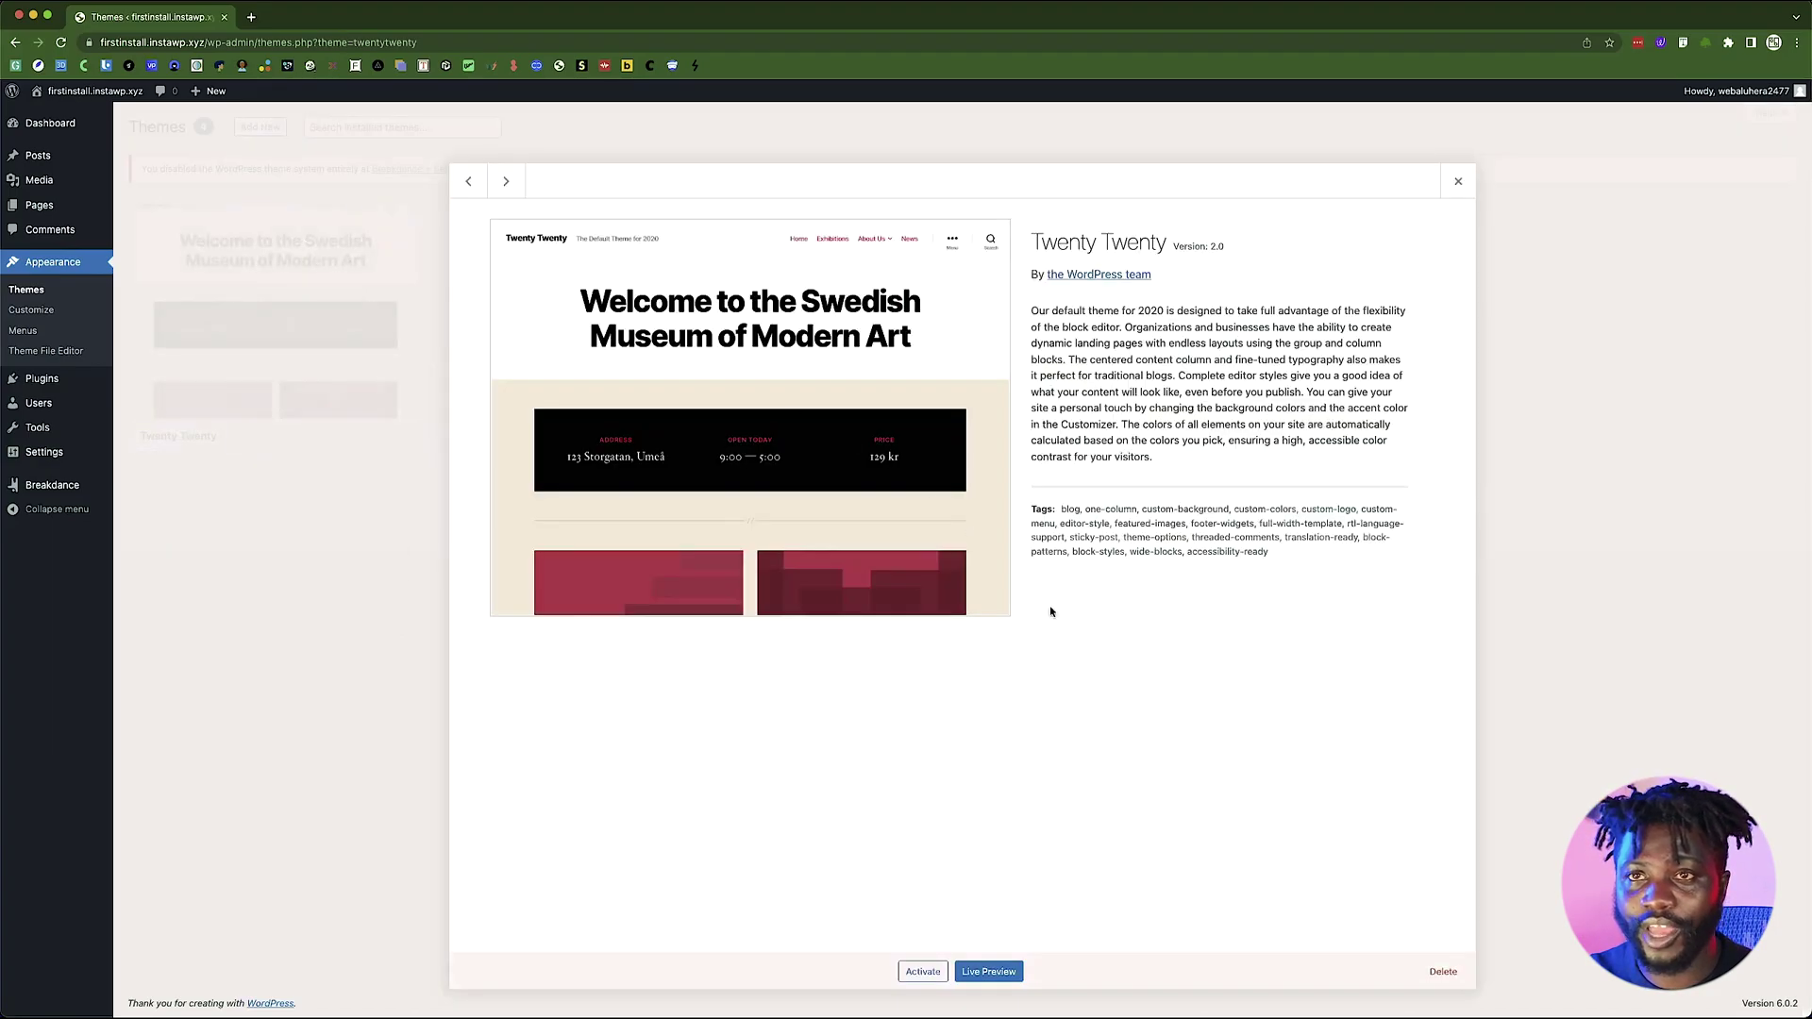
{"action": "left_click", "coordinate": [1427, 979]}
{"action": "left_click", "coordinate": [1027, 153]}
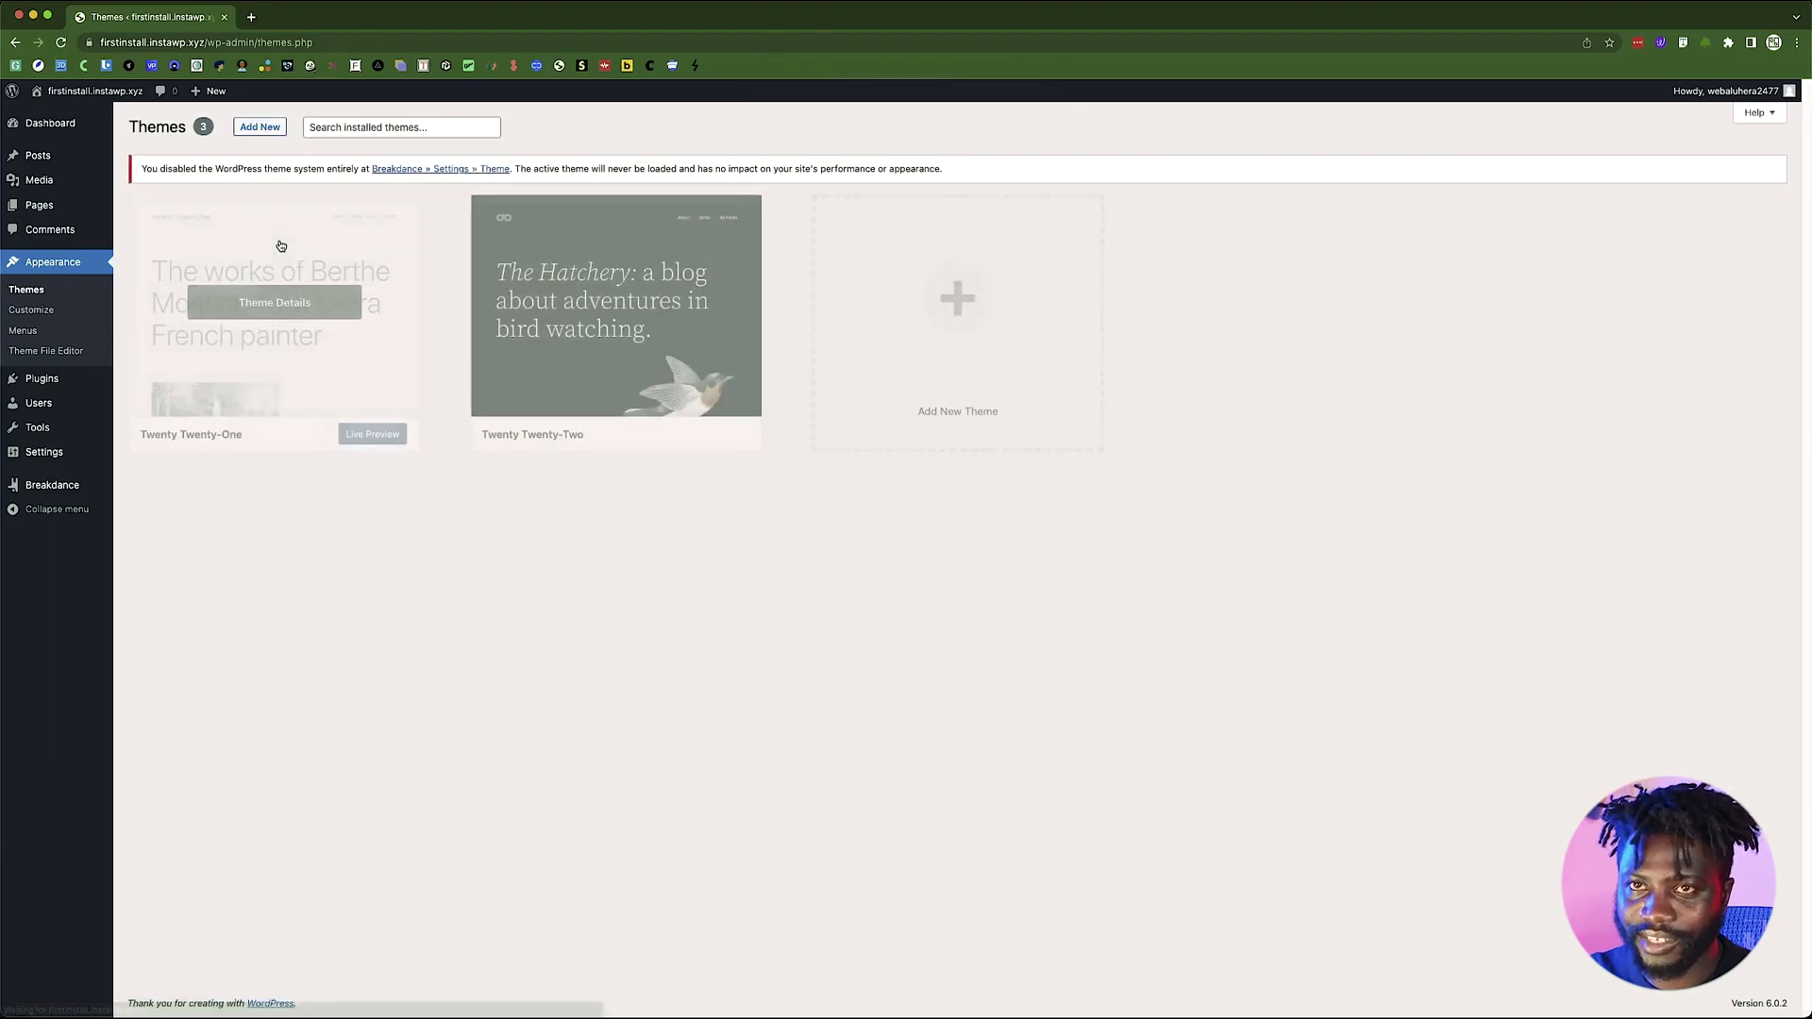
{"action": "left_click", "coordinate": [250, 245]}
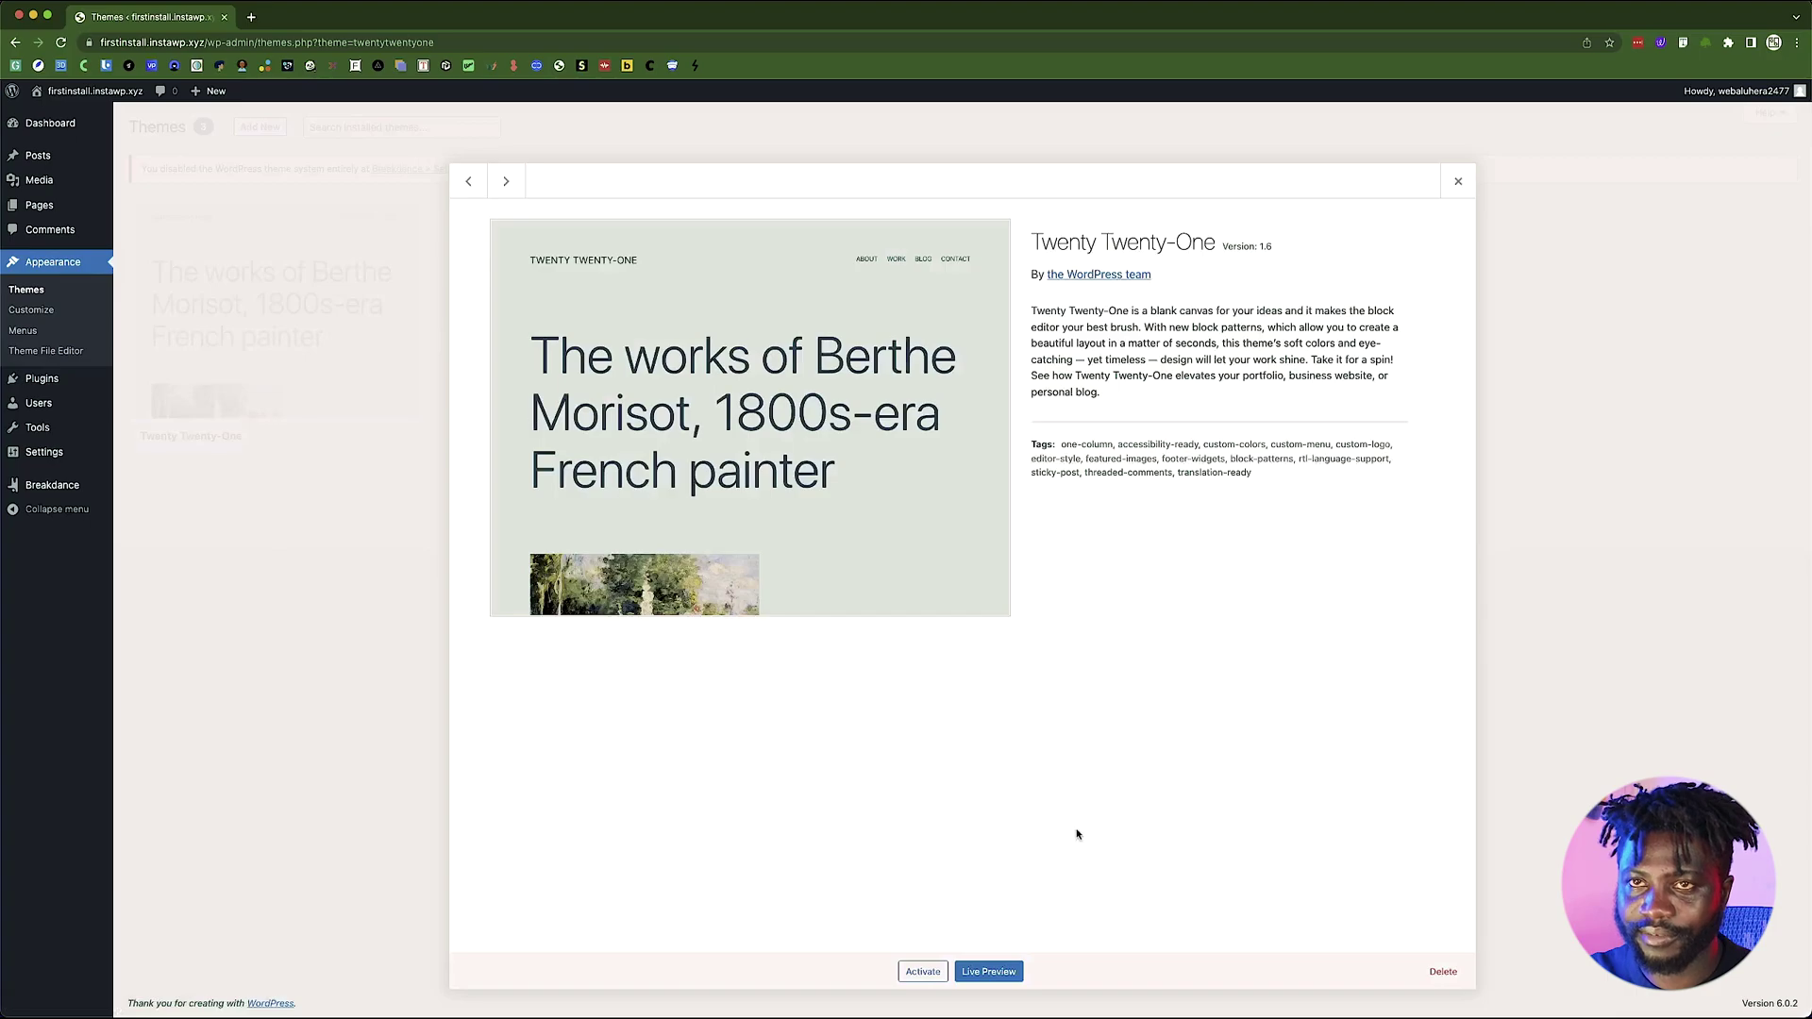
{"action": "left_click", "coordinate": [1440, 971]}
{"action": "left_click", "coordinate": [1027, 153]}
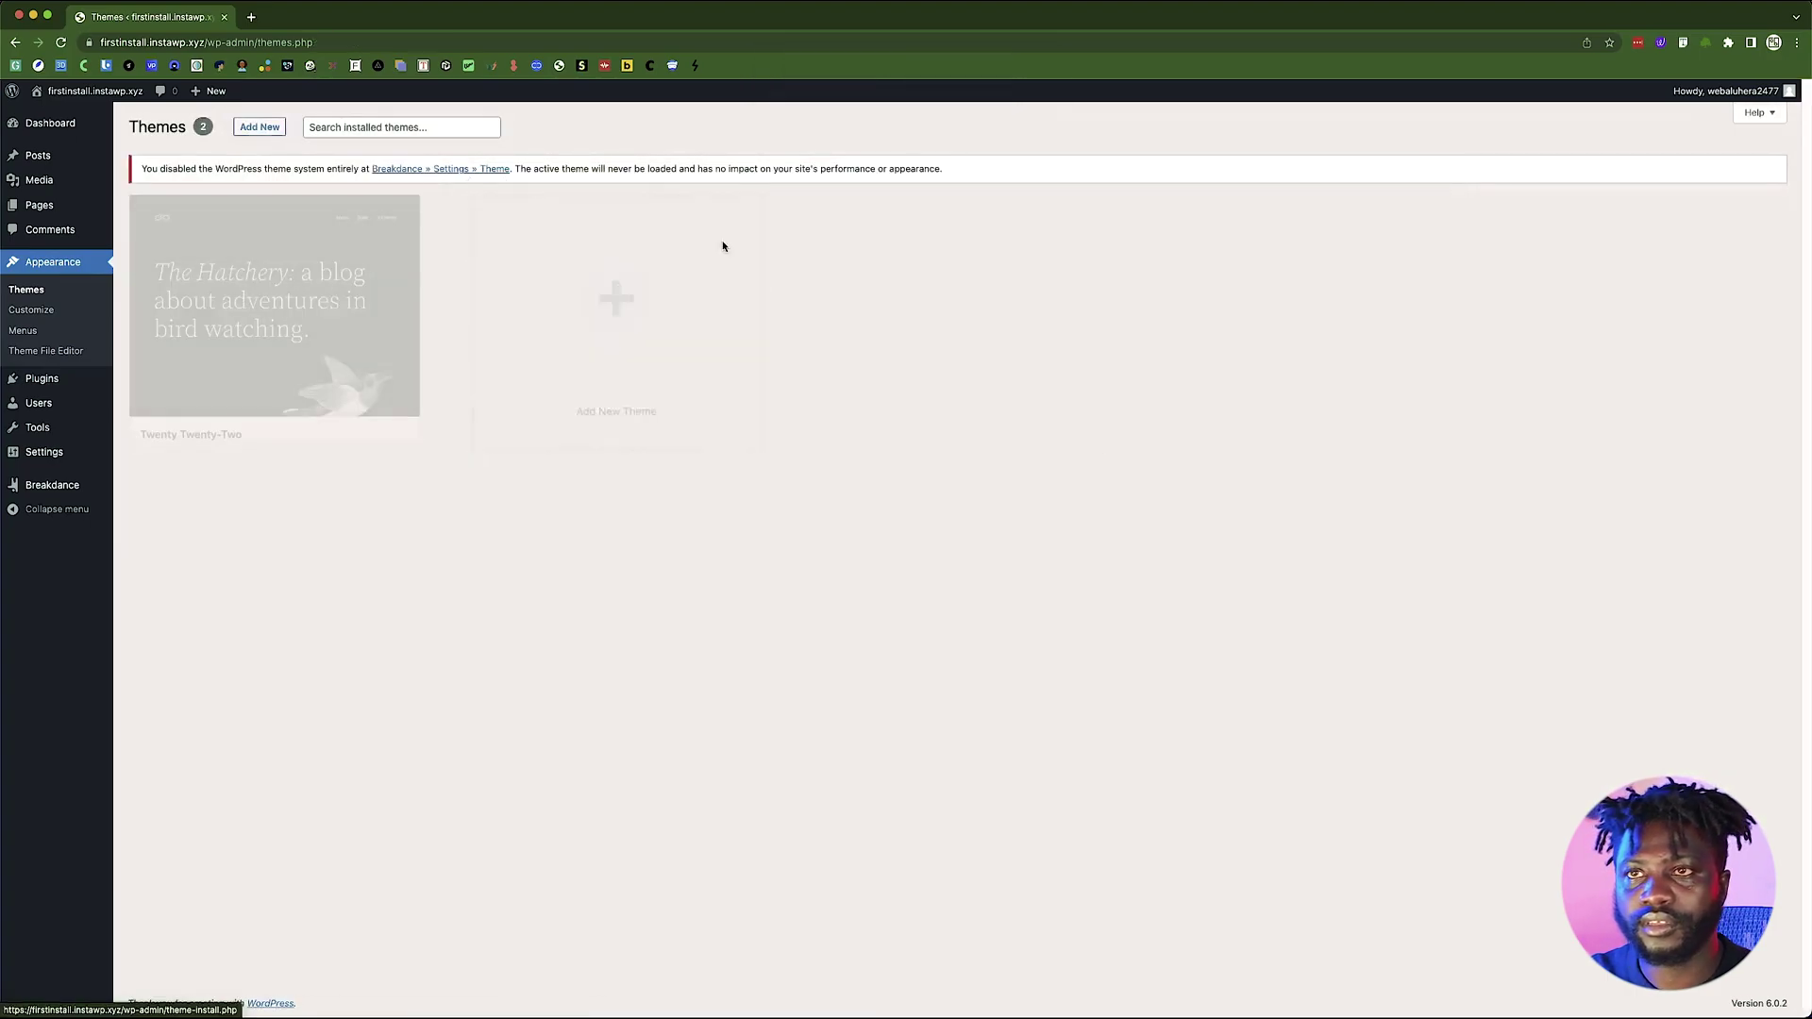
{"action": "left_click", "coordinate": [252, 257]}
{"action": "left_click", "coordinate": [1442, 971]}
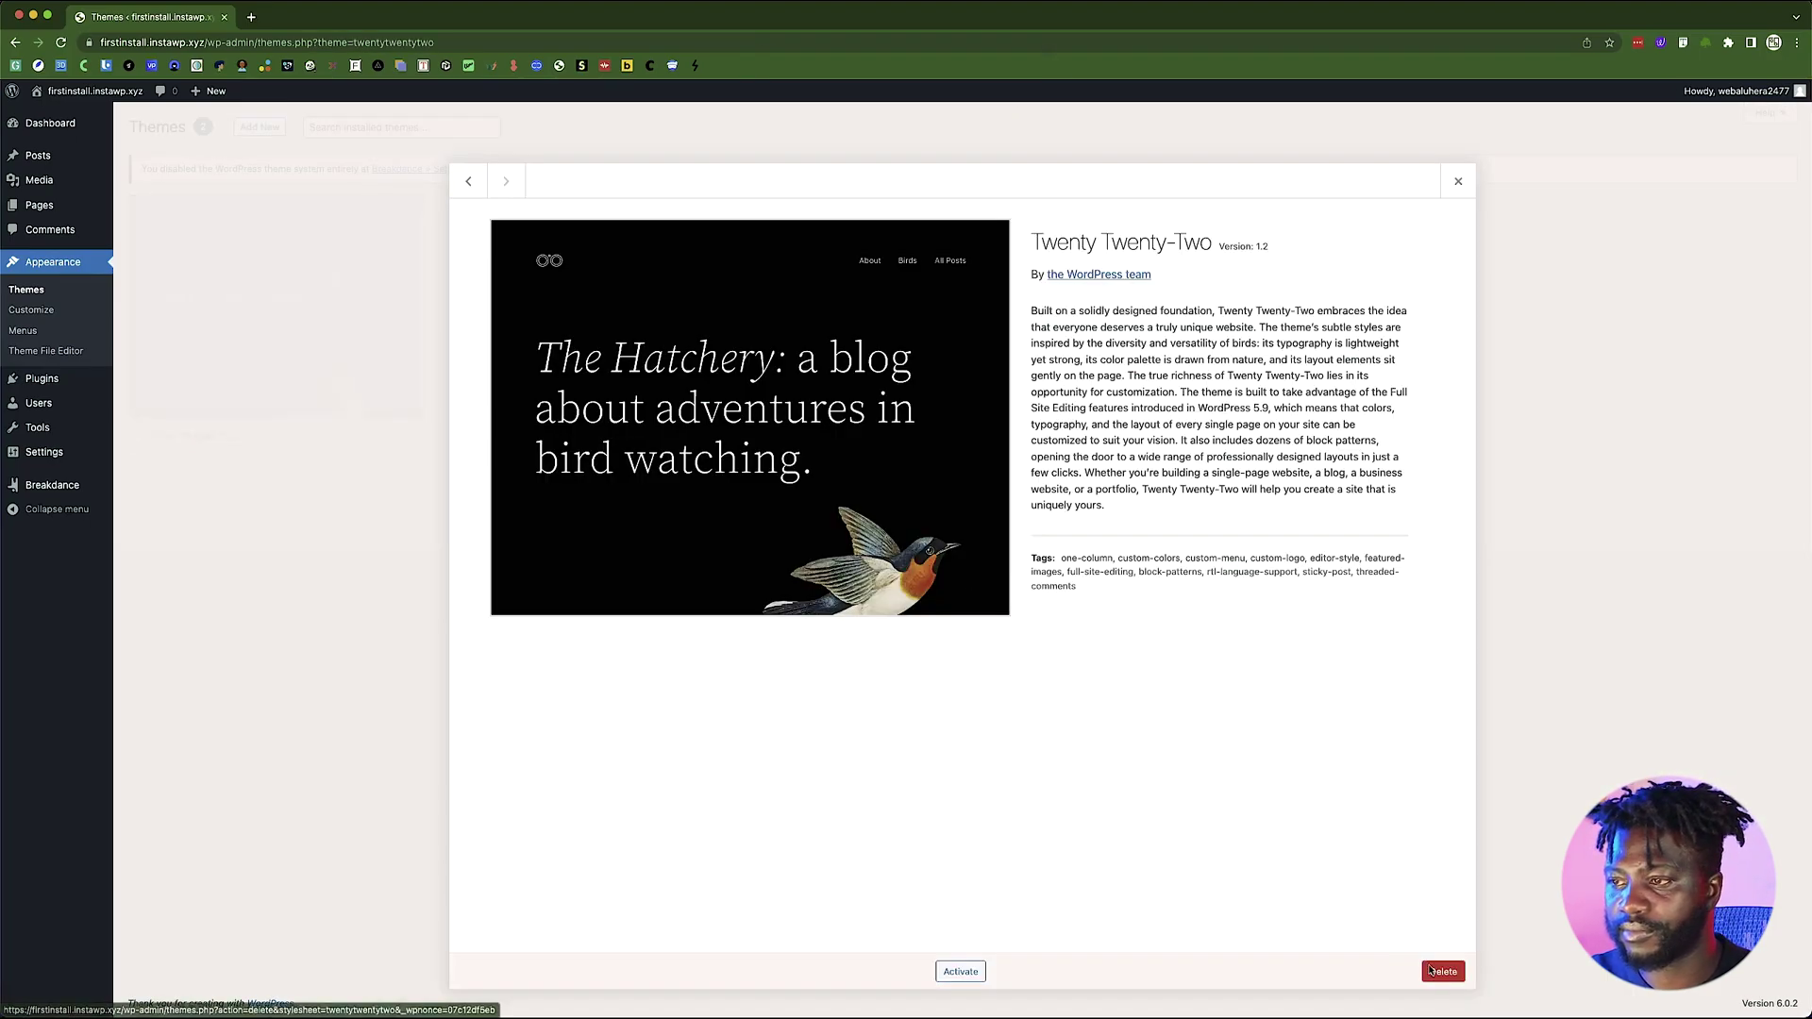
{"action": "left_click", "coordinate": [1027, 151]}
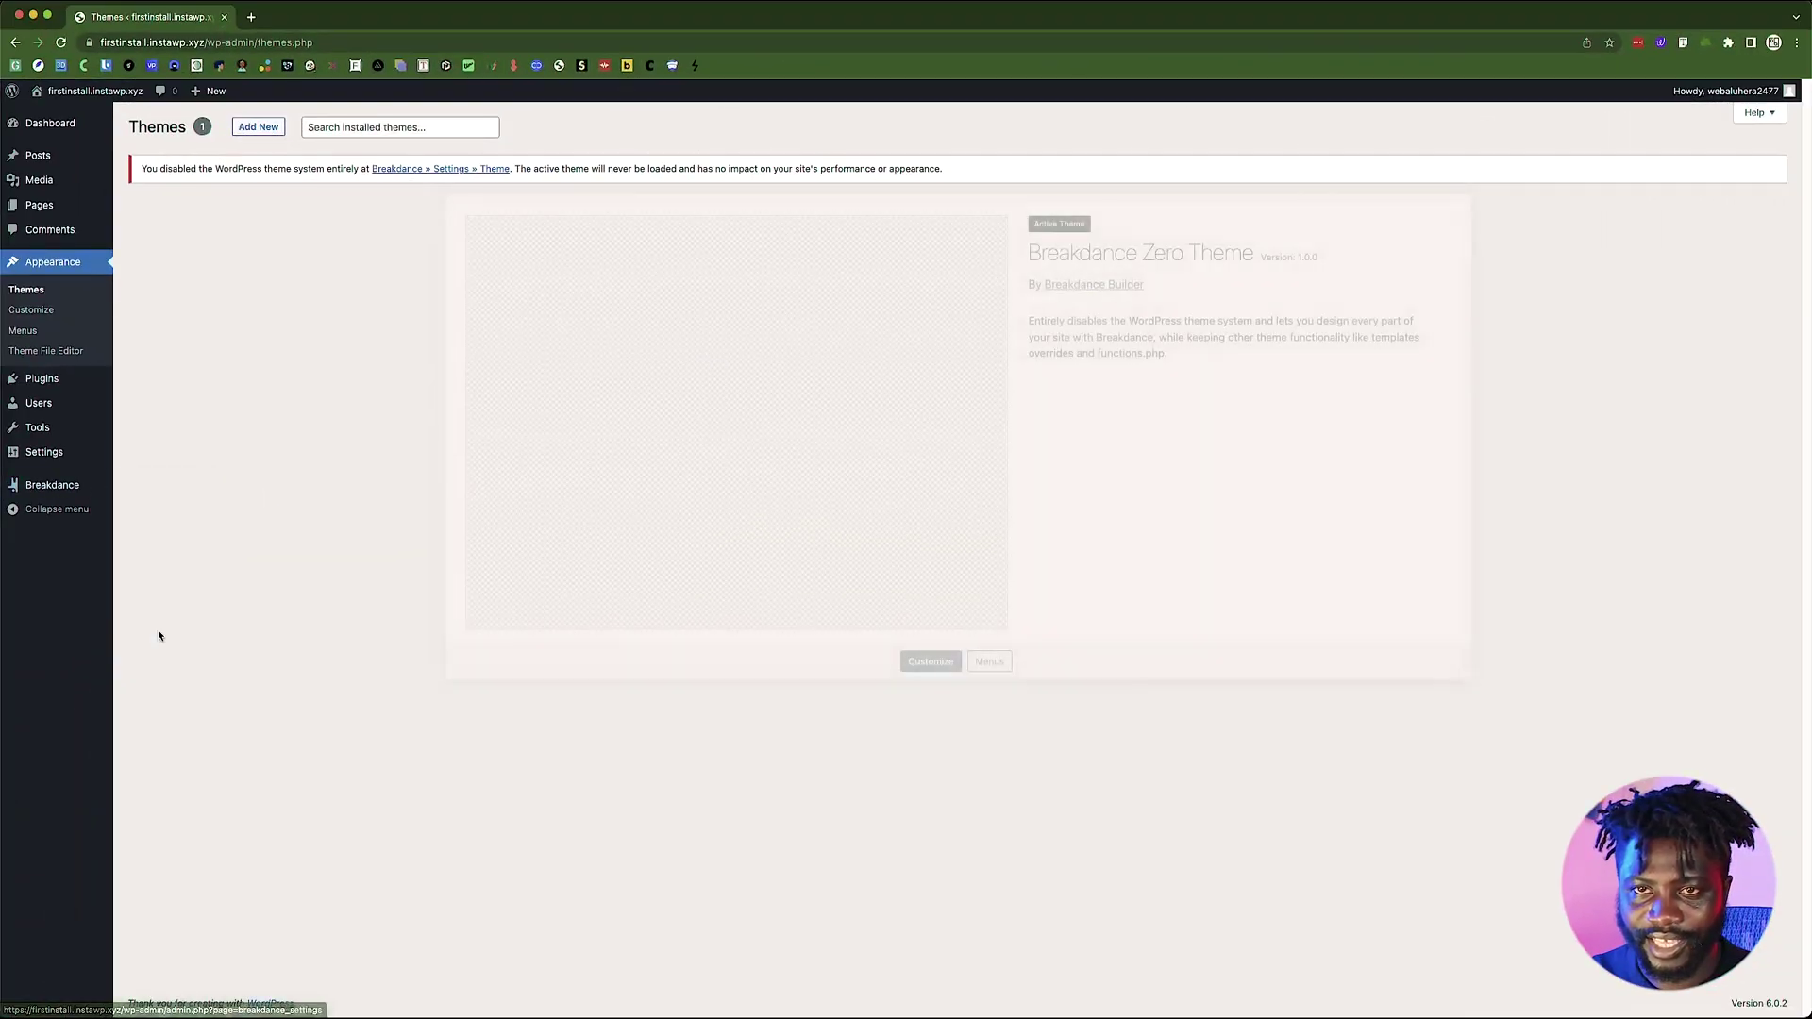
- Open Breakdance Settings and go to the WooCommerce styling tab
{"action": "mouse_move", "coordinate": [81, 491]}
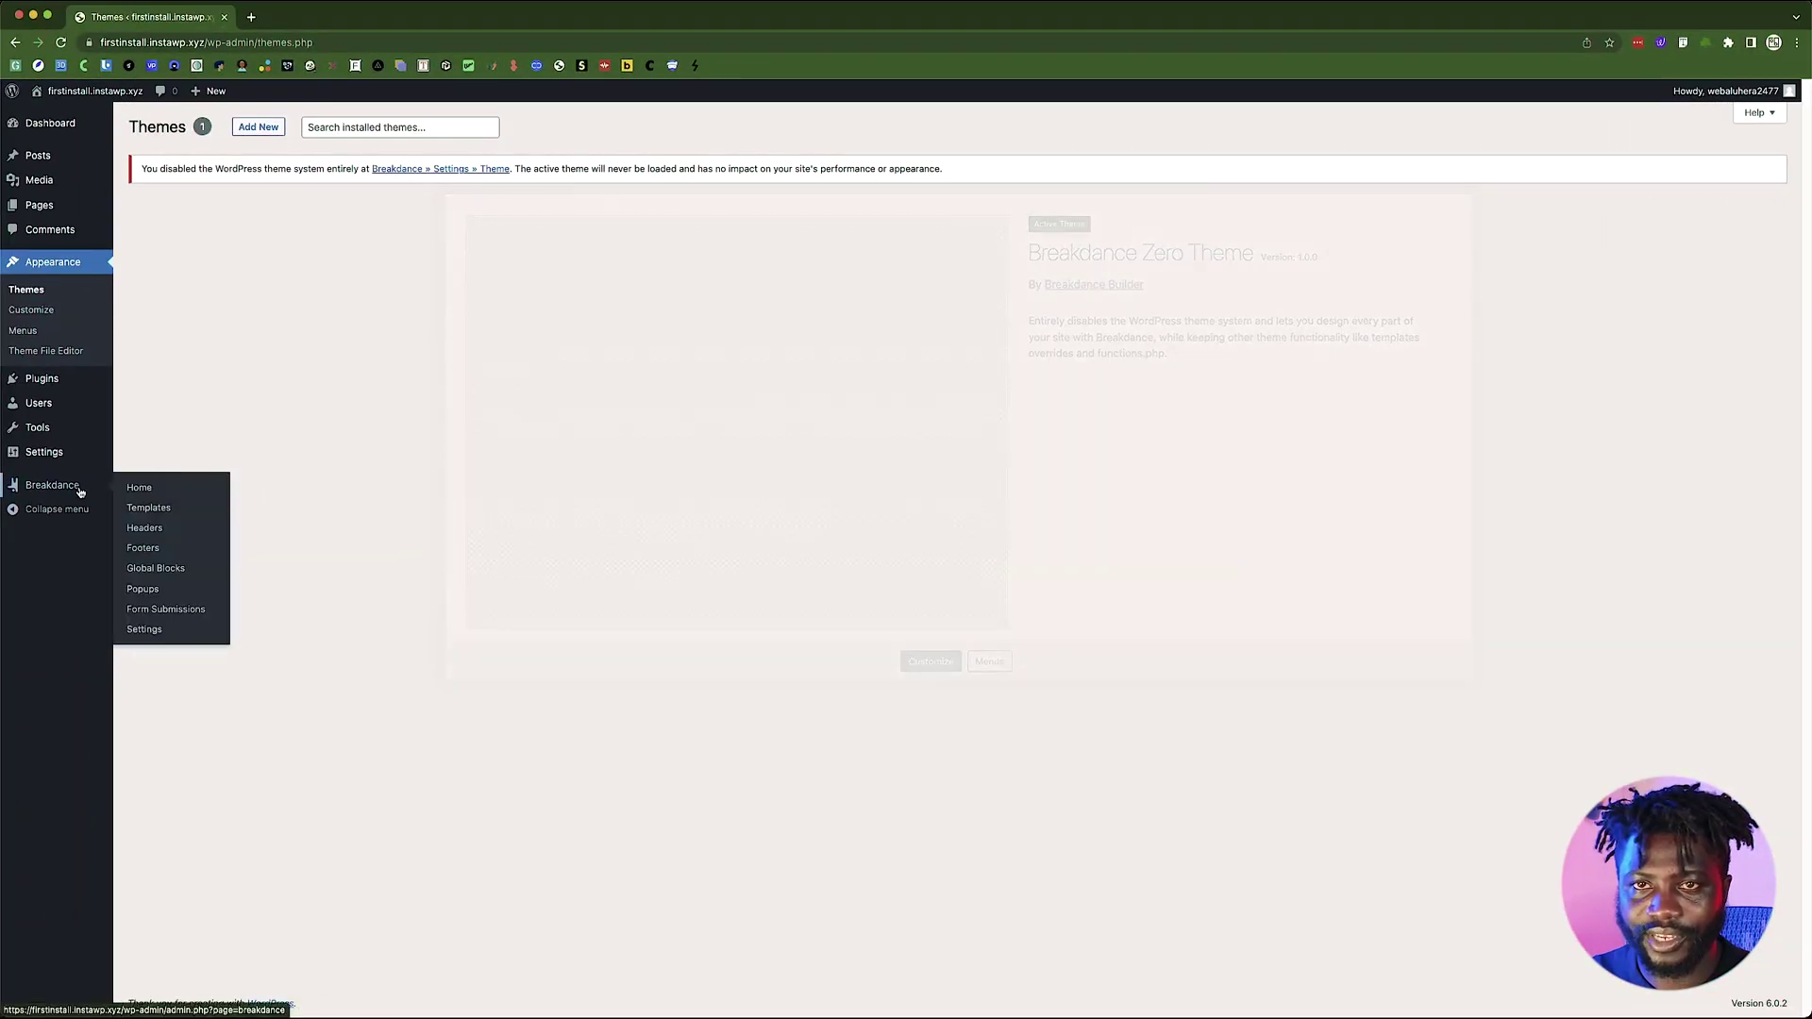
{"action": "left_click", "coordinate": [142, 630]}
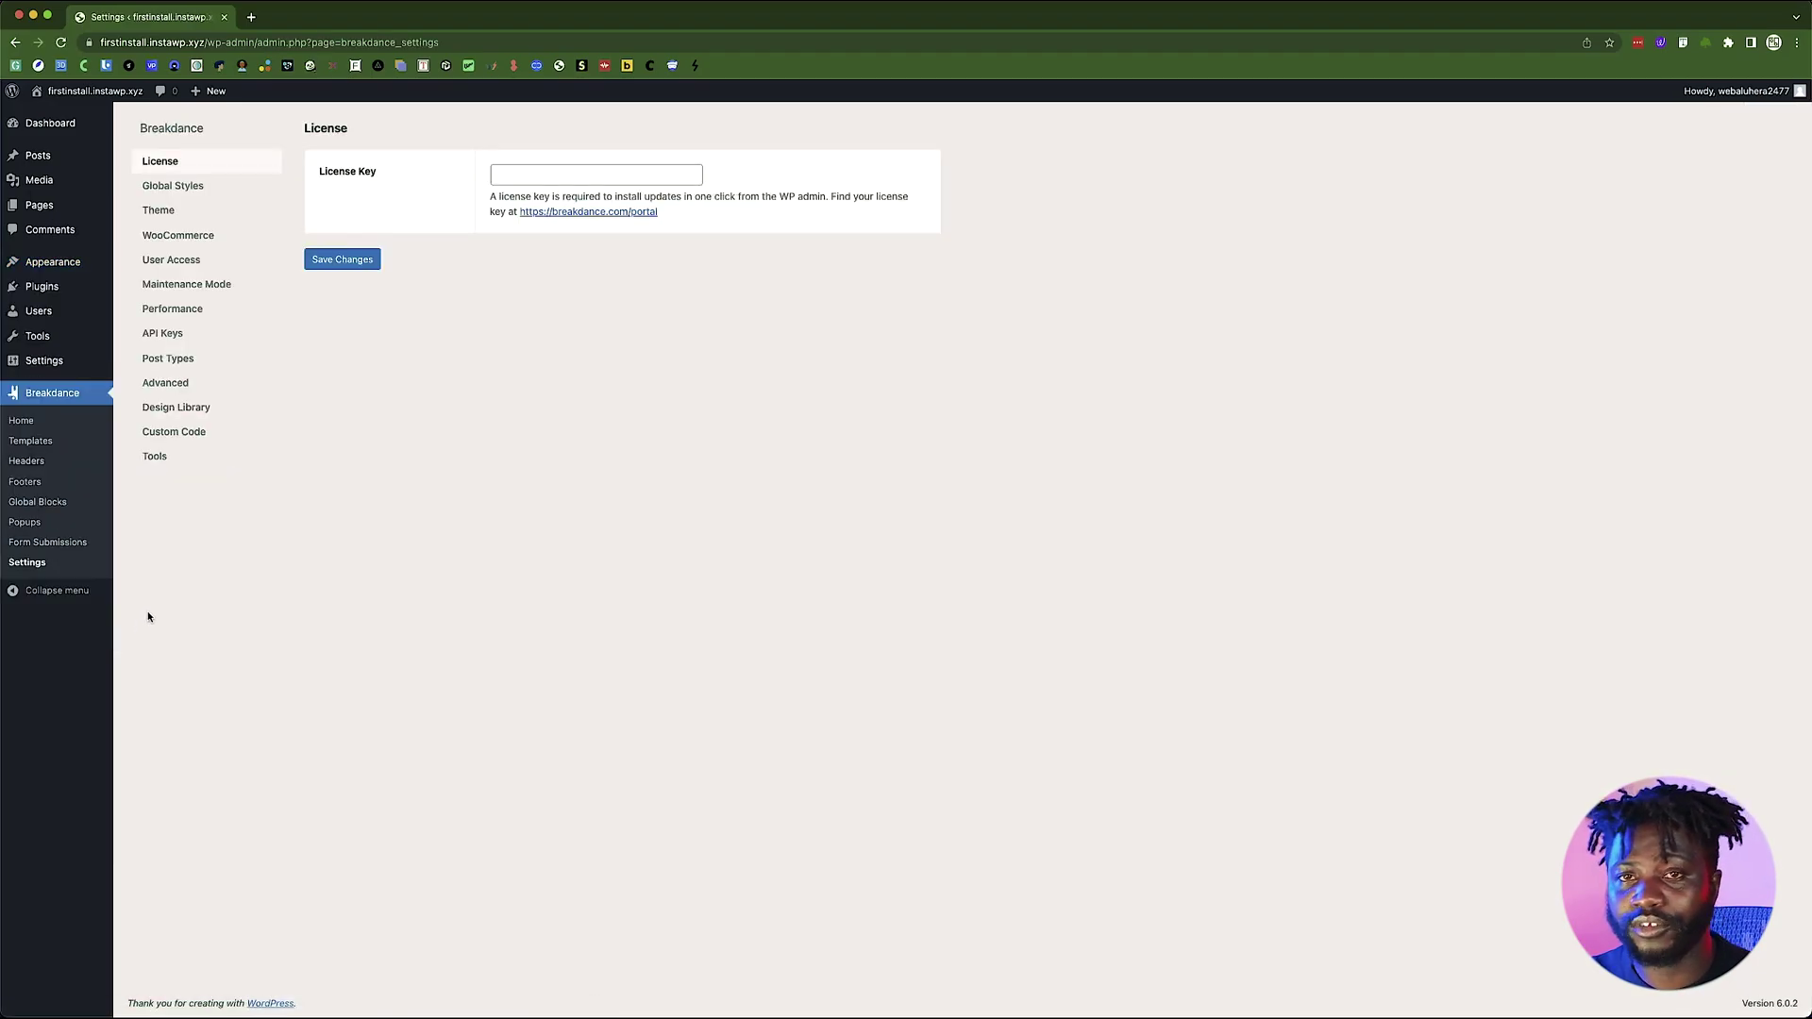
{"action": "left_click", "coordinate": [203, 237]}
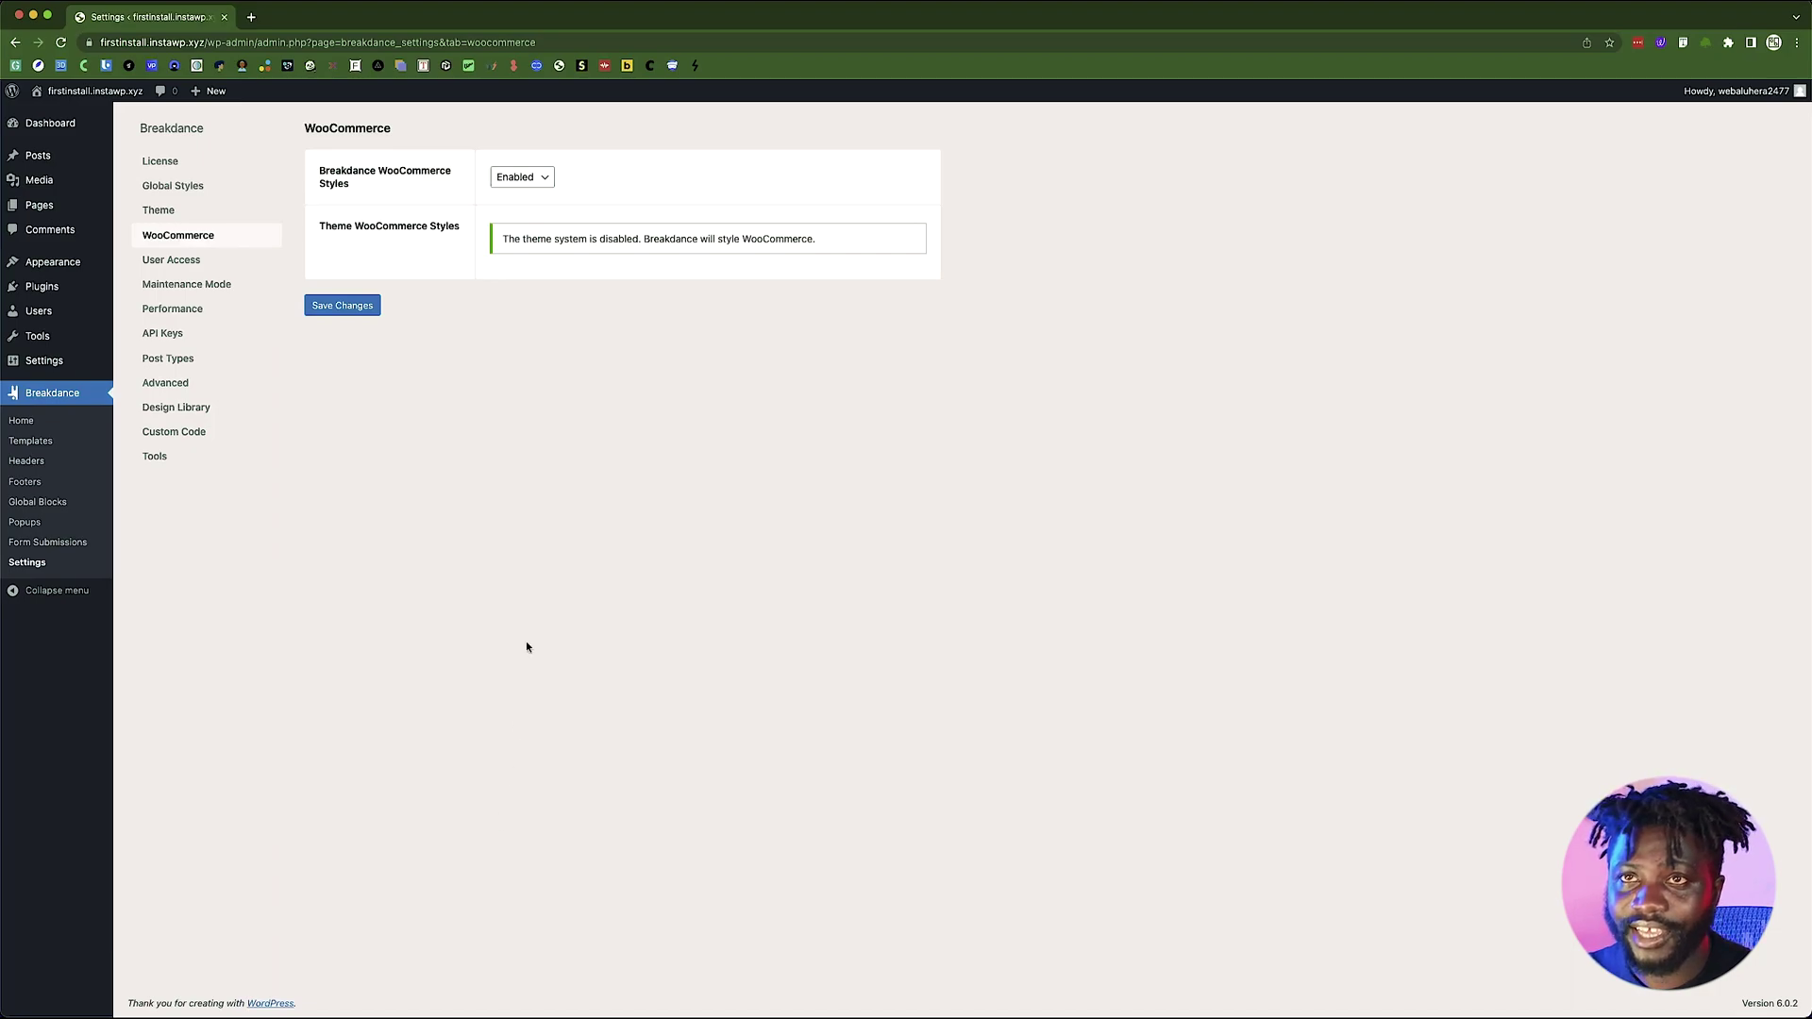
- Switch Breakdance WooCommerce Styles to Disabled and back to Enabled, then save the settings
{"action": "left_click", "coordinate": [524, 188]}
{"action": "left_click", "coordinate": [524, 194]}
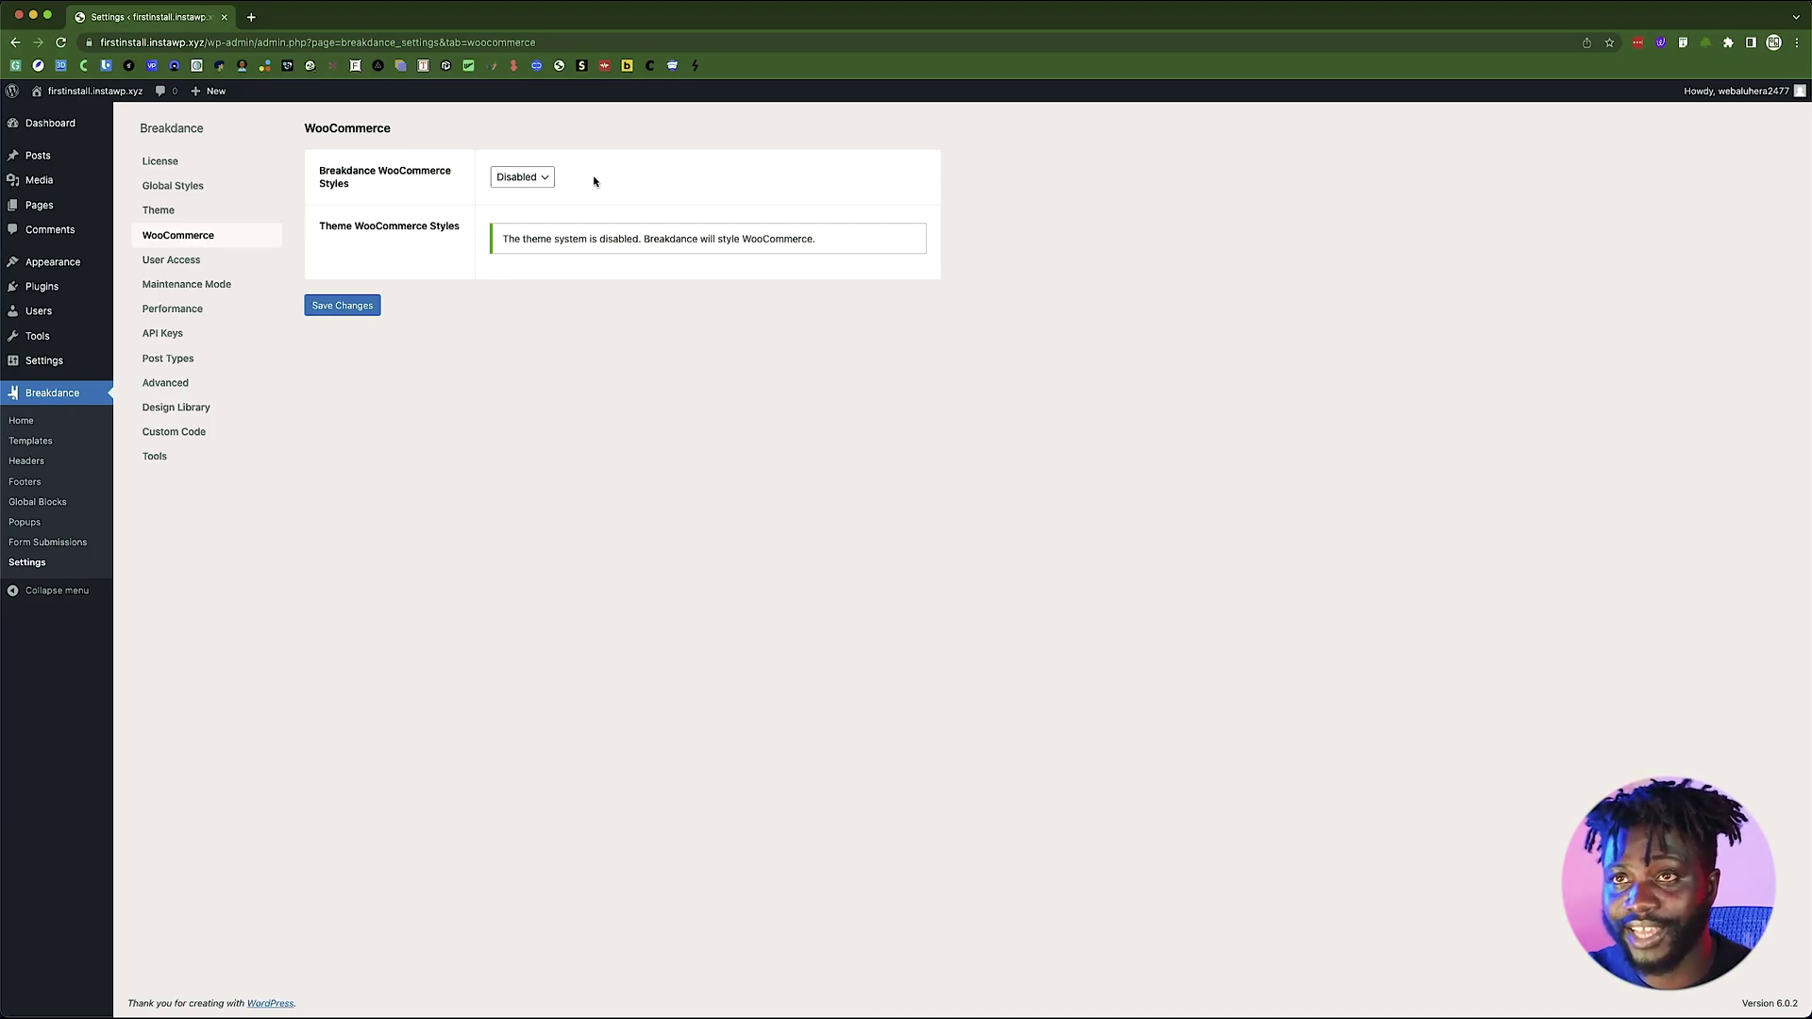
{"action": "left_click", "coordinate": [521, 178]}
{"action": "left_click", "coordinate": [531, 160]}
{"action": "left_click", "coordinate": [521, 177]}
{"action": "left_click", "coordinate": [631, 186]}
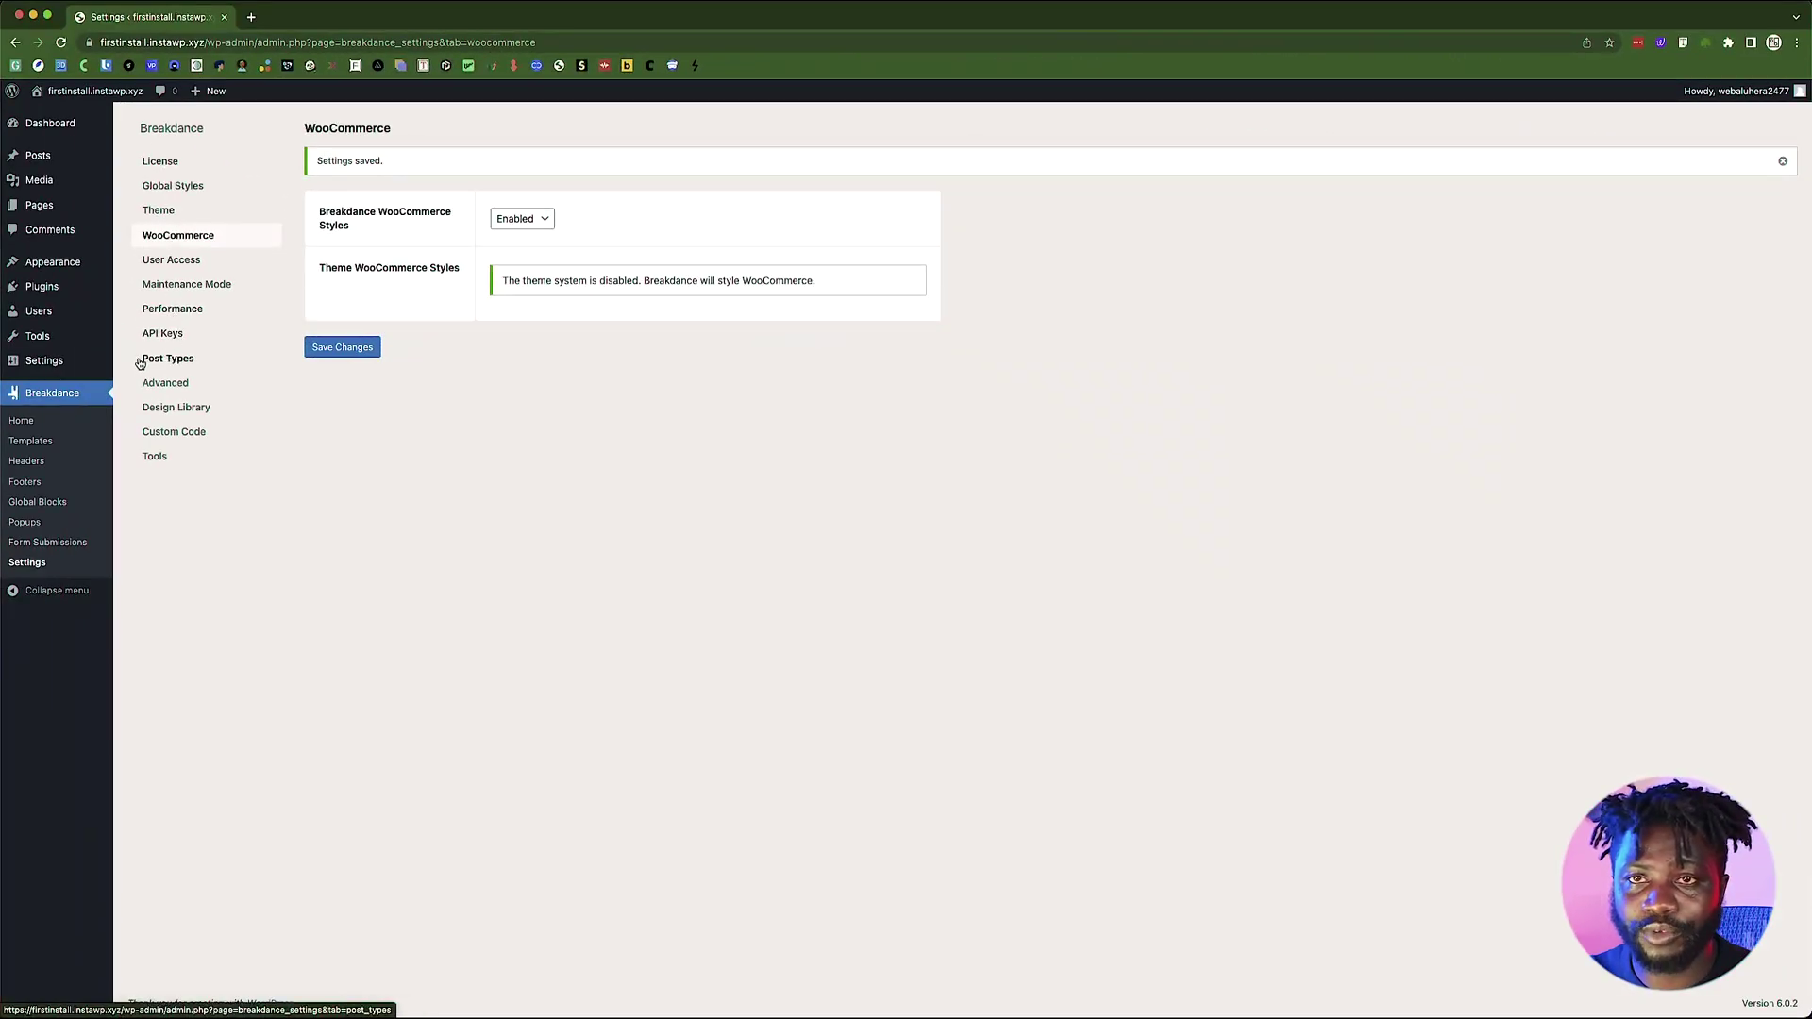
{"action": "left_click", "coordinate": [176, 363]}
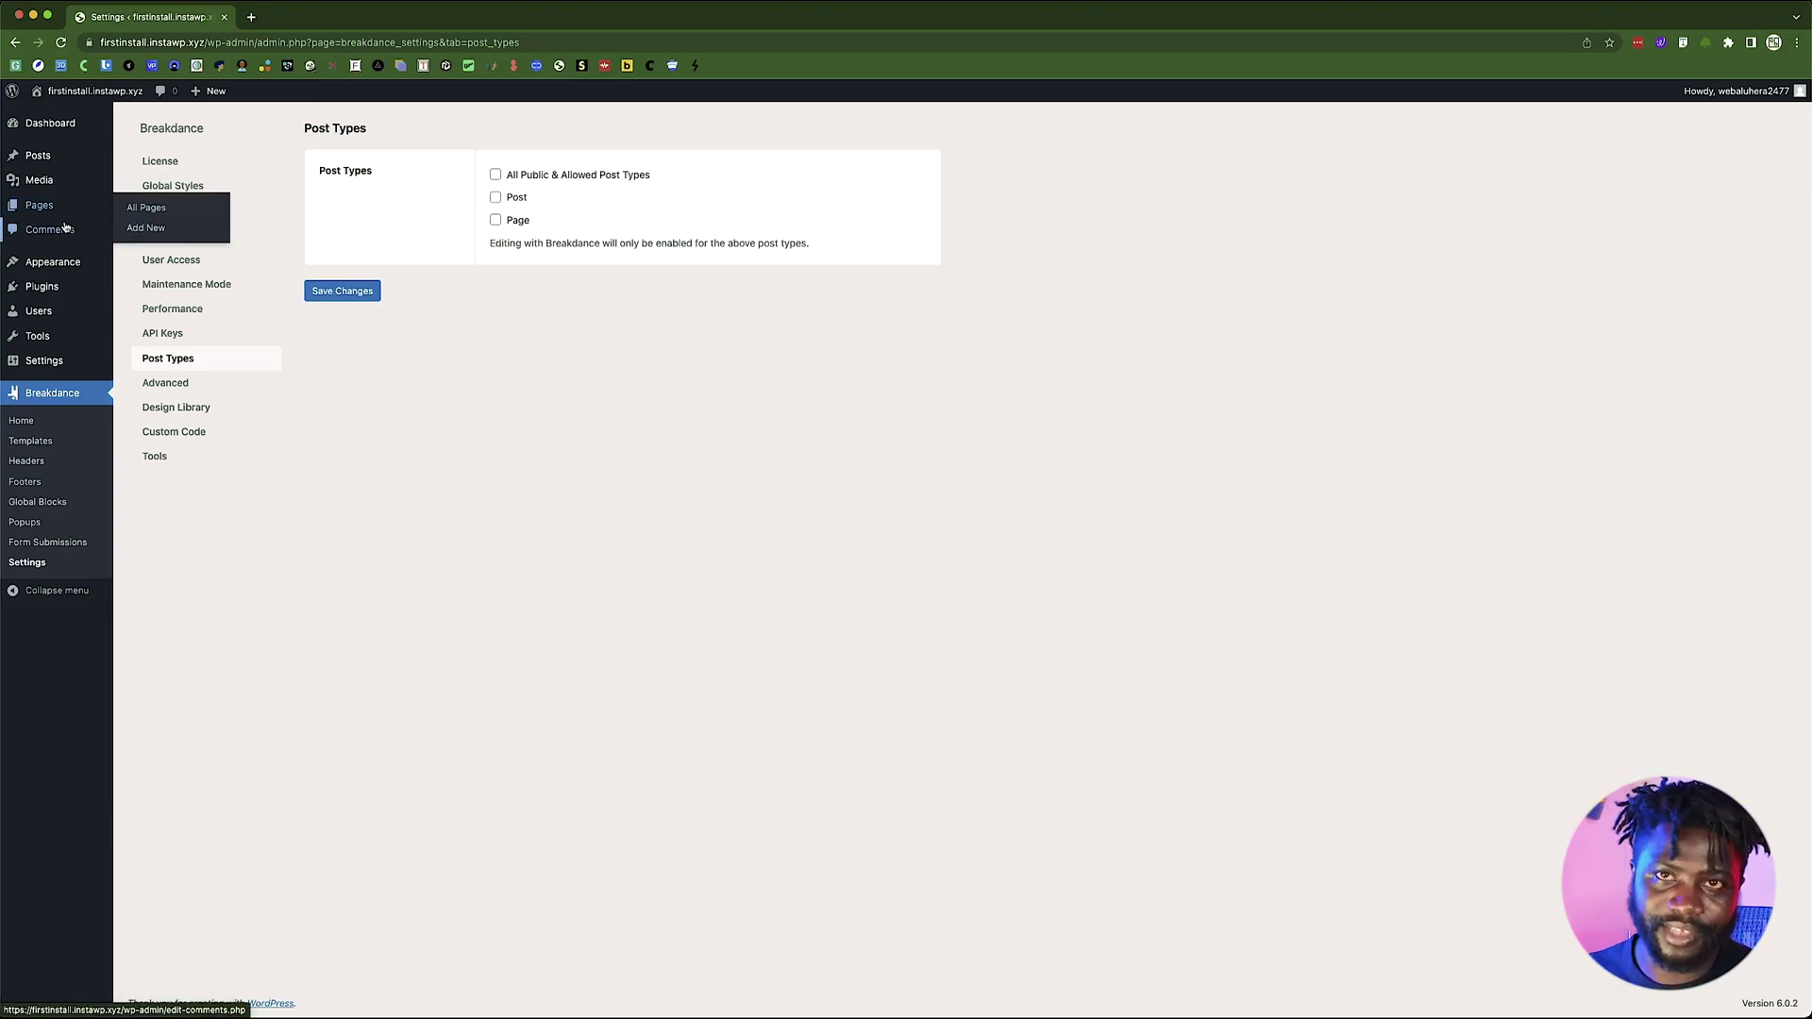
- Check the unticked Post Types settings, then open the All Posts list
{"action": "mouse_move", "coordinate": [49, 209]}
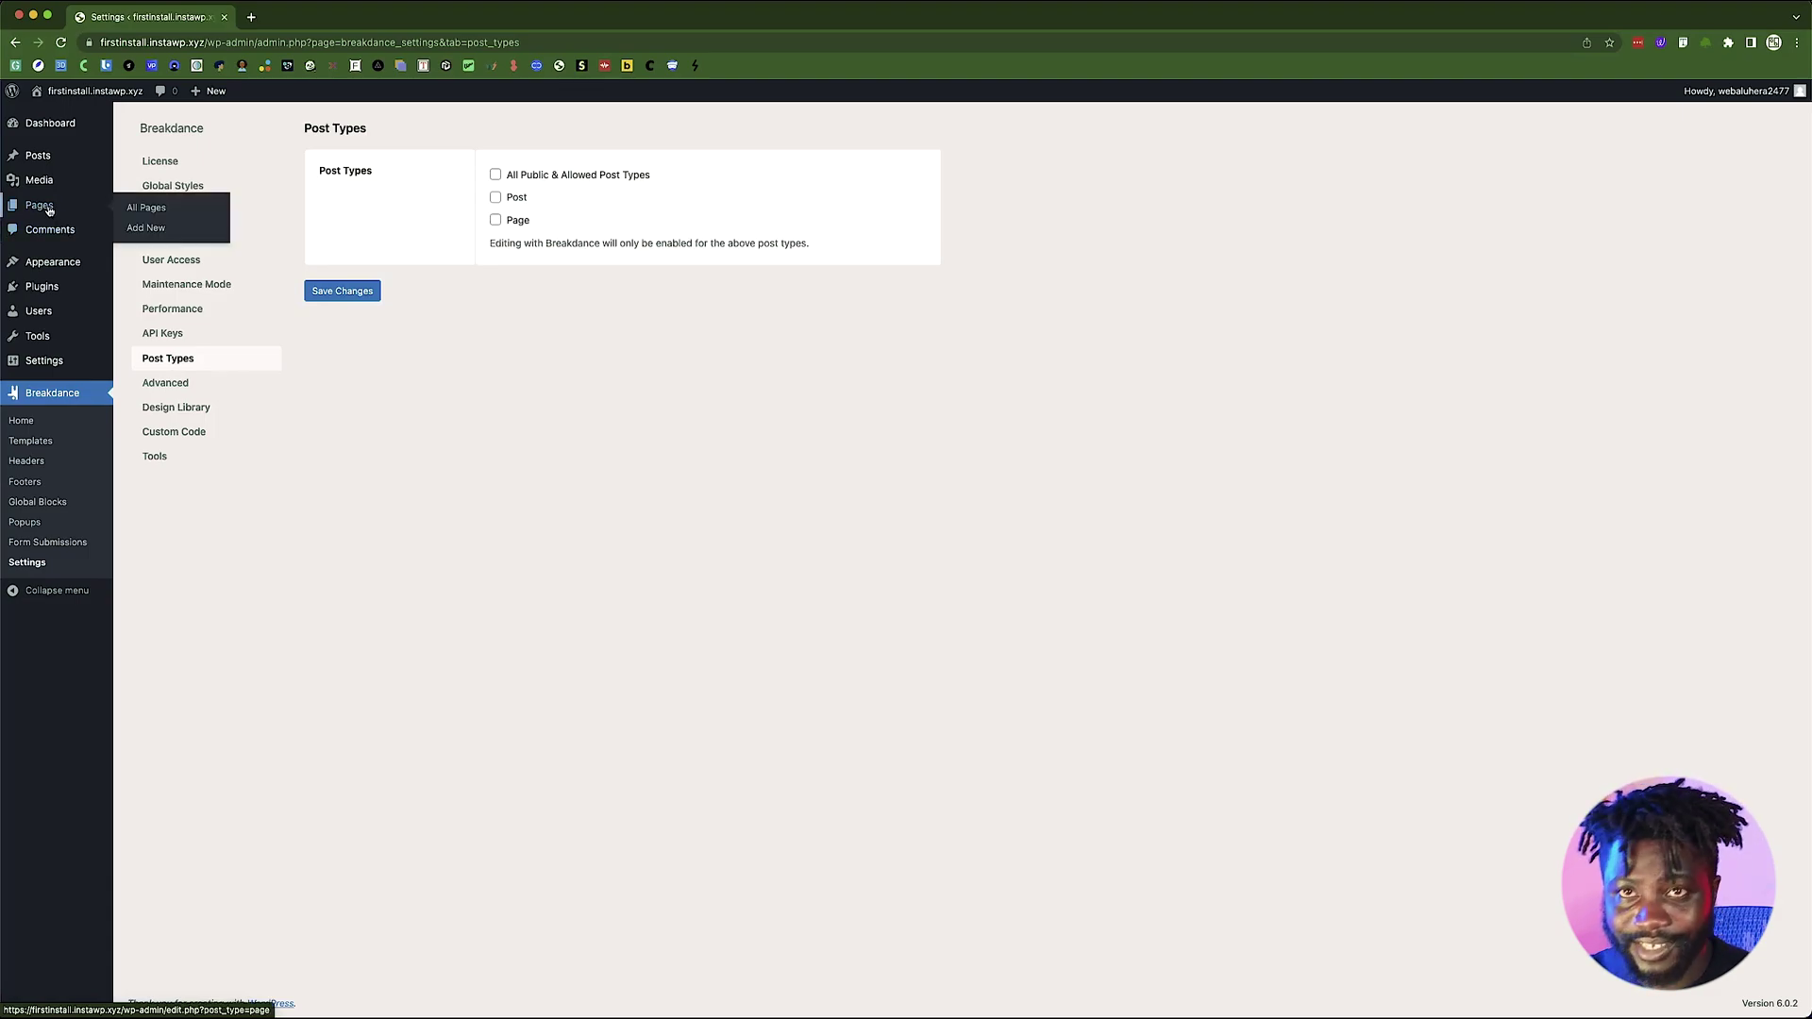
{"action": "mouse_move", "coordinate": [42, 162]}
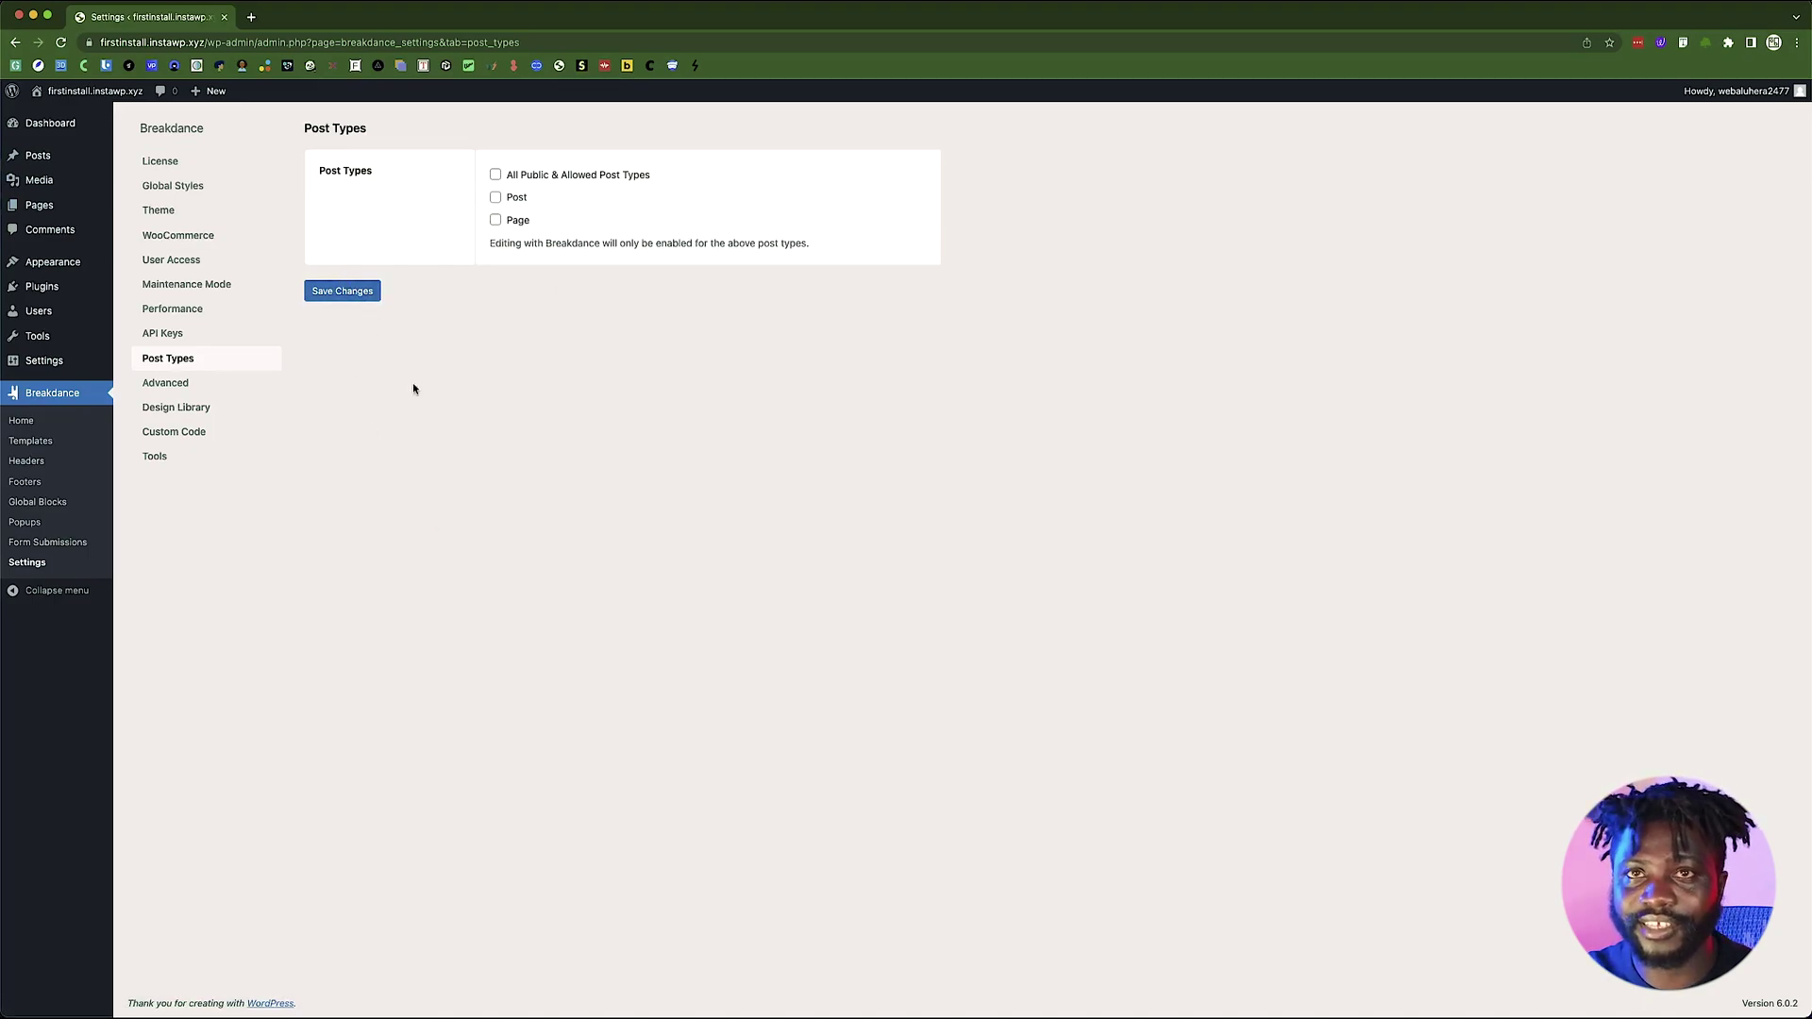
{"action": "left_click", "coordinate": [38, 156]}
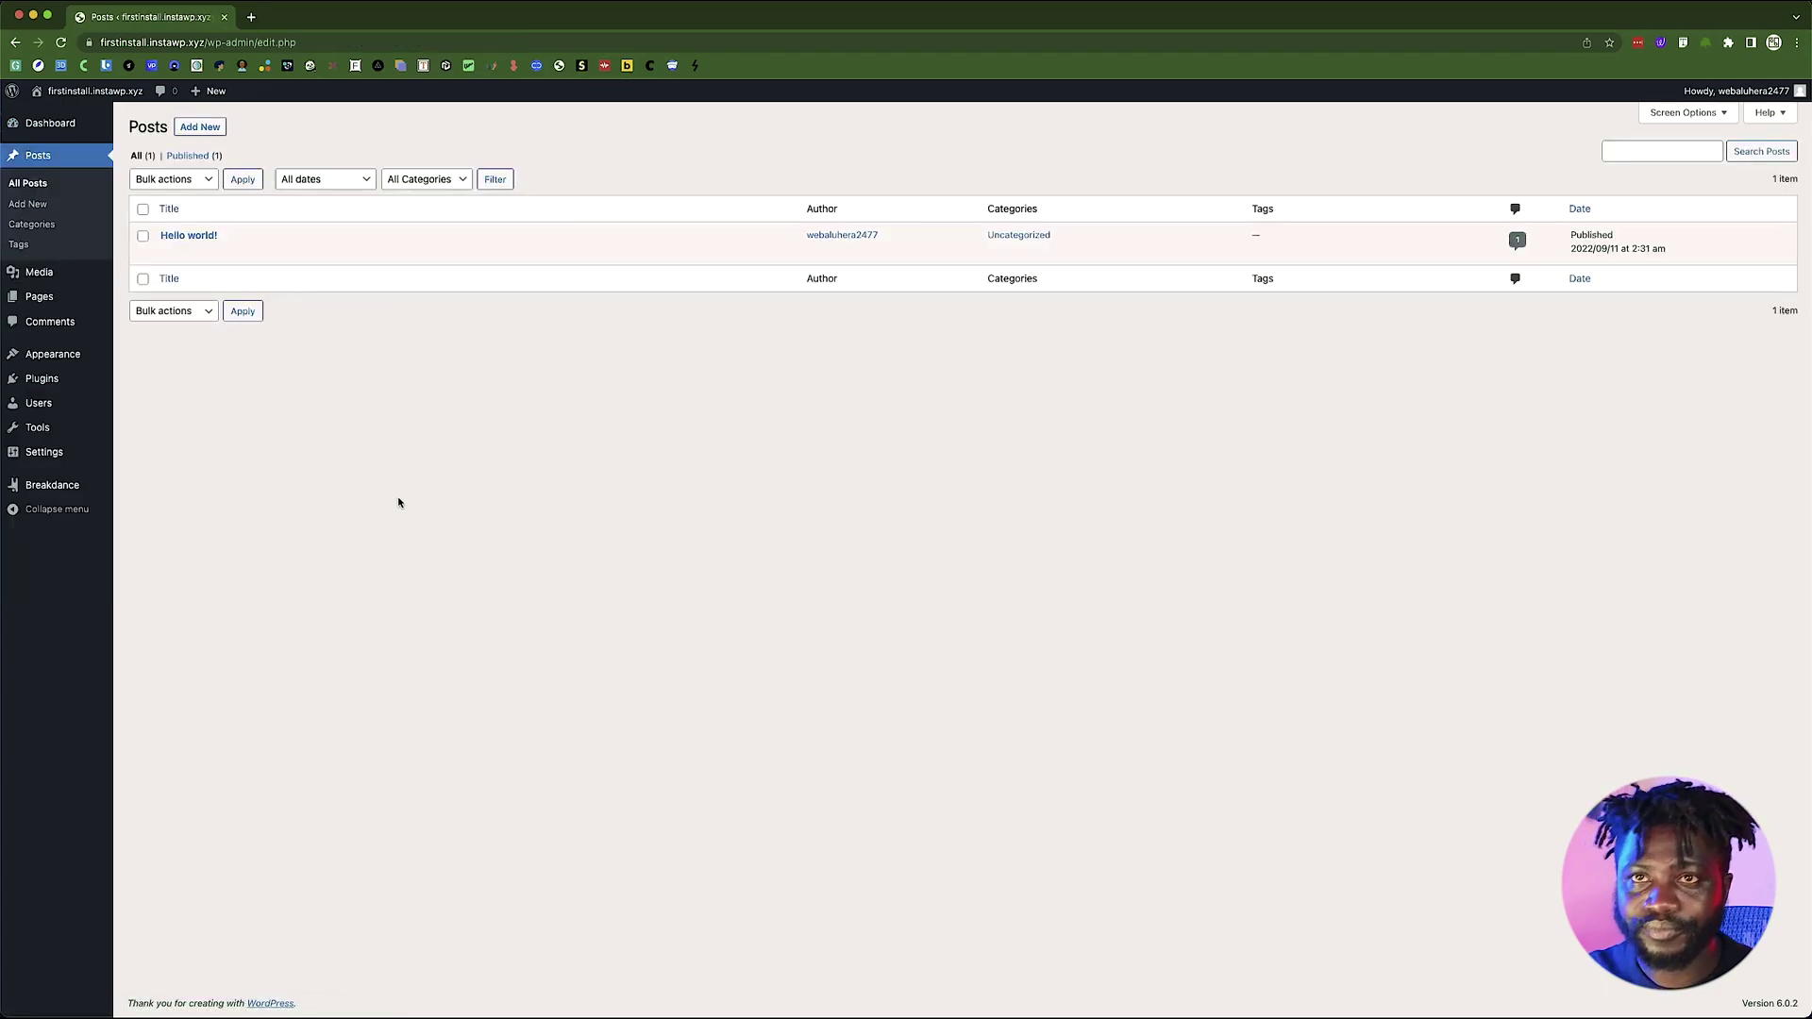
{"action": "left_click", "coordinate": [201, 237]}
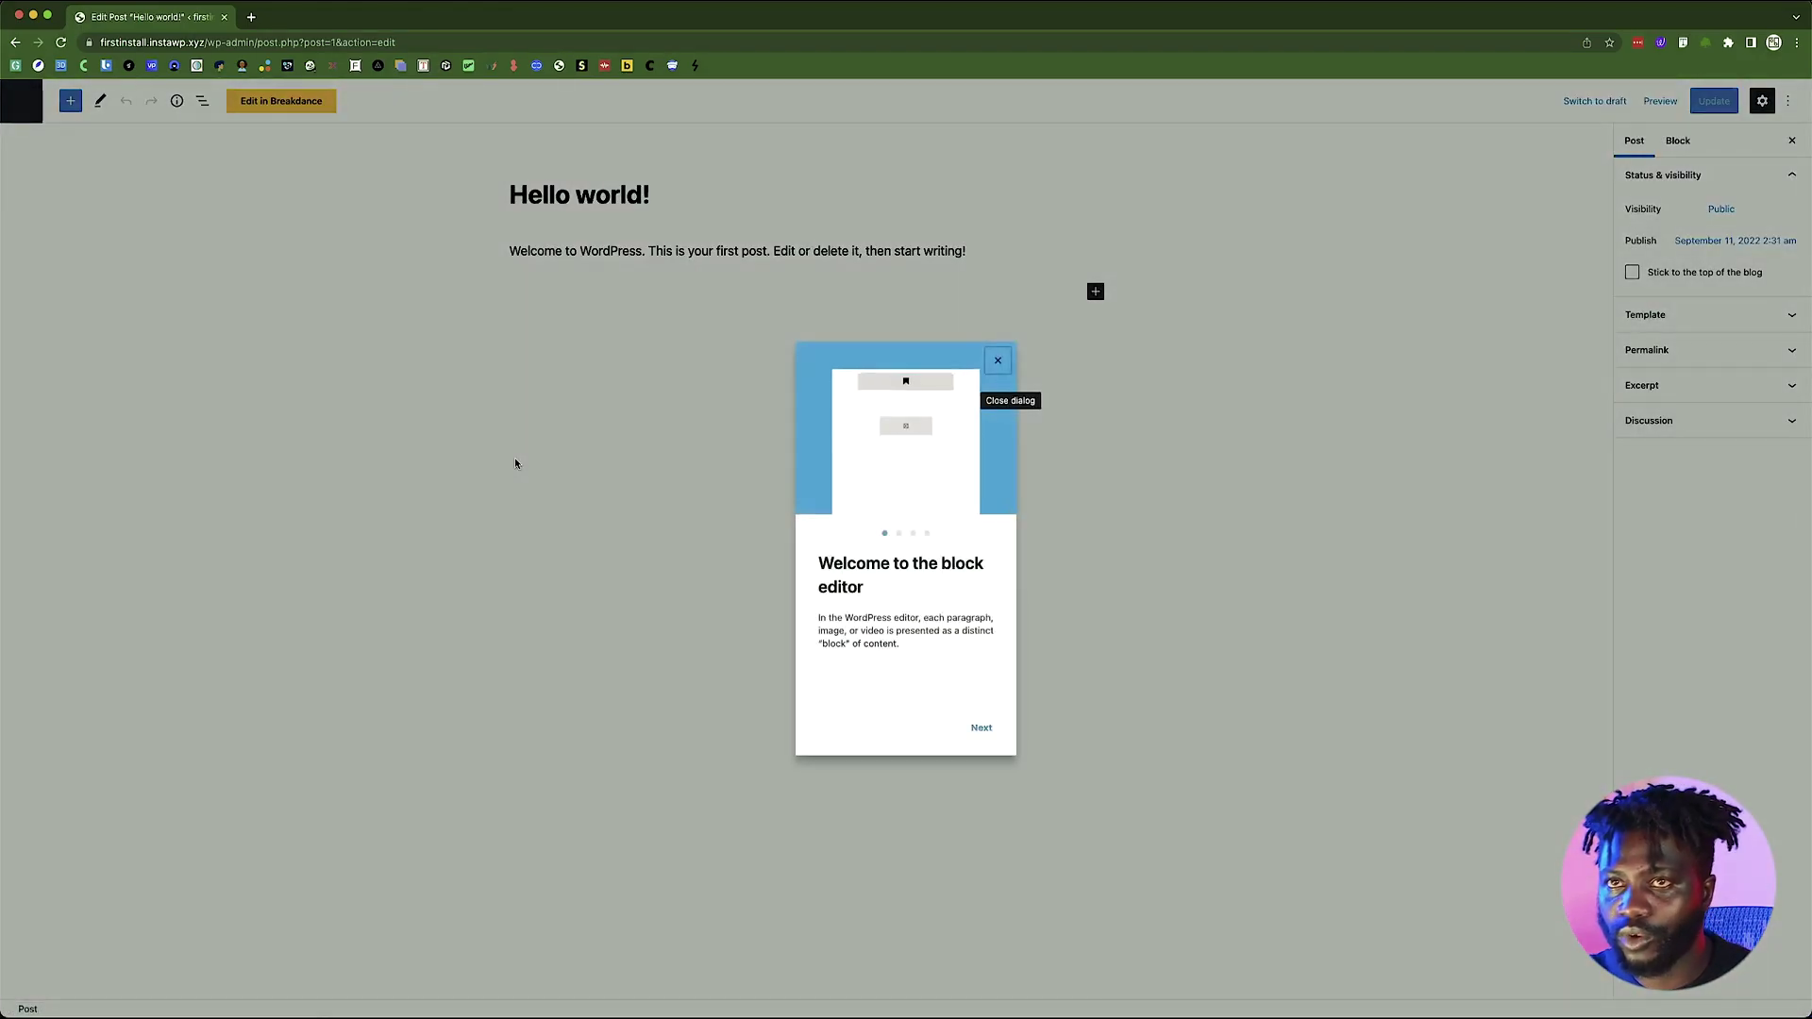
{"action": "left_click", "coordinate": [648, 442]}
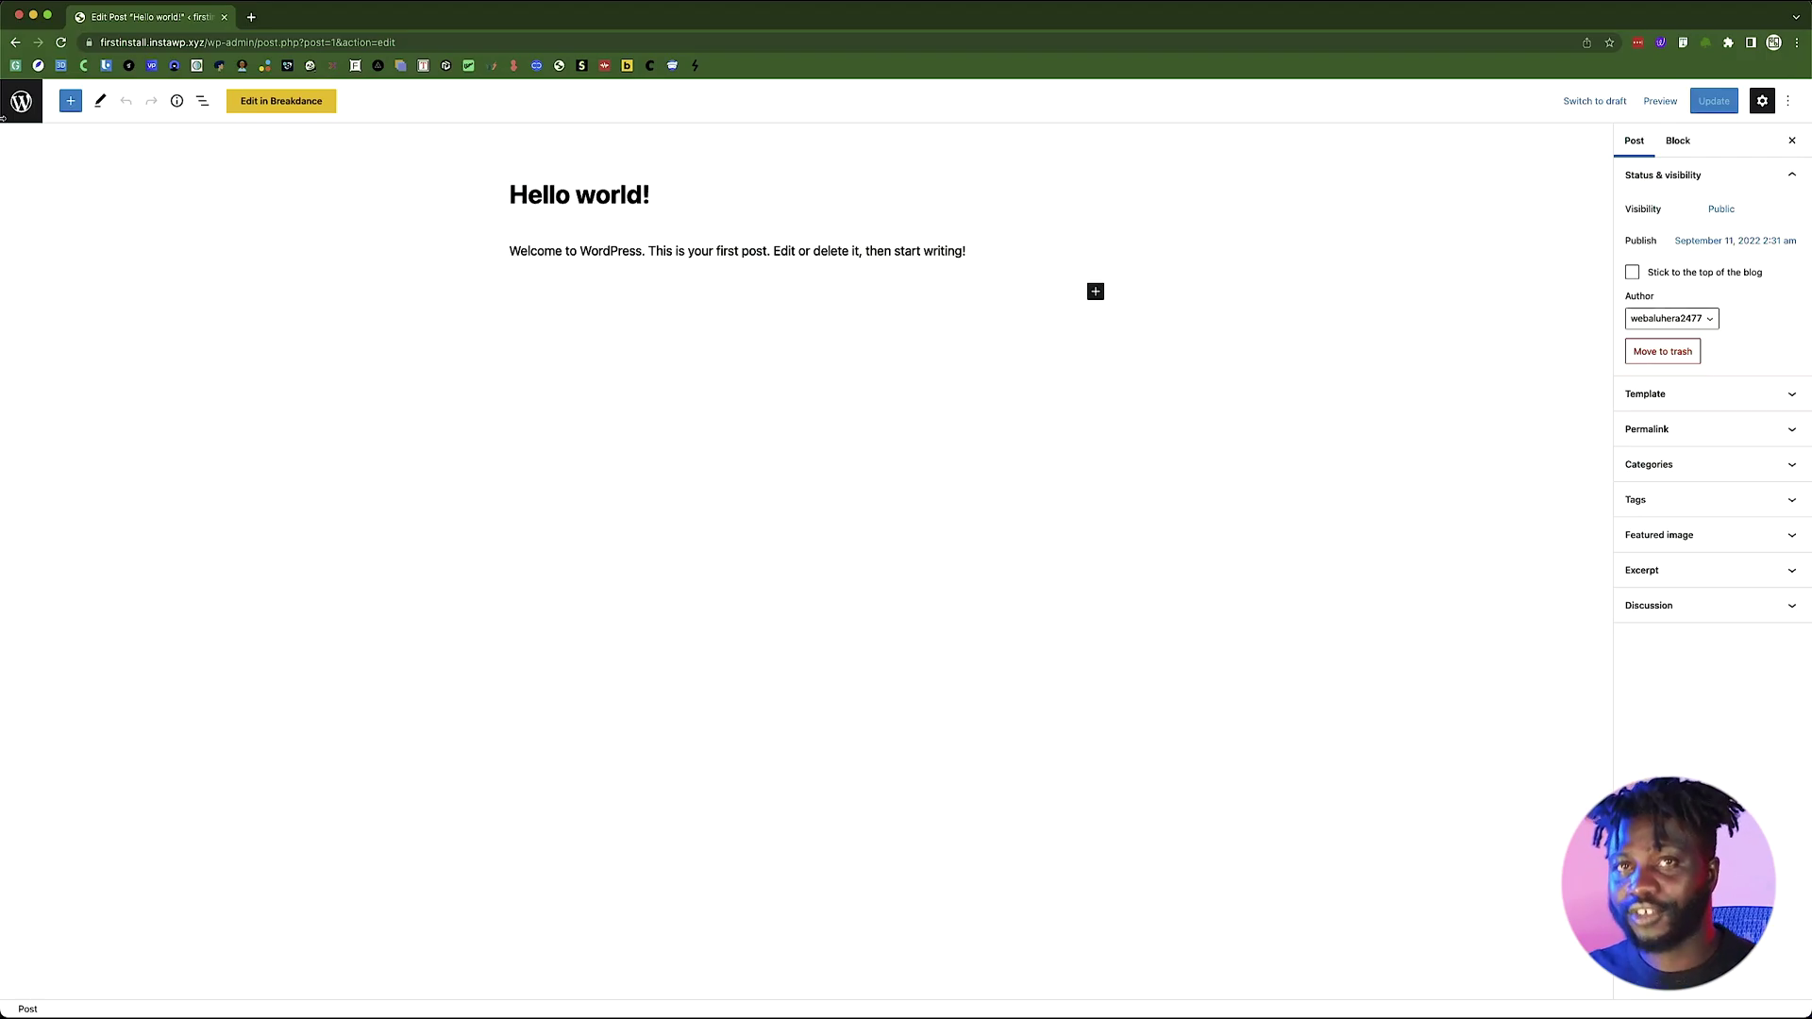
{"action": "left_click", "coordinate": [12, 109]}
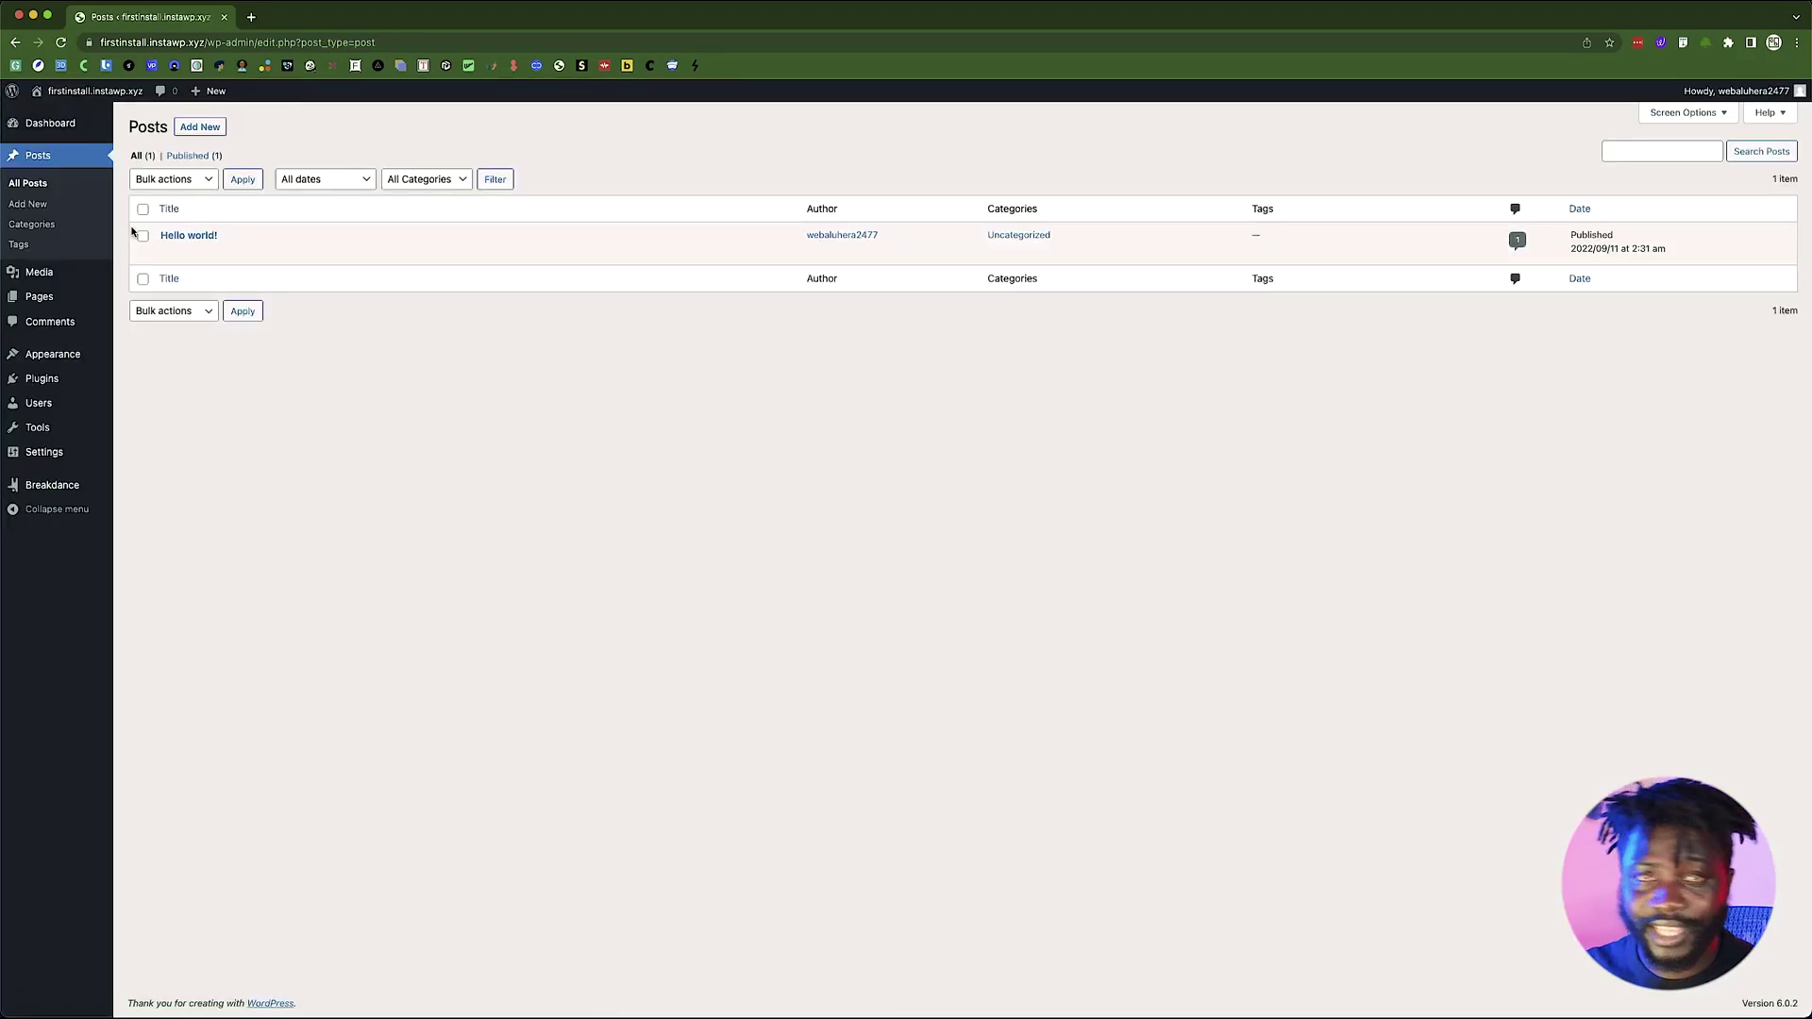
{"action": "mouse_move", "coordinate": [91, 494]}
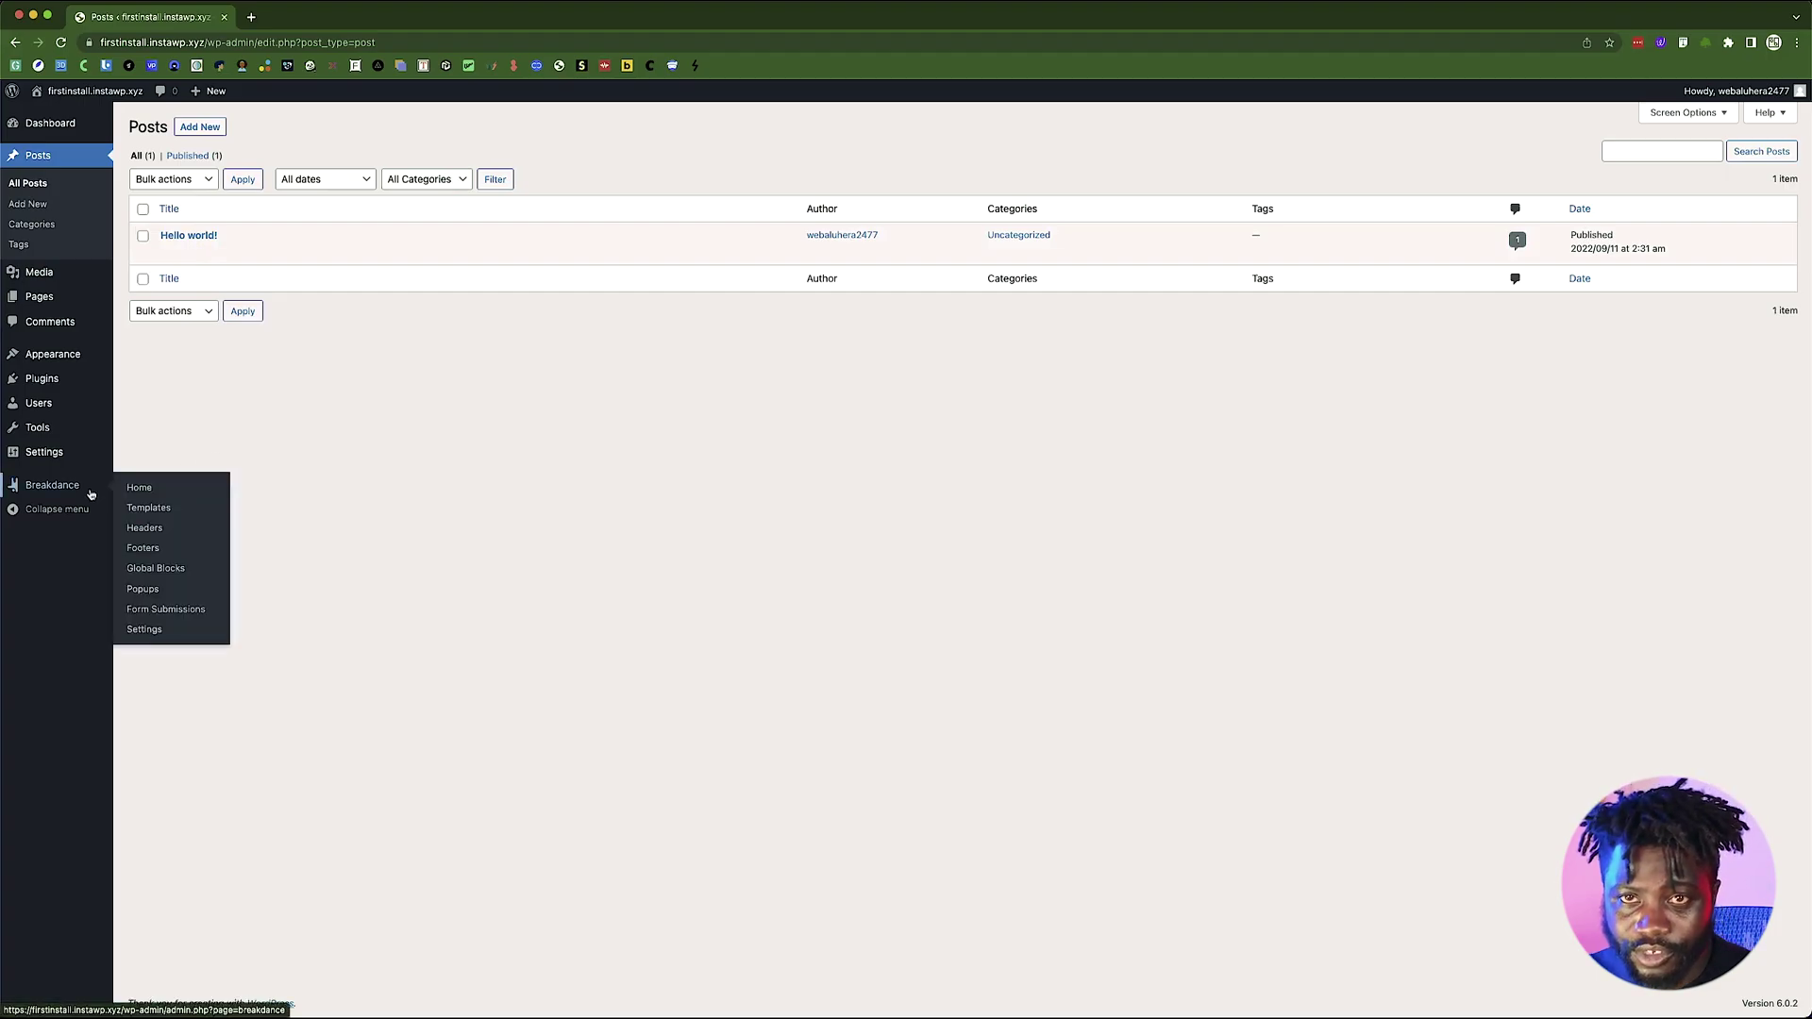
- Enable Breakdance editing for Pages in the Post Types settings and save
{"action": "left_click", "coordinate": [144, 629]}
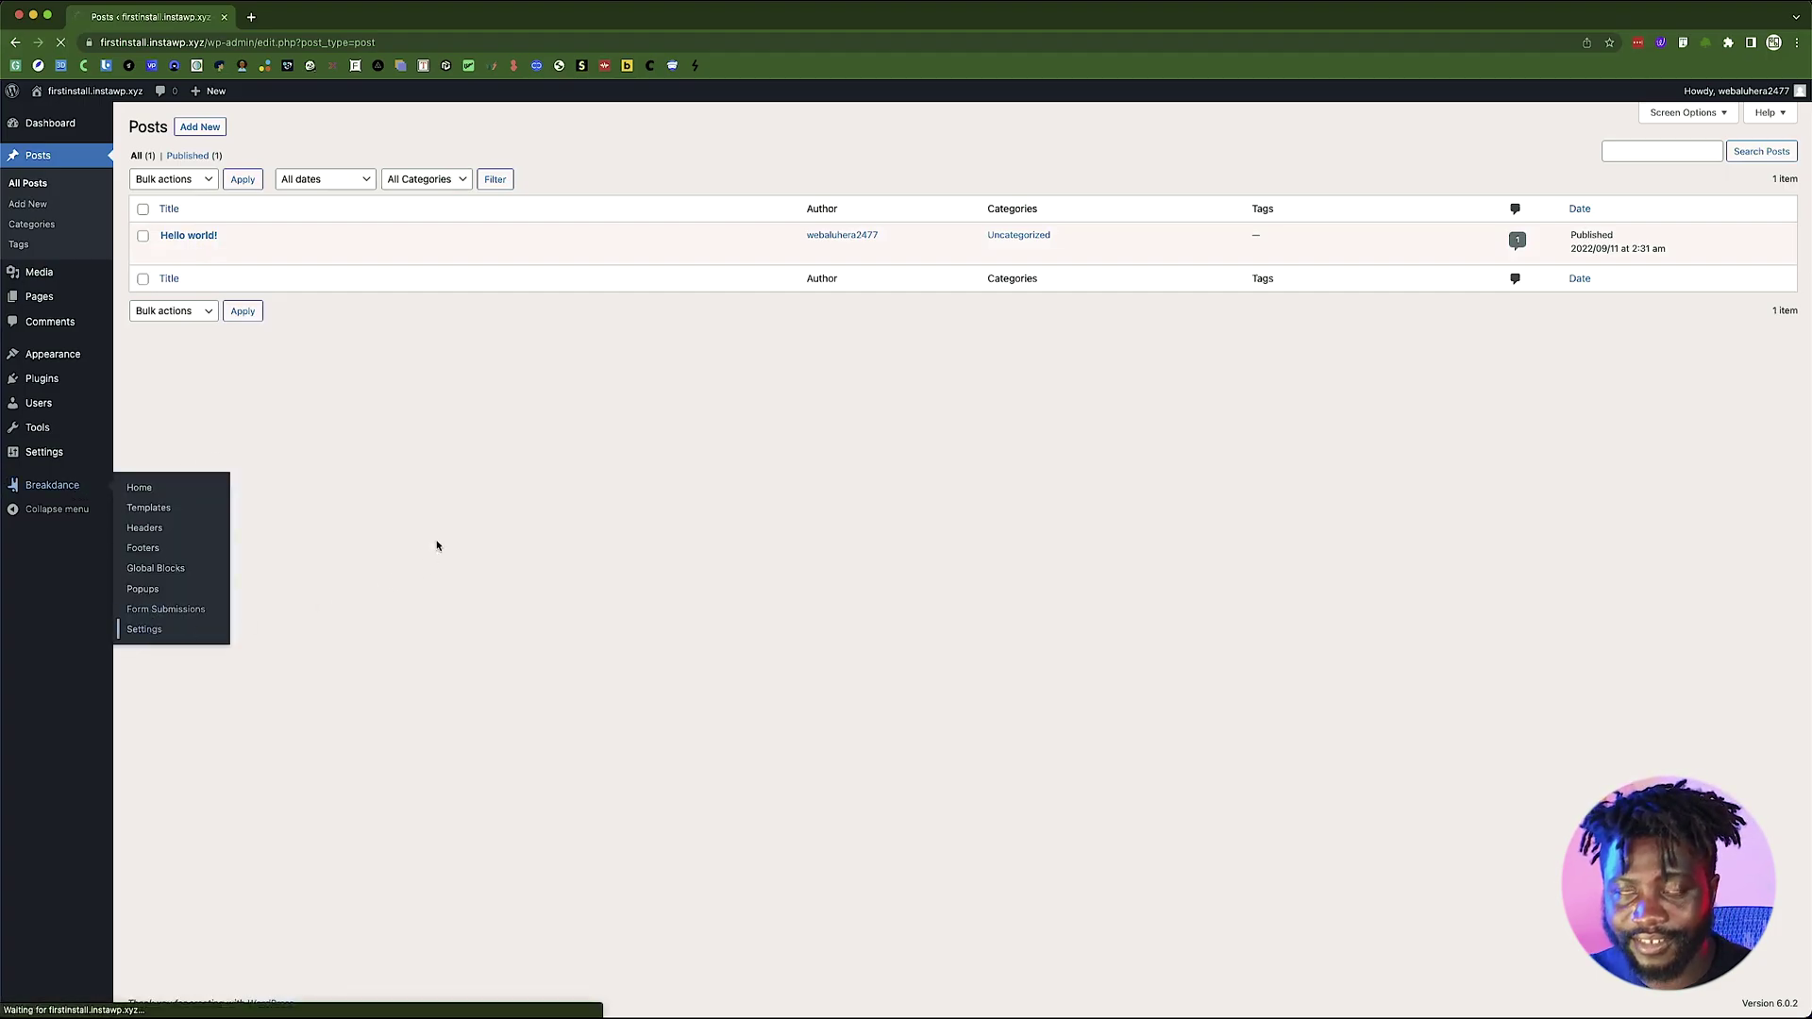
{"action": "left_click", "coordinate": [172, 360]}
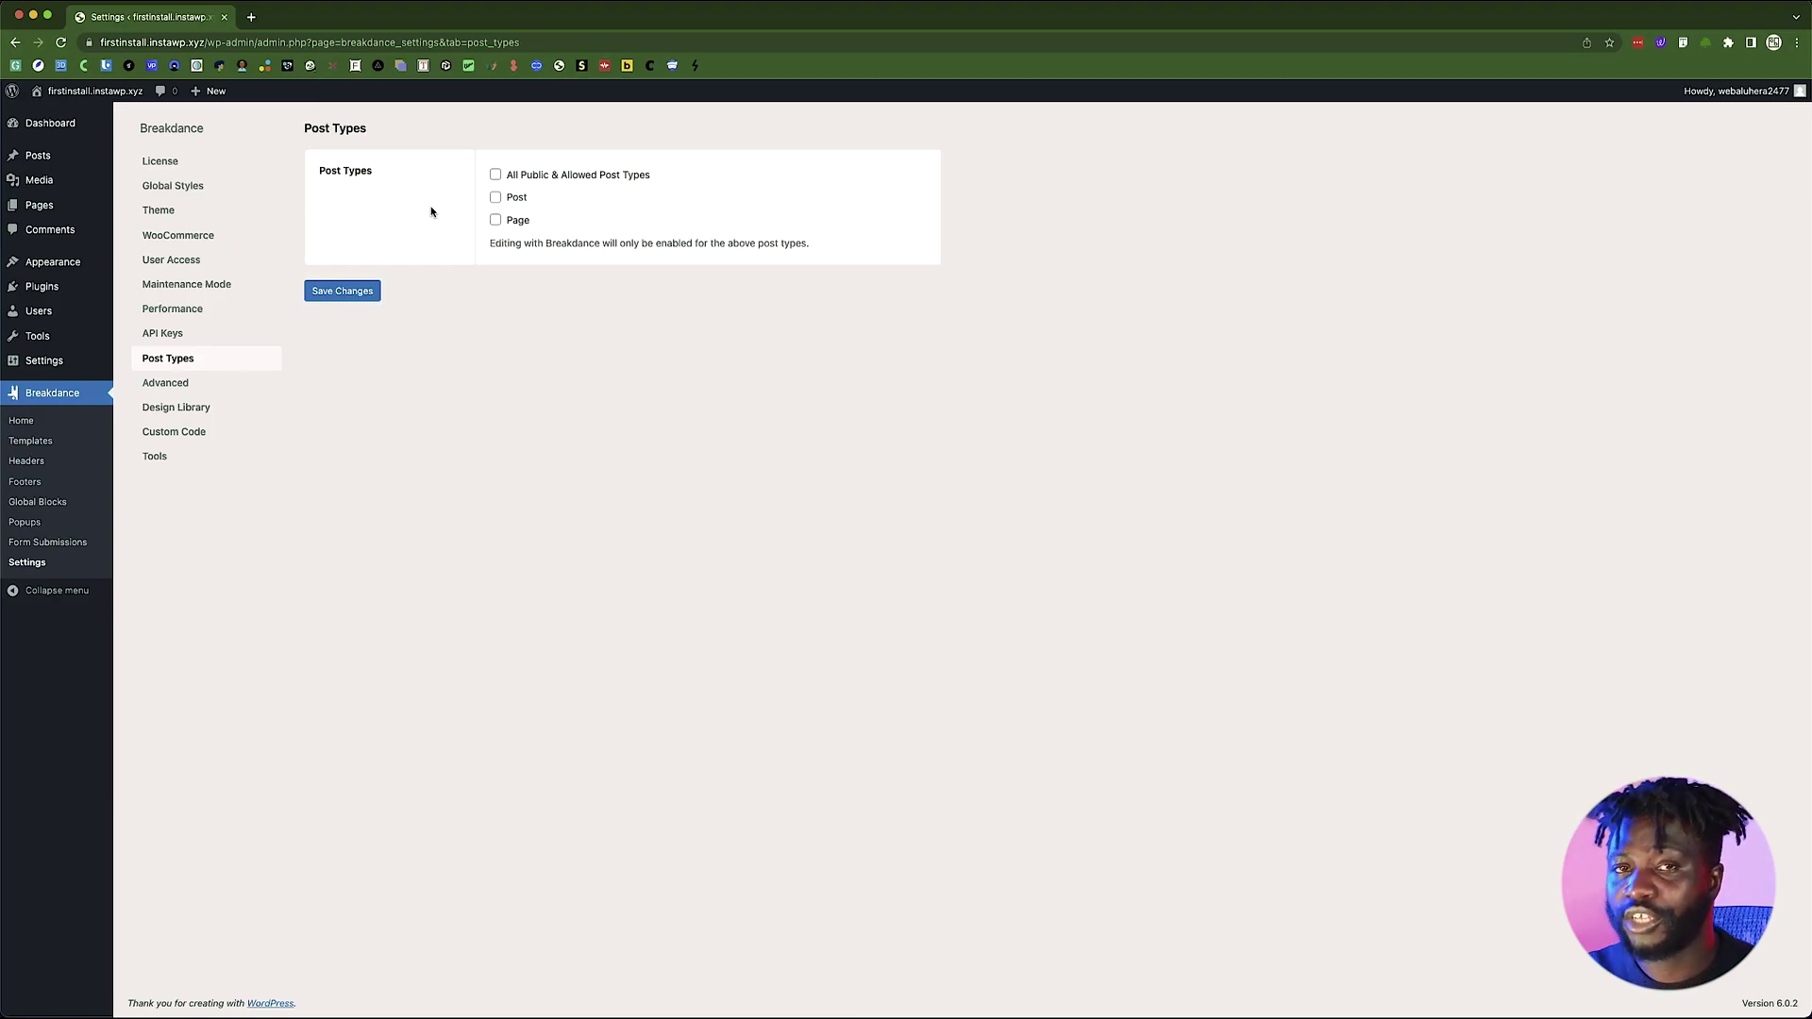
{"action": "left_click", "coordinate": [515, 221]}
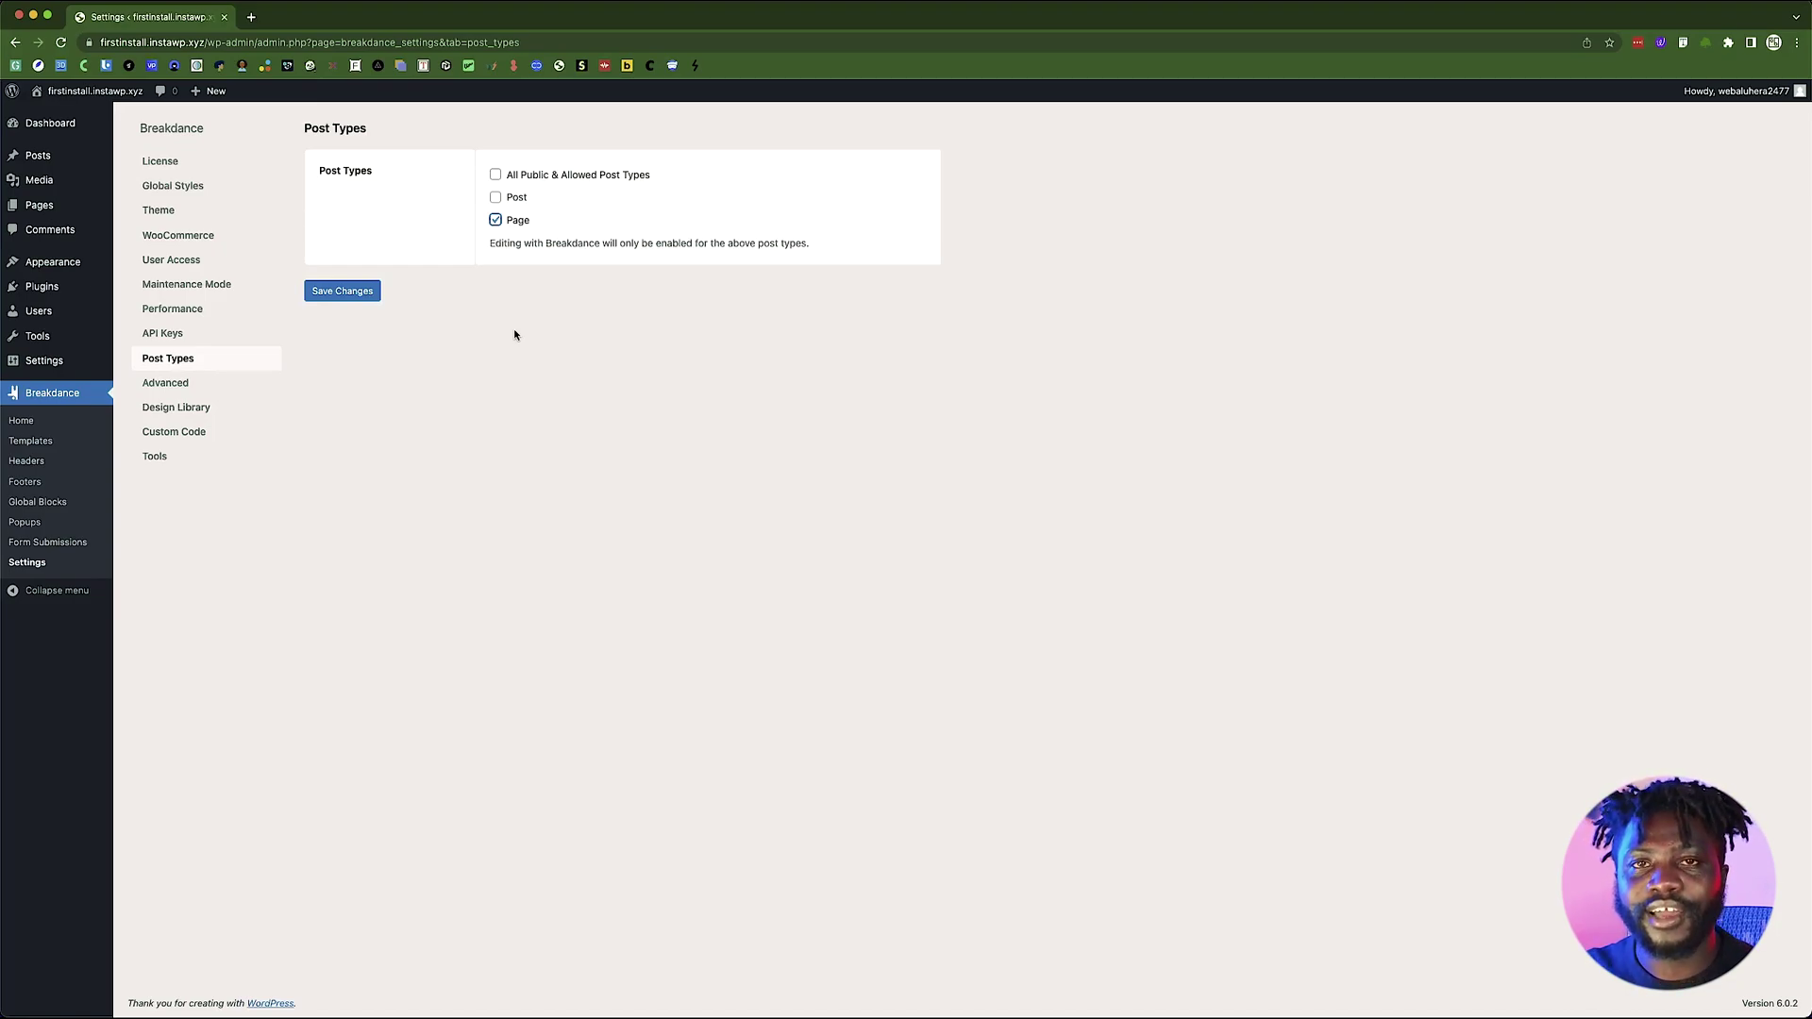
{"action": "left_click", "coordinate": [499, 220]}
{"action": "left_click", "coordinate": [509, 222]}
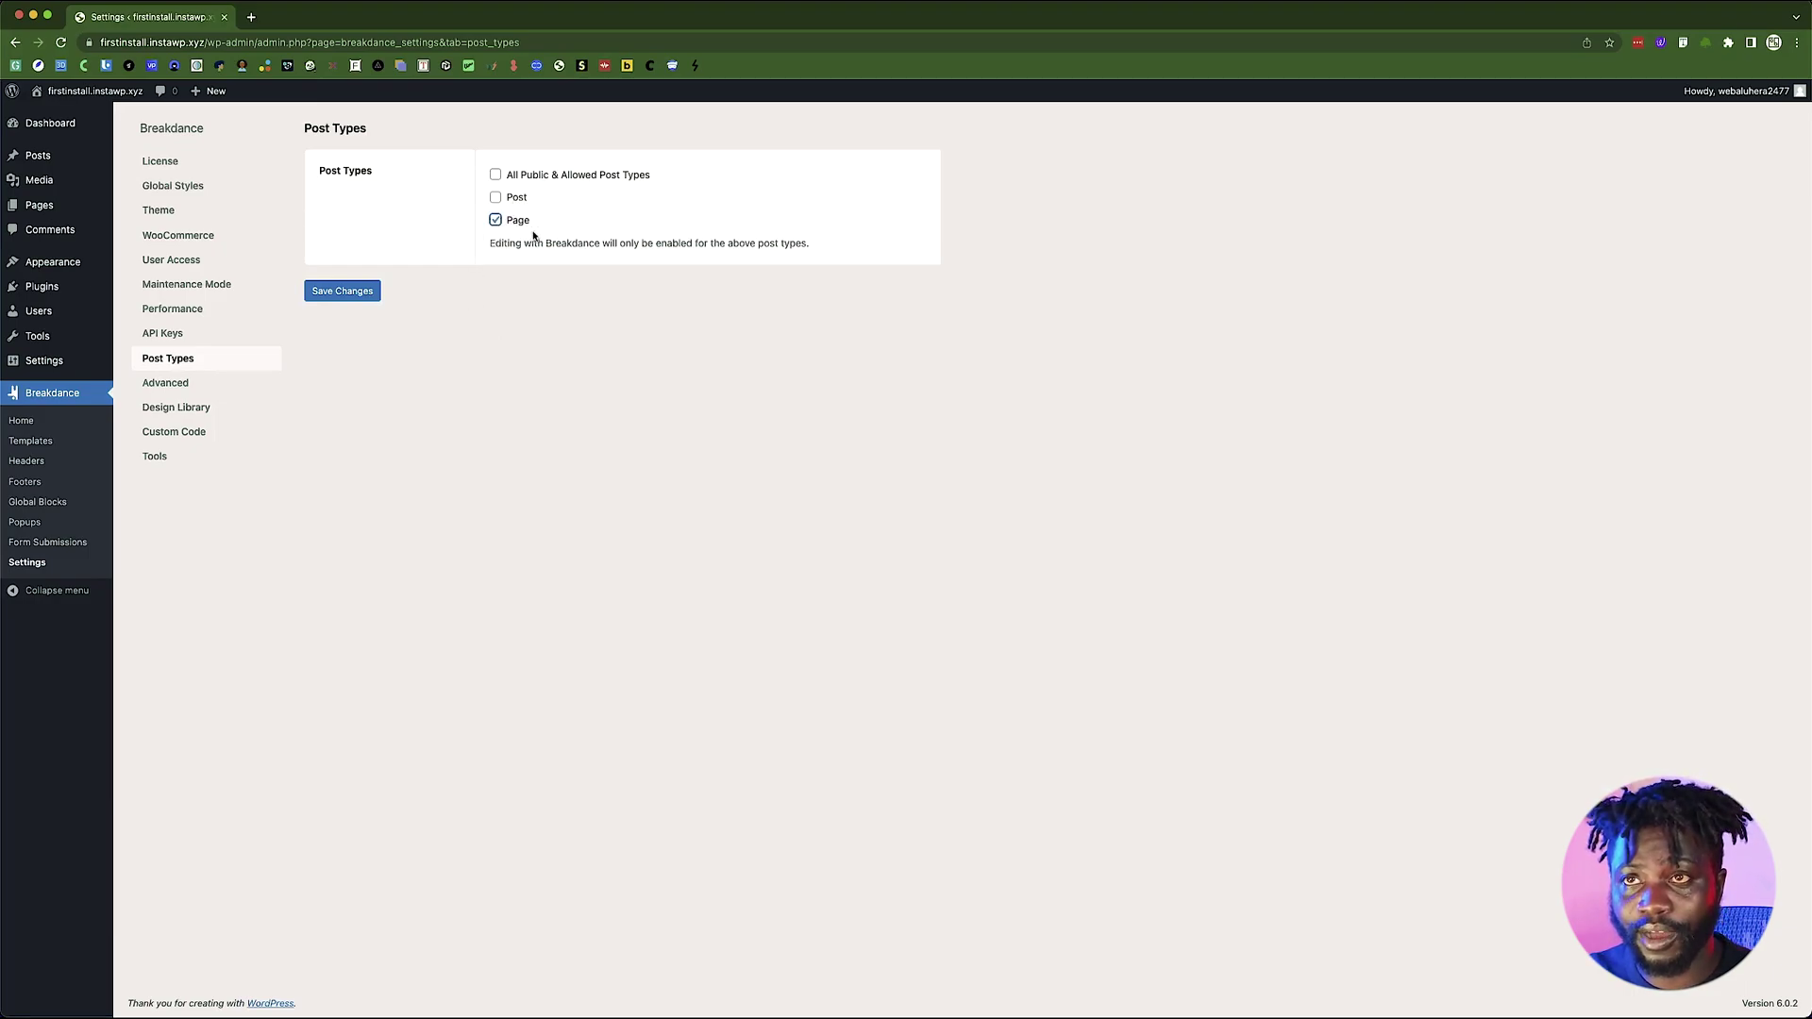
{"action": "left_click", "coordinate": [367, 292]}
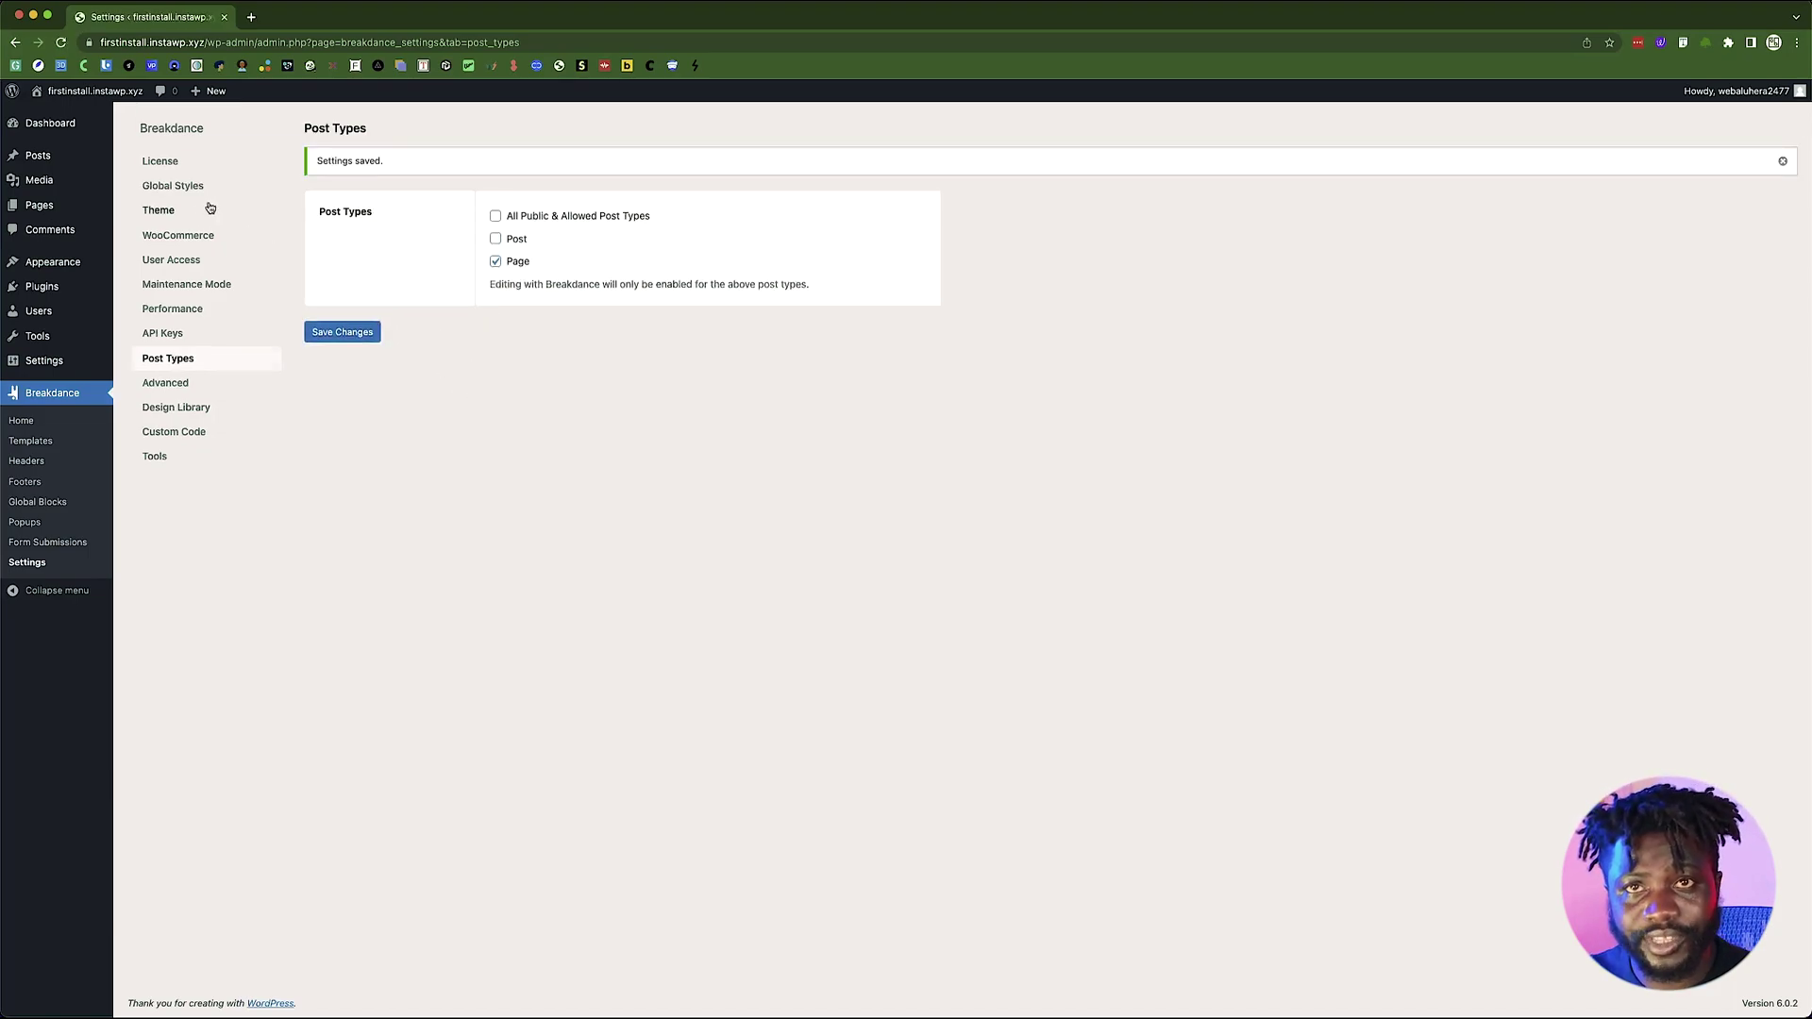
- Open the Hello world! post from the Posts list
{"action": "left_click", "coordinate": [46, 160]}
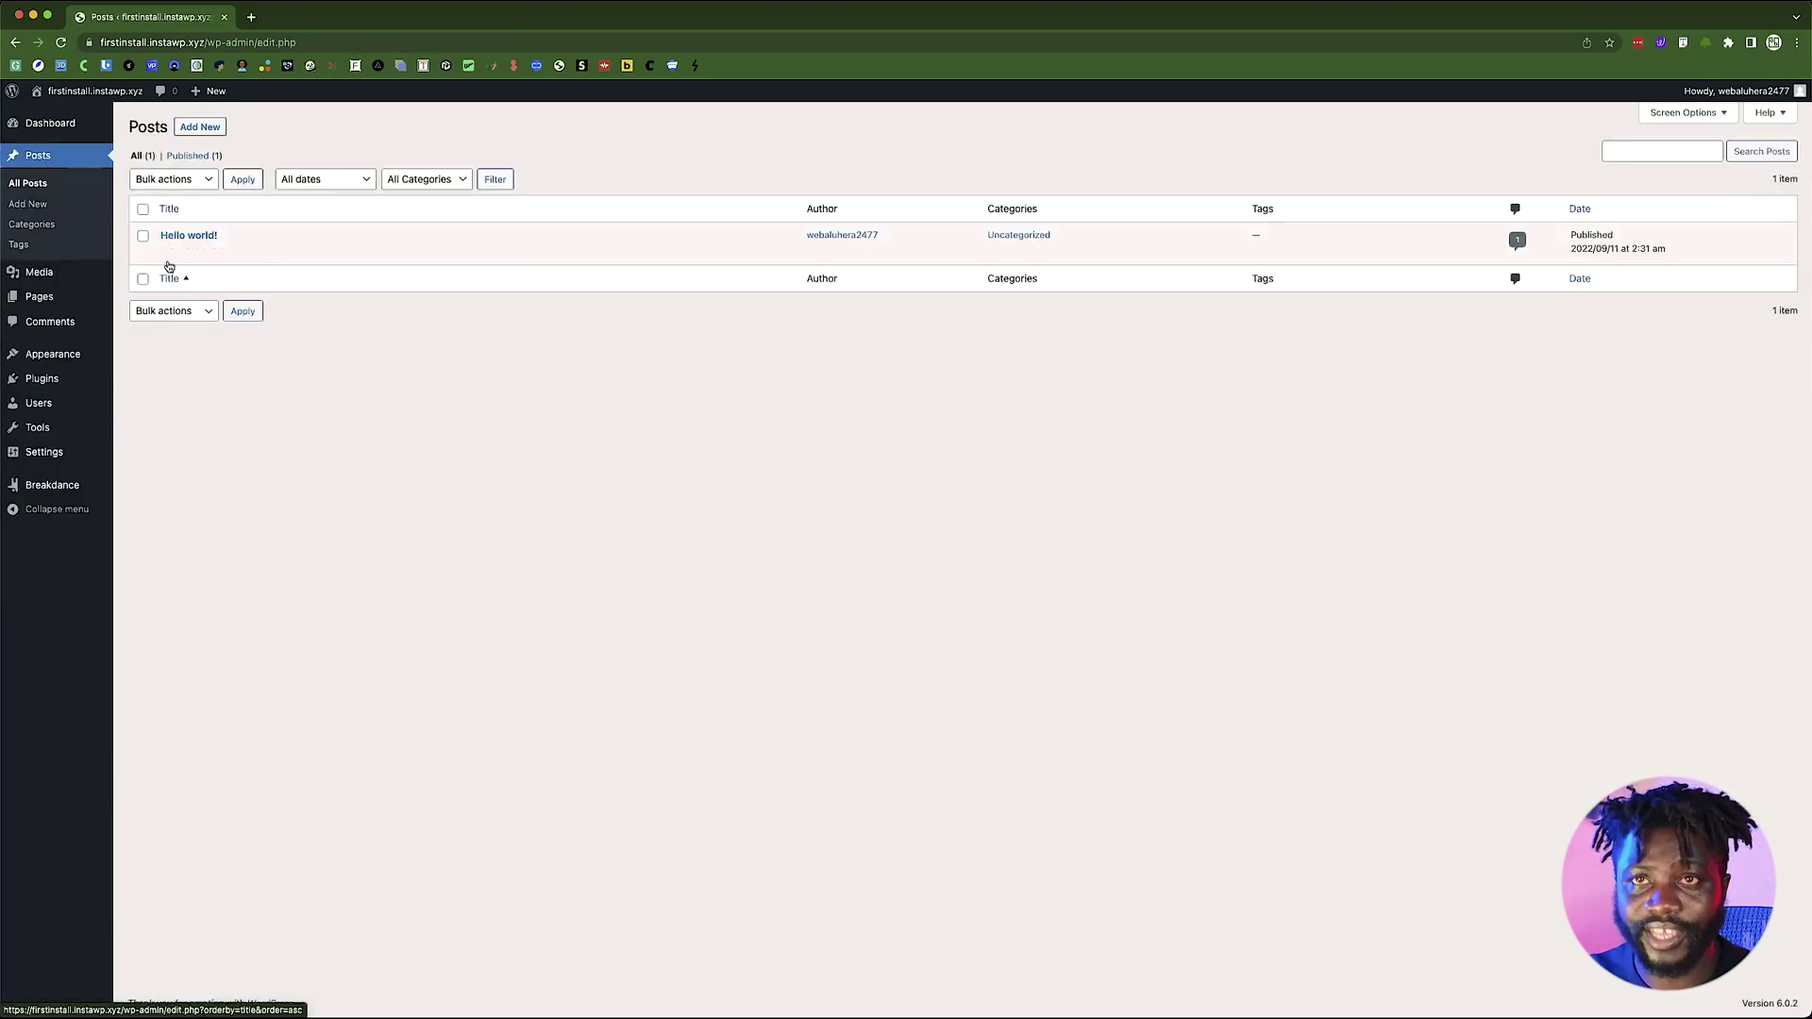
{"action": "left_click", "coordinate": [188, 236]}
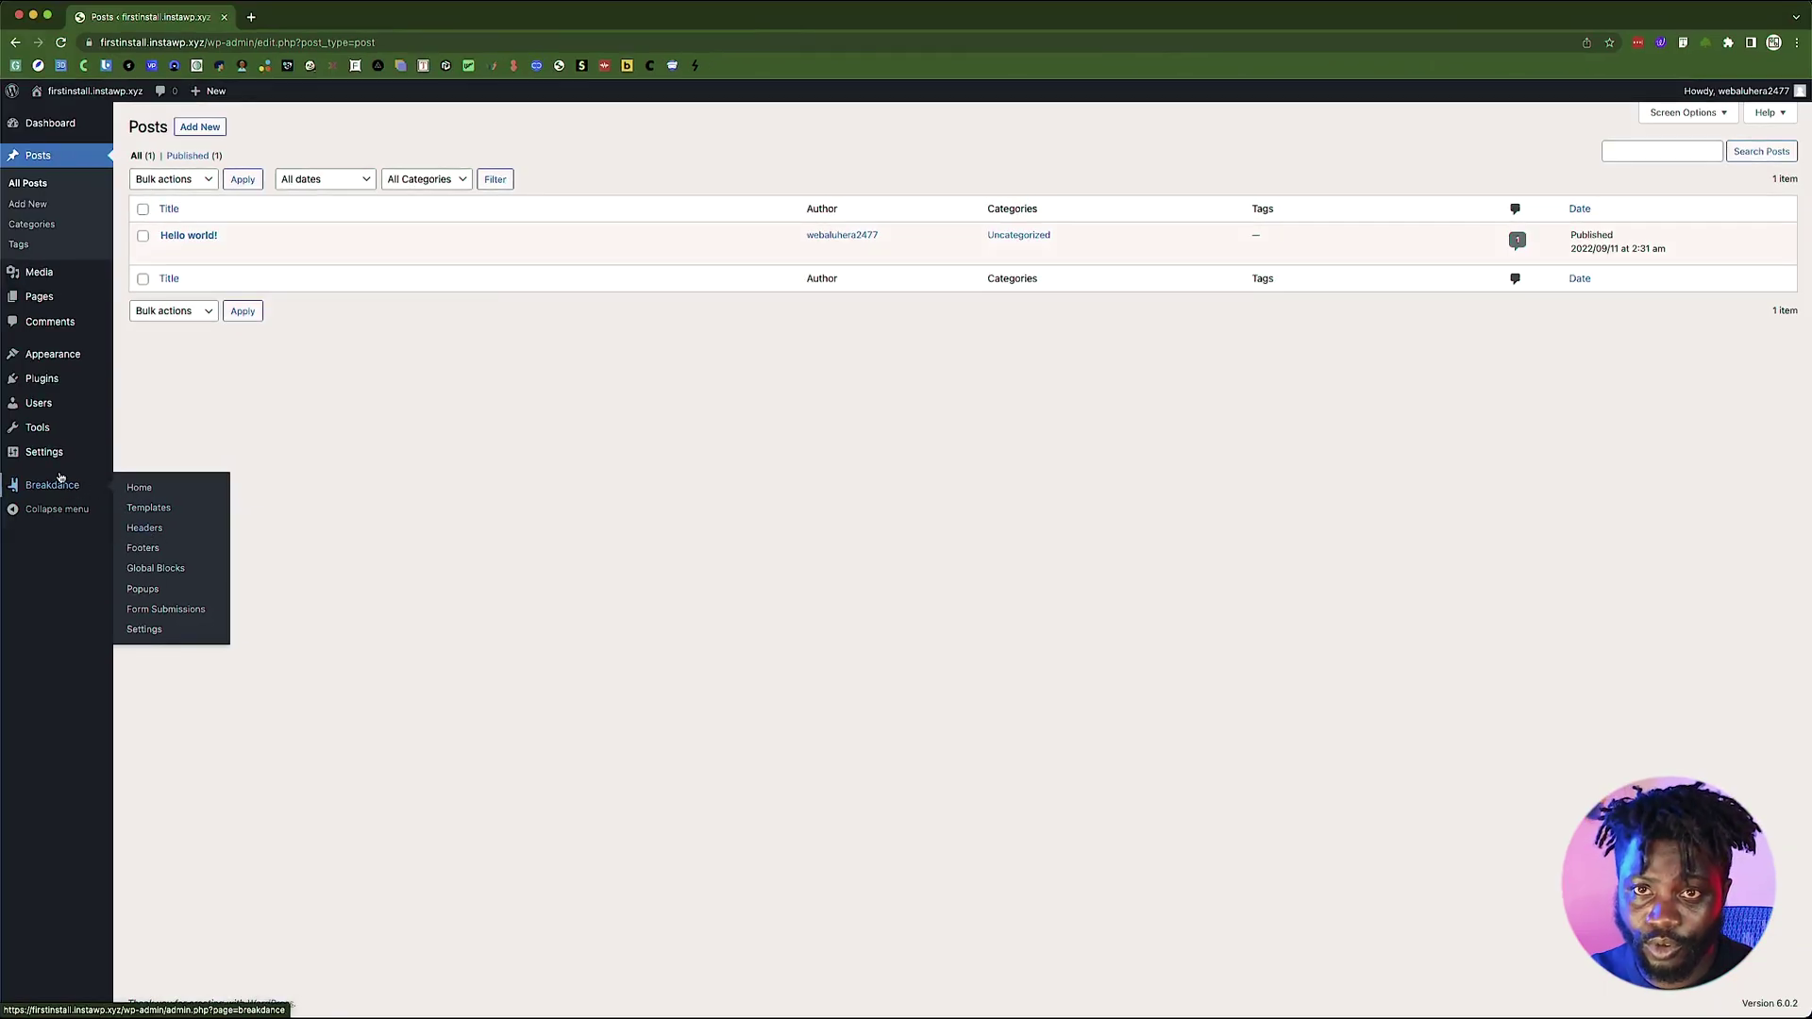
{"action": "left_click", "coordinate": [144, 629]}
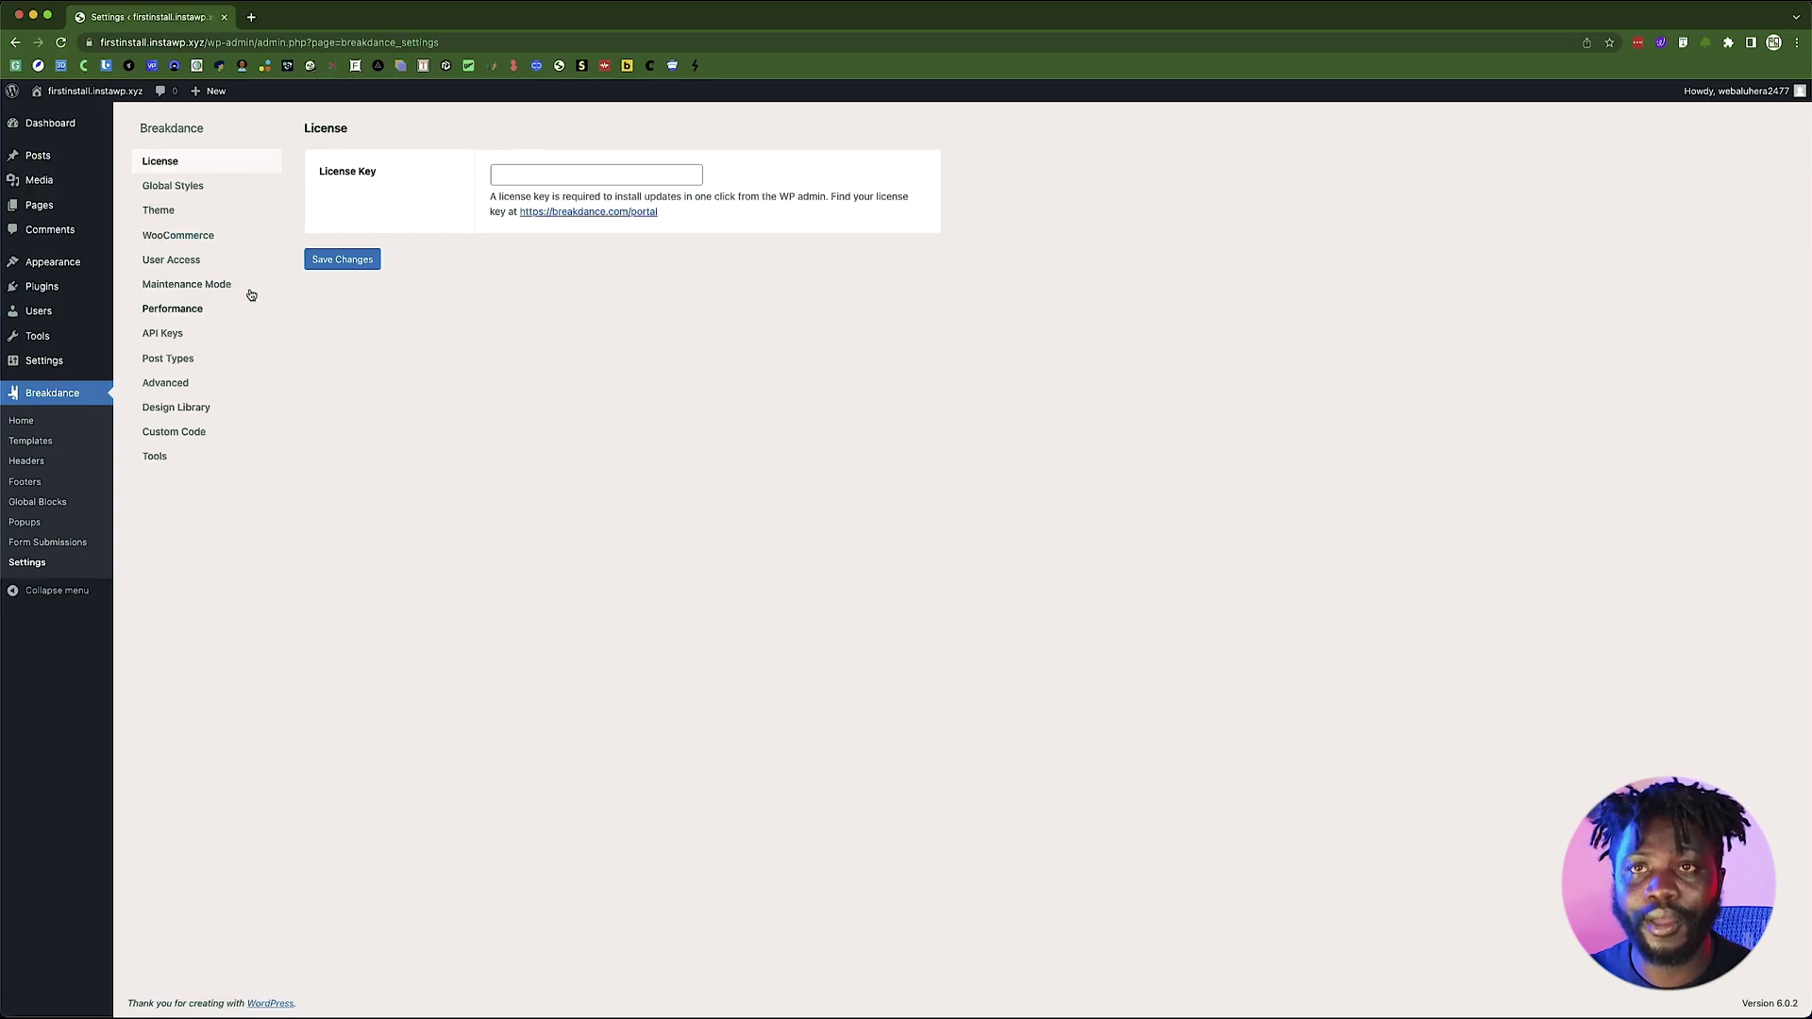
- Open the Maintenance Mode settings, where Mode is Disabled and Authentication is Logged in
{"action": "left_click", "coordinate": [217, 283]}
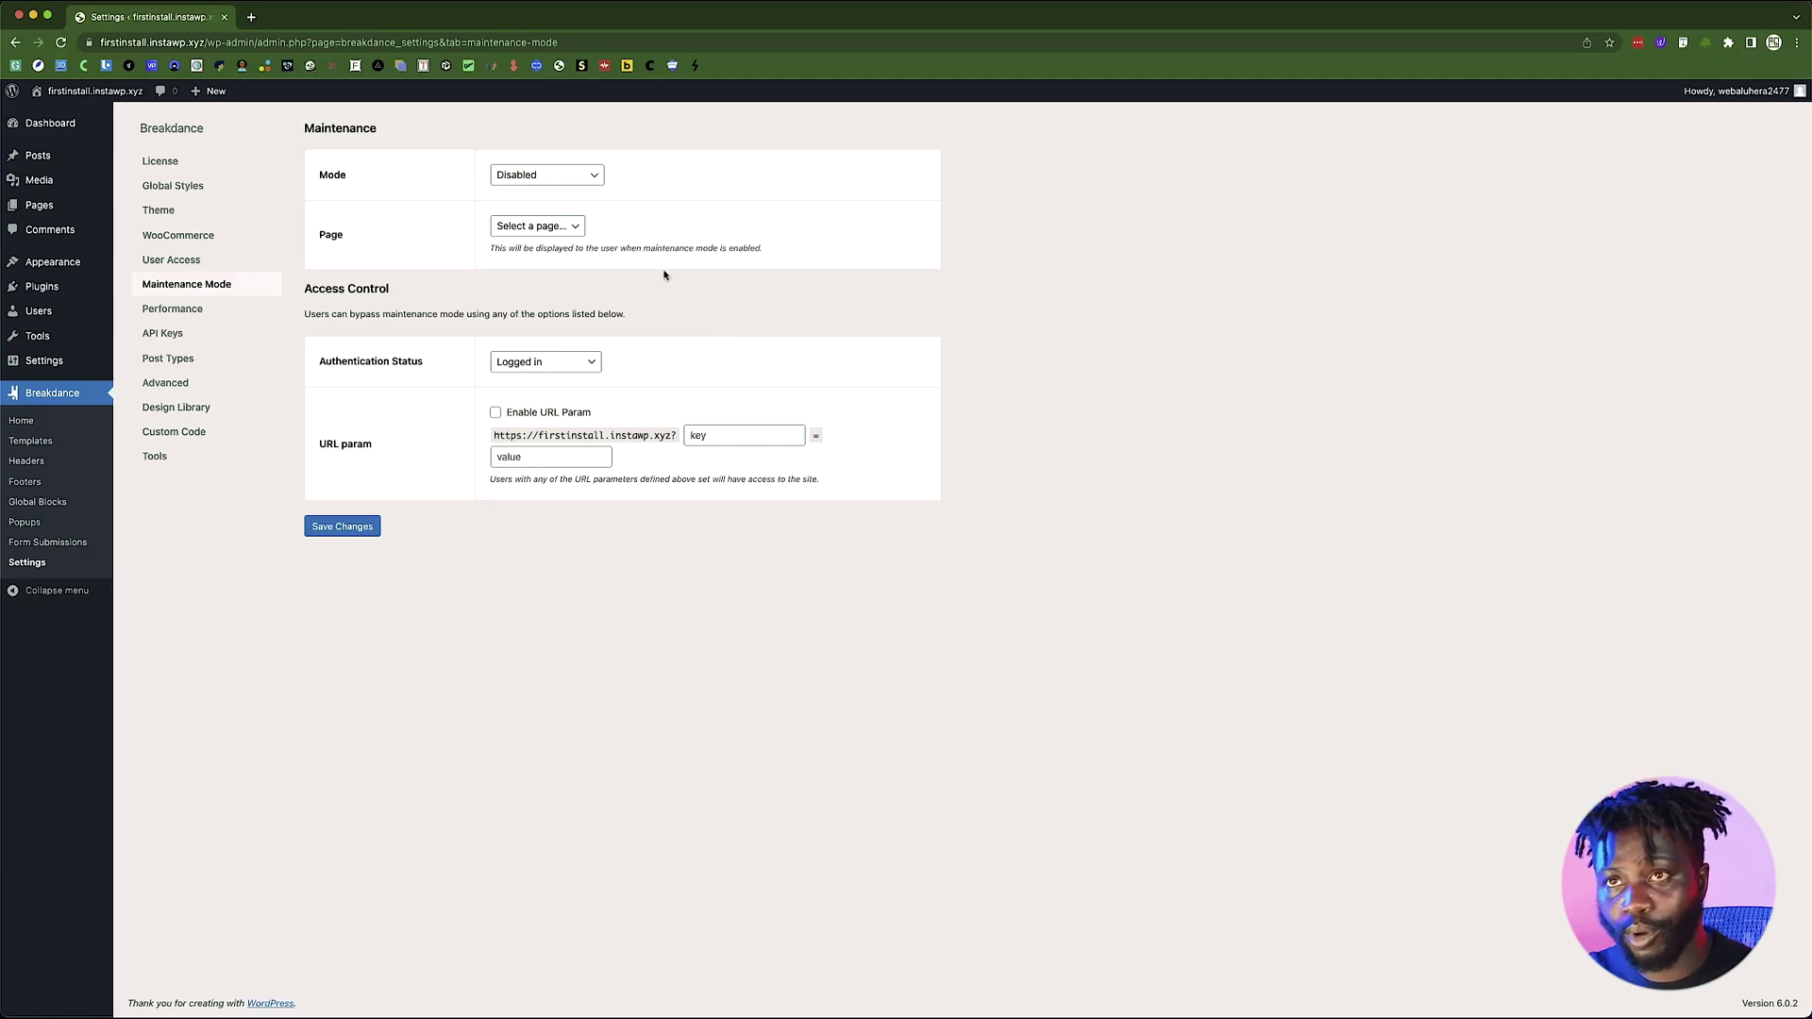
- Set the maintenance Mode to (200) Coming Soon, after briefly trying (503) Maintenance
{"action": "left_click", "coordinate": [574, 177]}
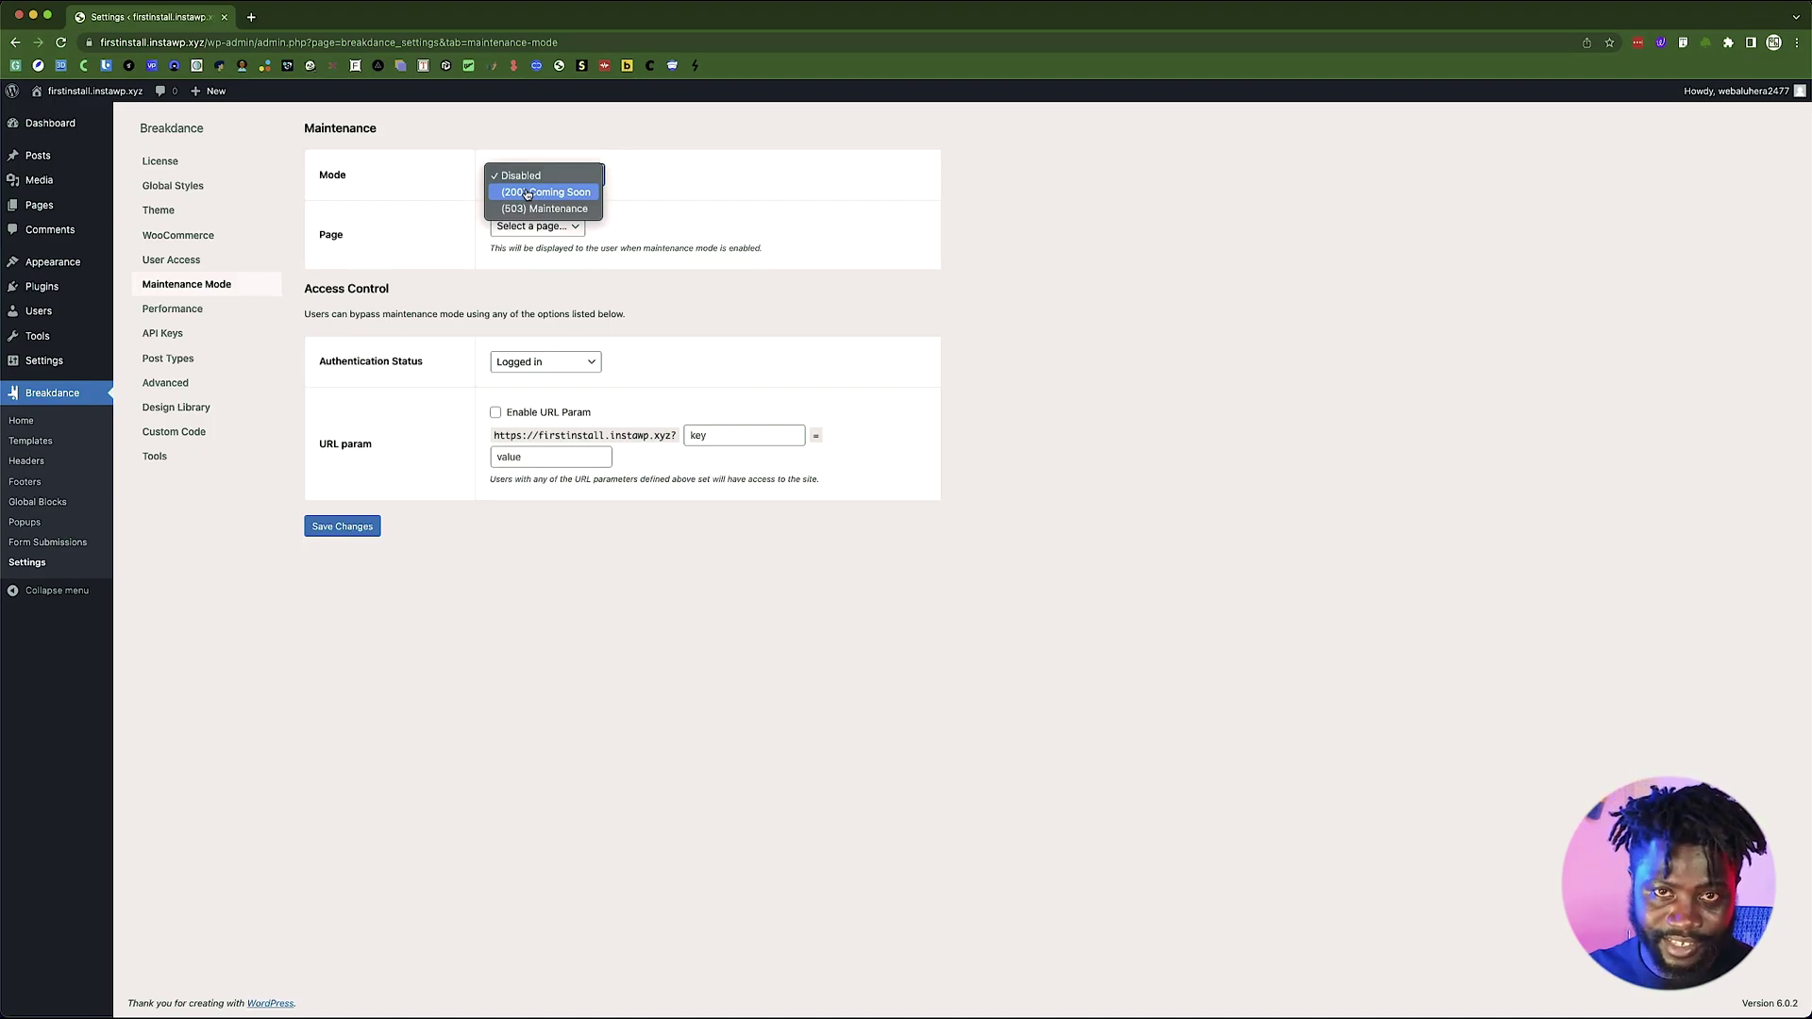
{"action": "left_click", "coordinate": [545, 208]}
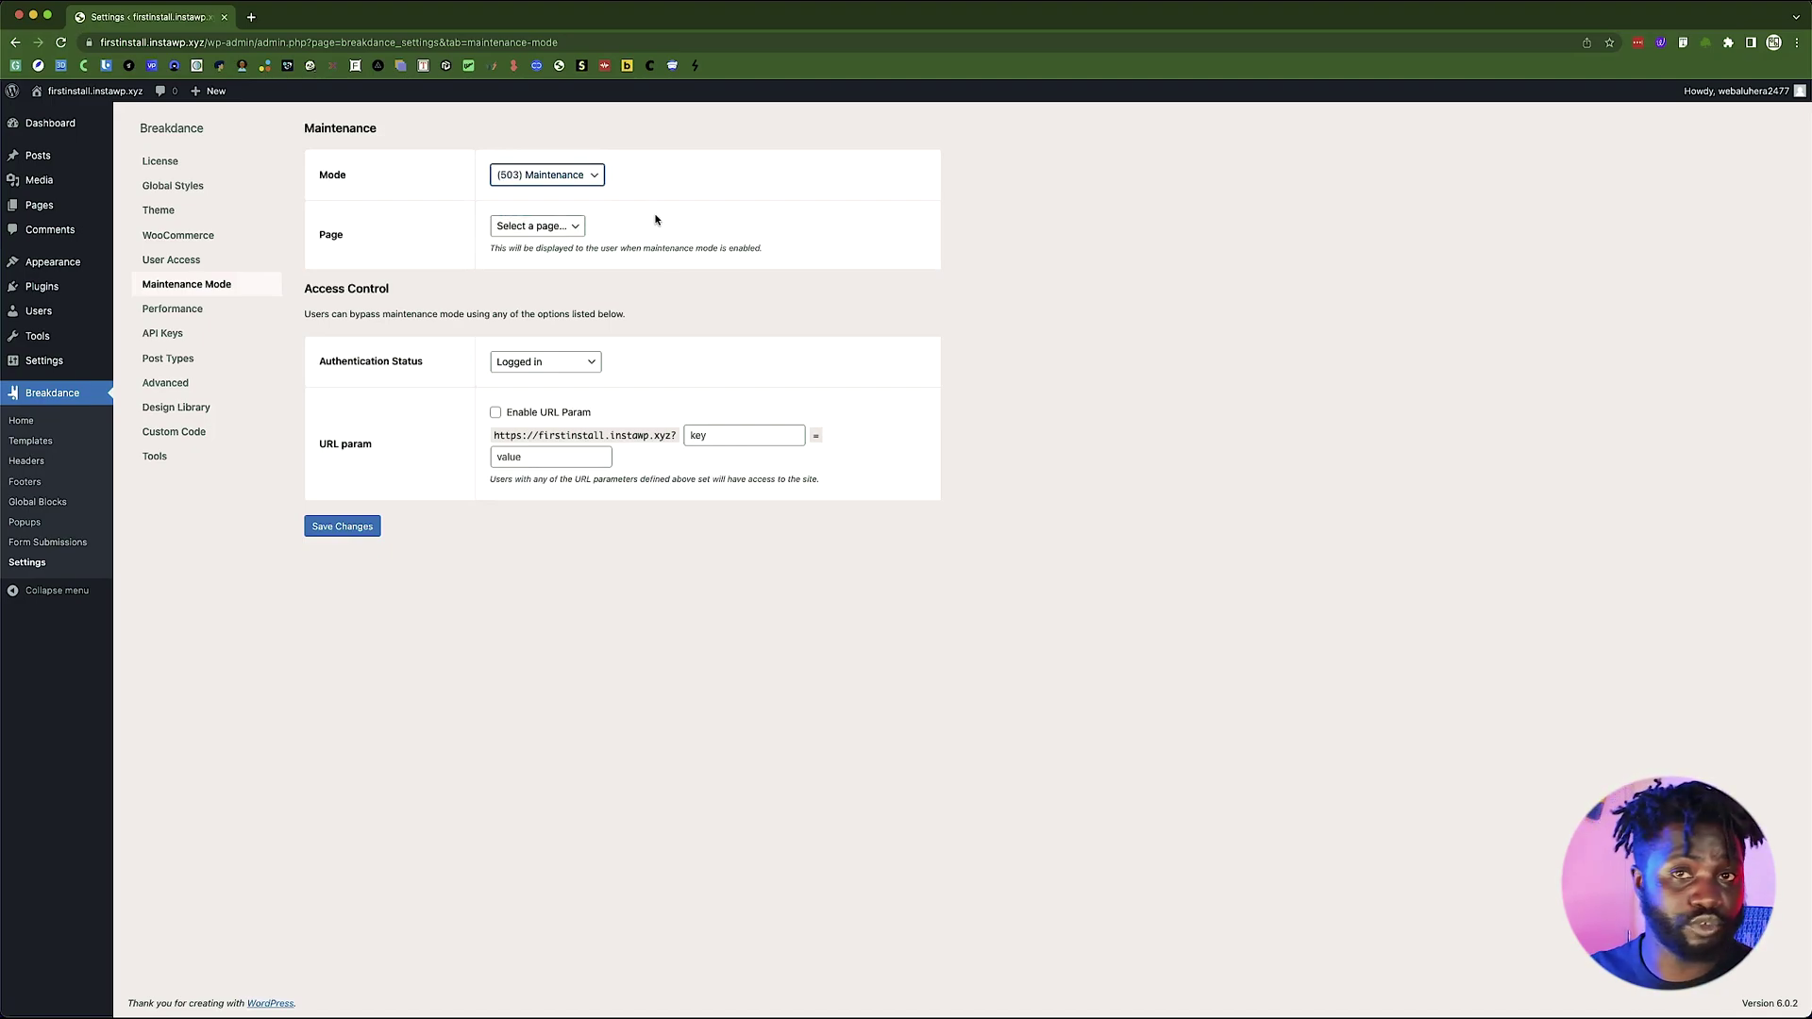
{"action": "left_click", "coordinate": [592, 176]}
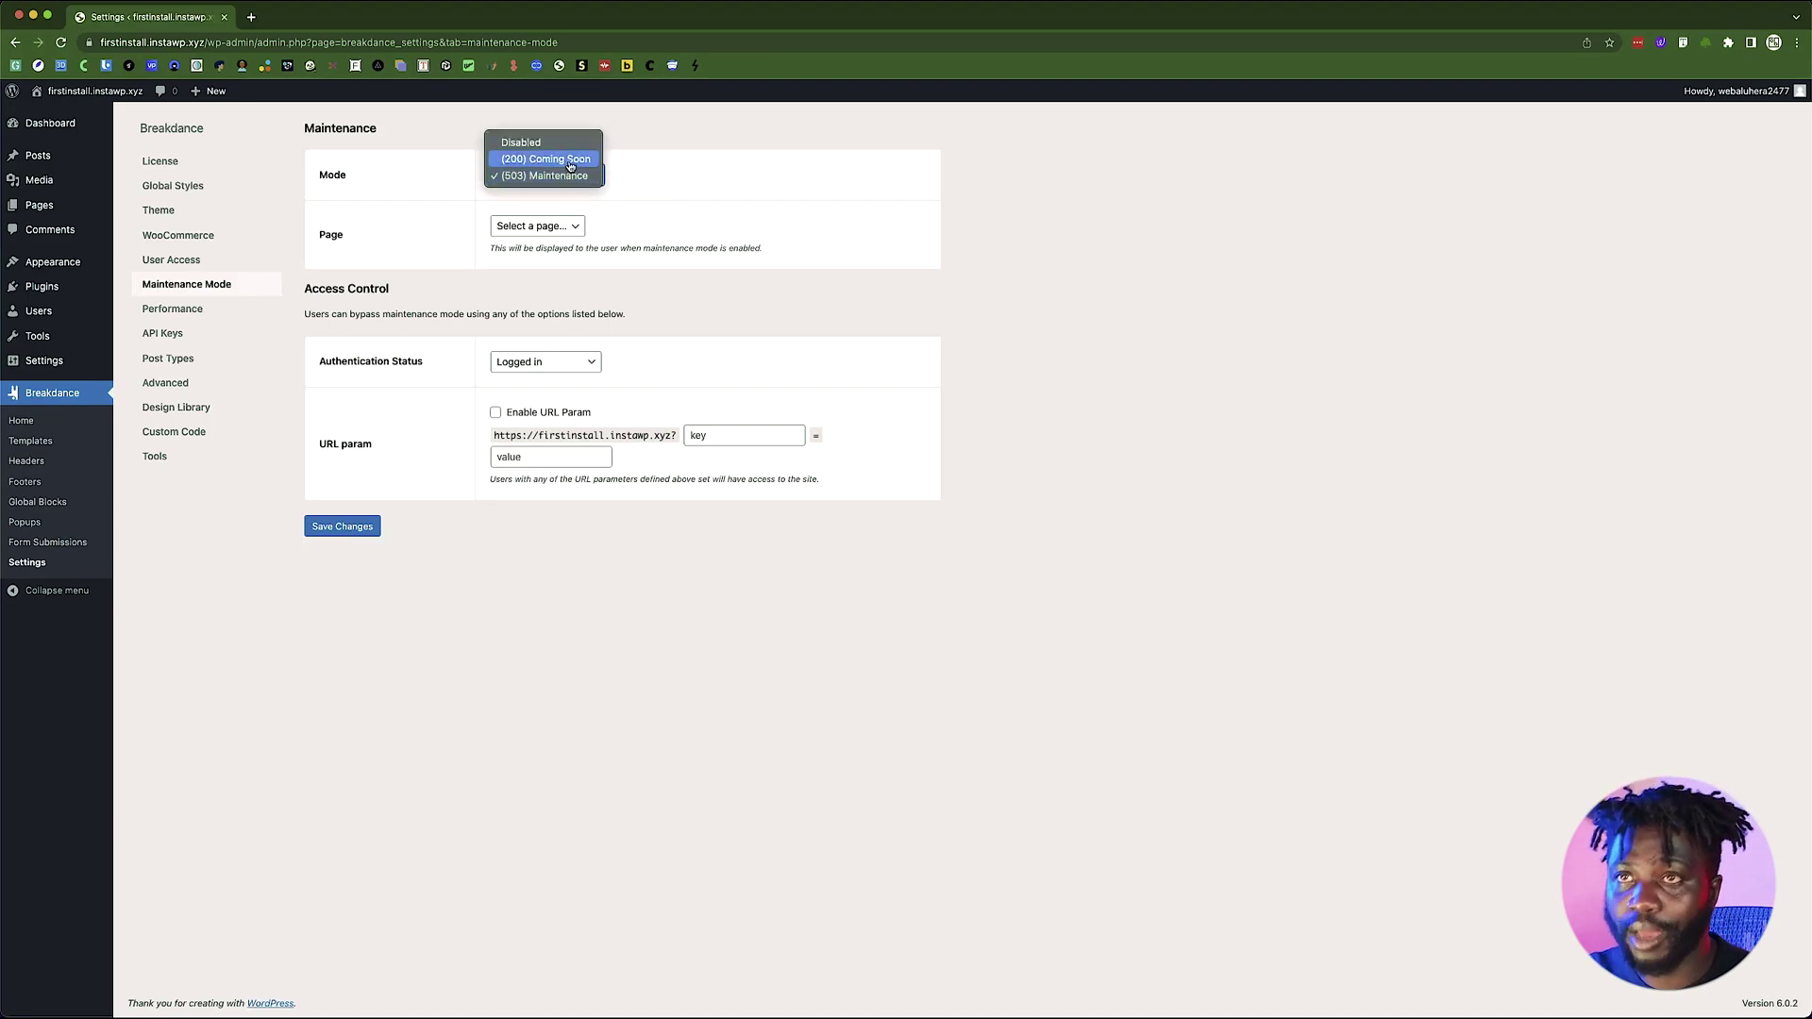
{"action": "left_click", "coordinate": [570, 161]}
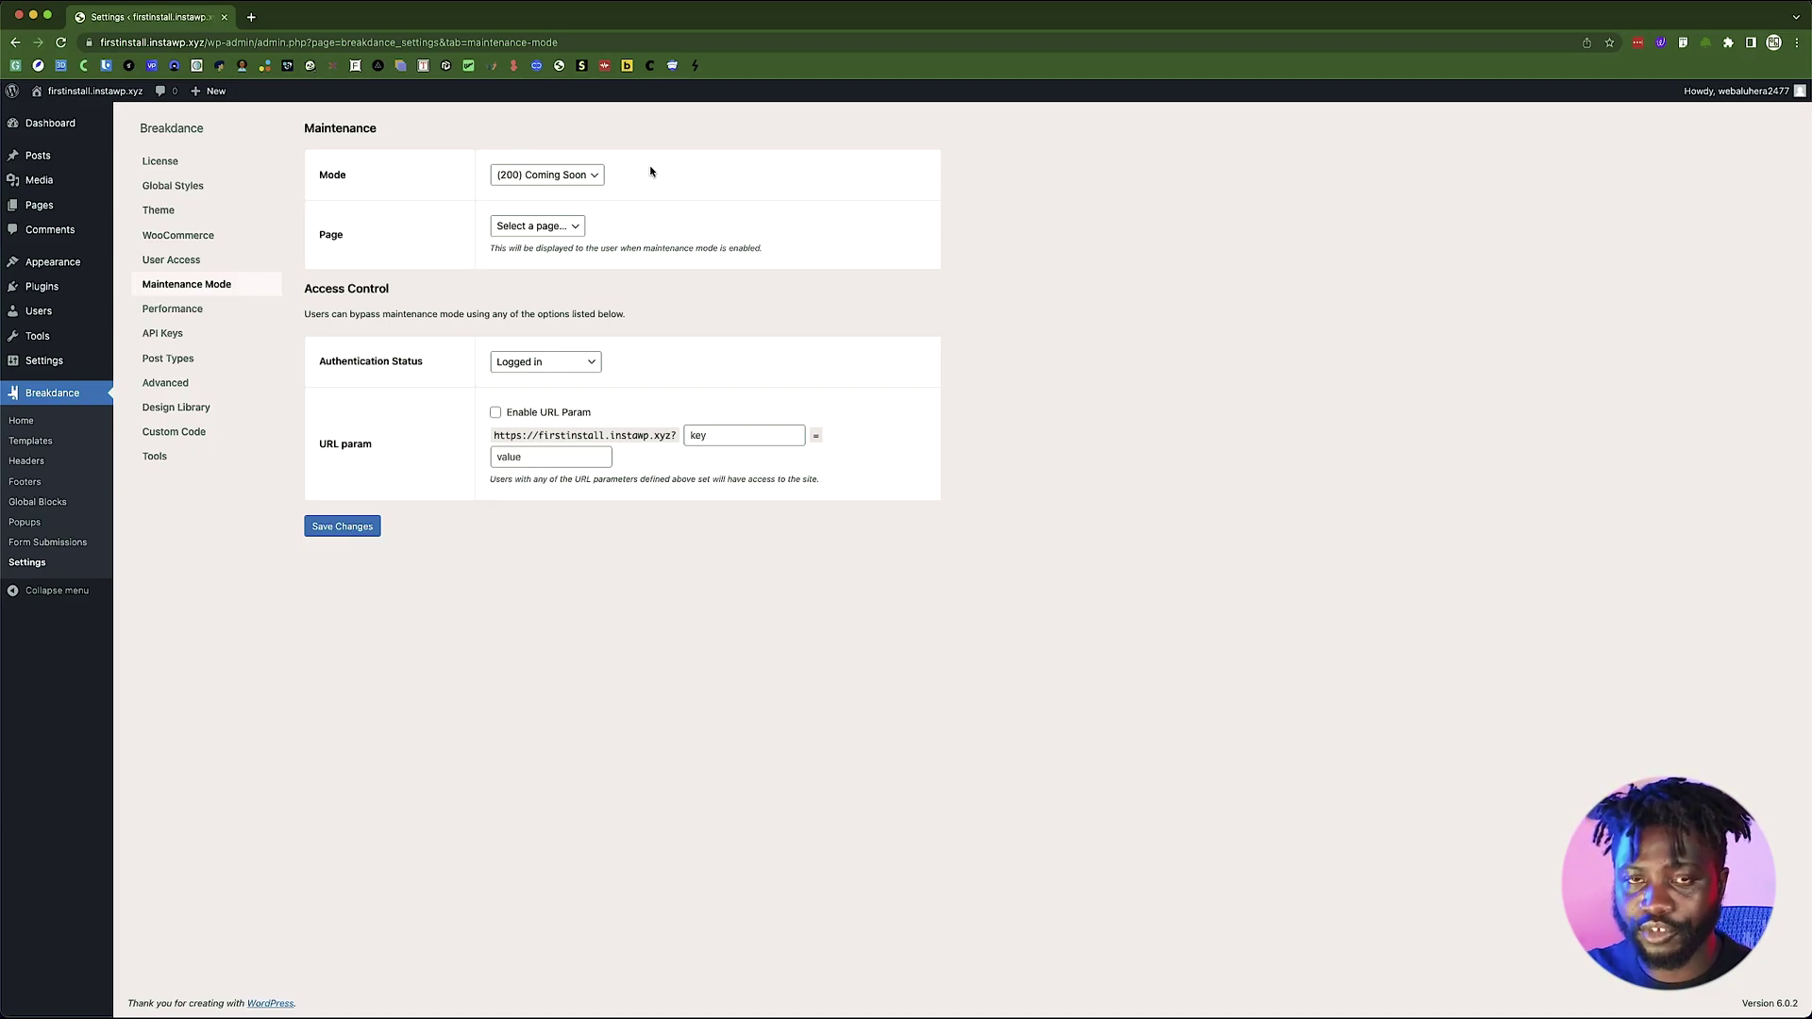
{"action": "left_click", "coordinate": [576, 175]}
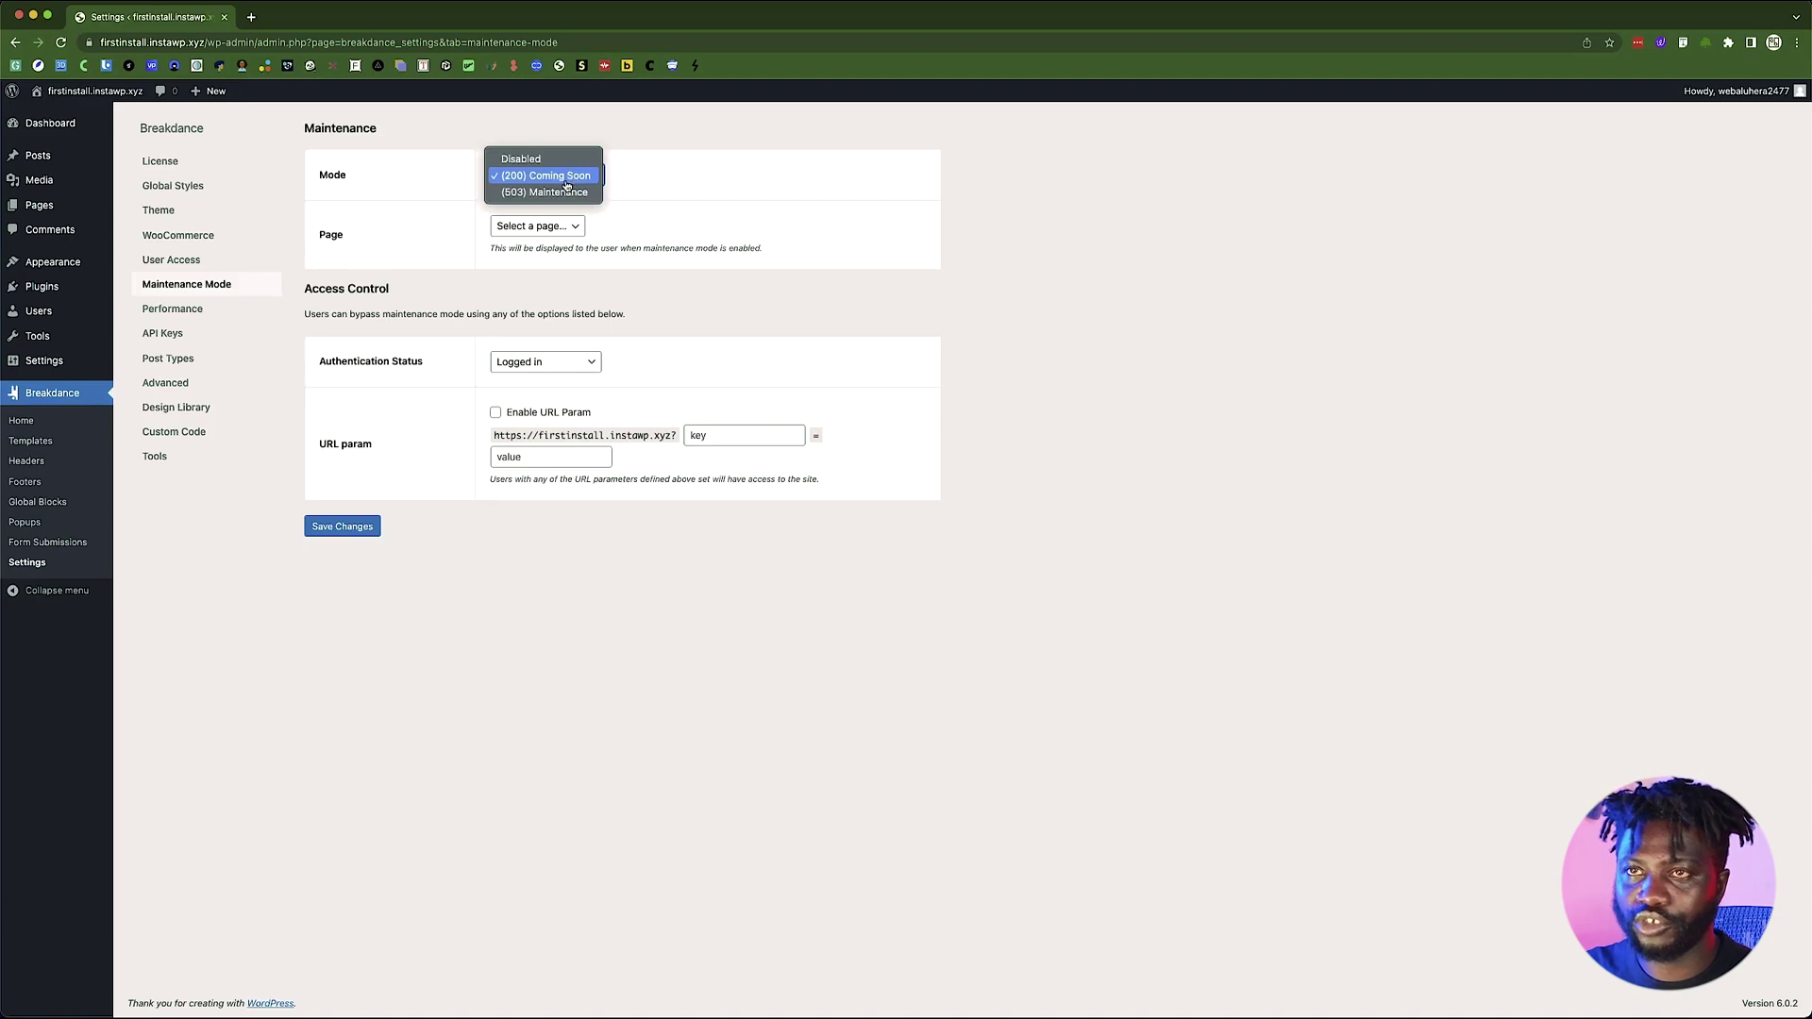
{"action": "left_click", "coordinate": [687, 192]}
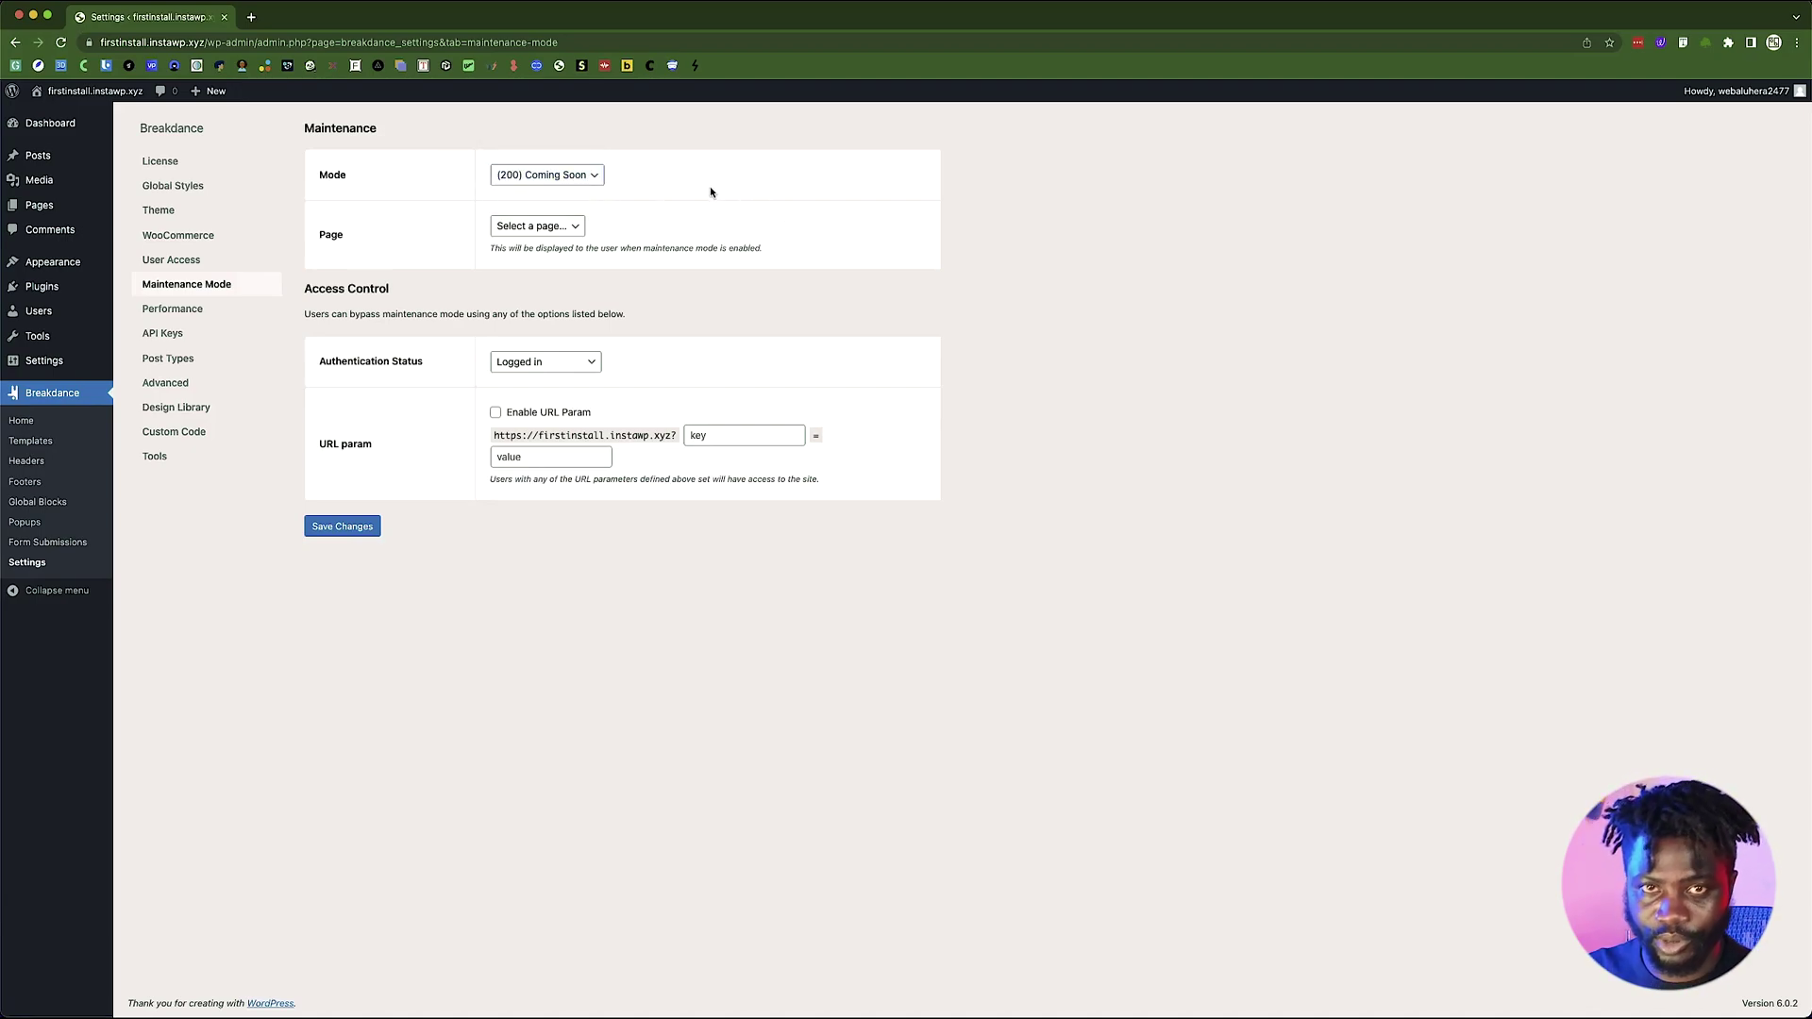
{"action": "left_click", "coordinate": [591, 179]}
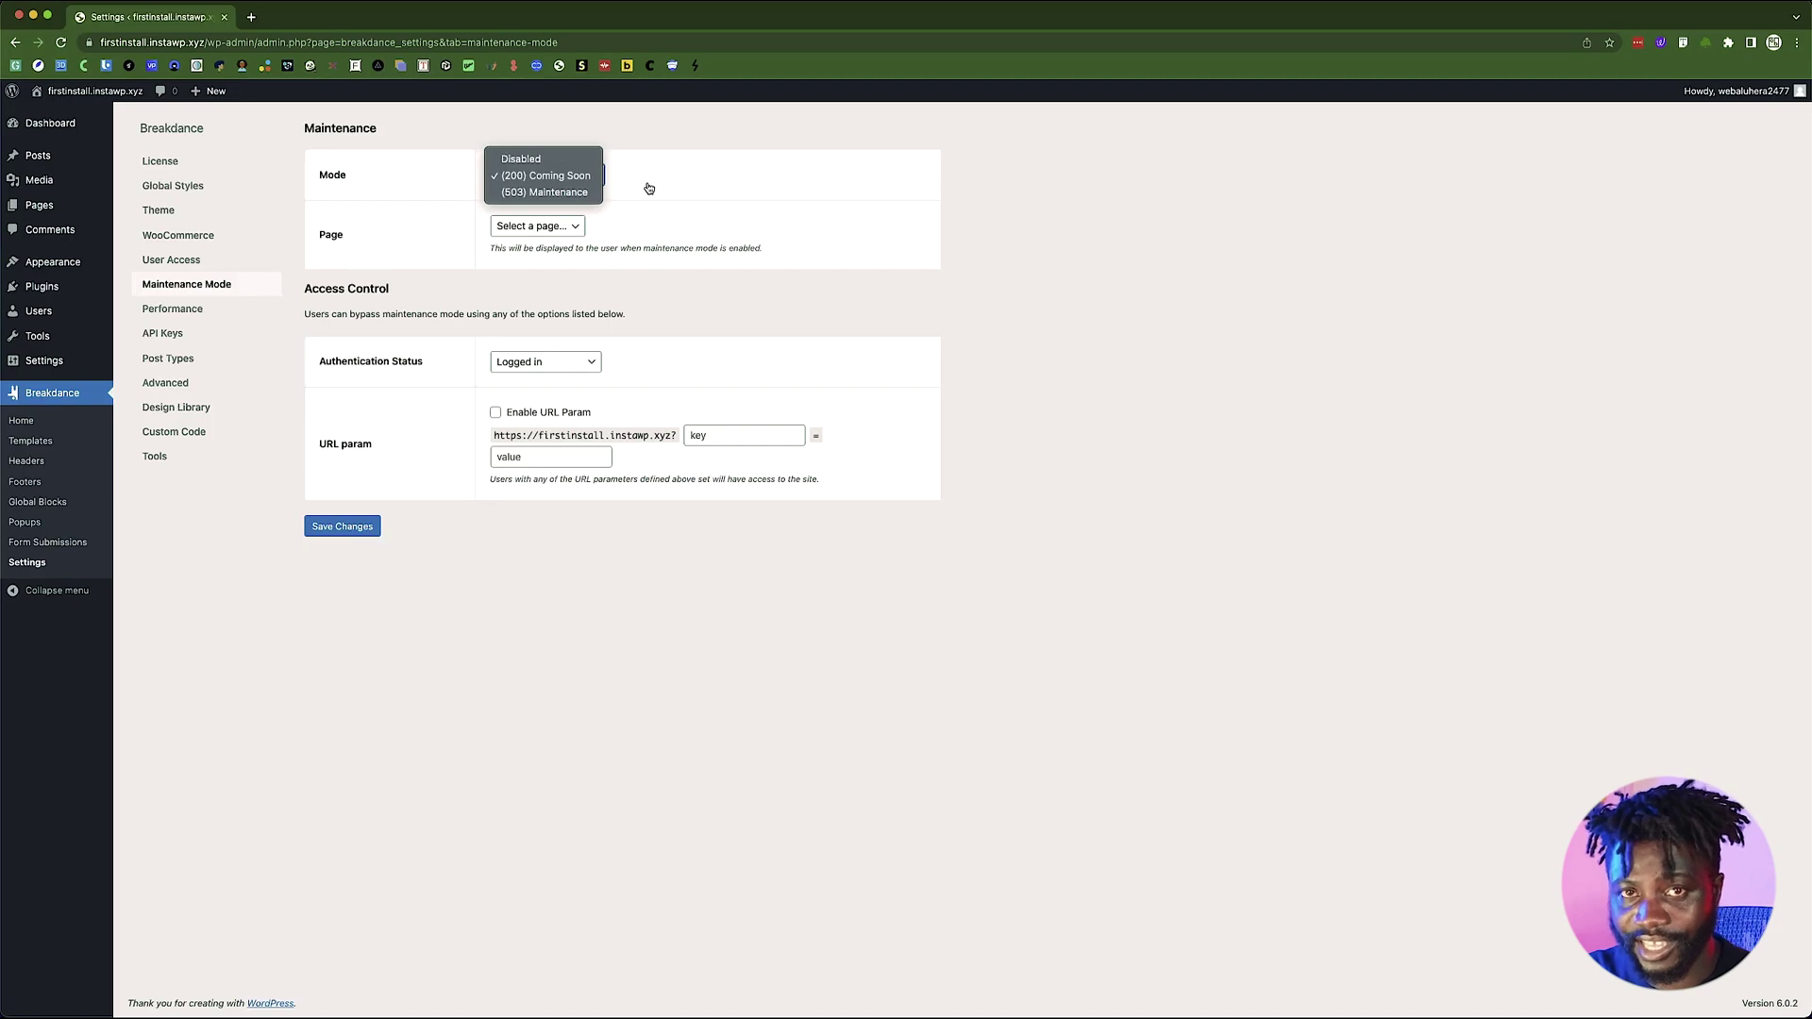
{"action": "left_click", "coordinate": [584, 179]}
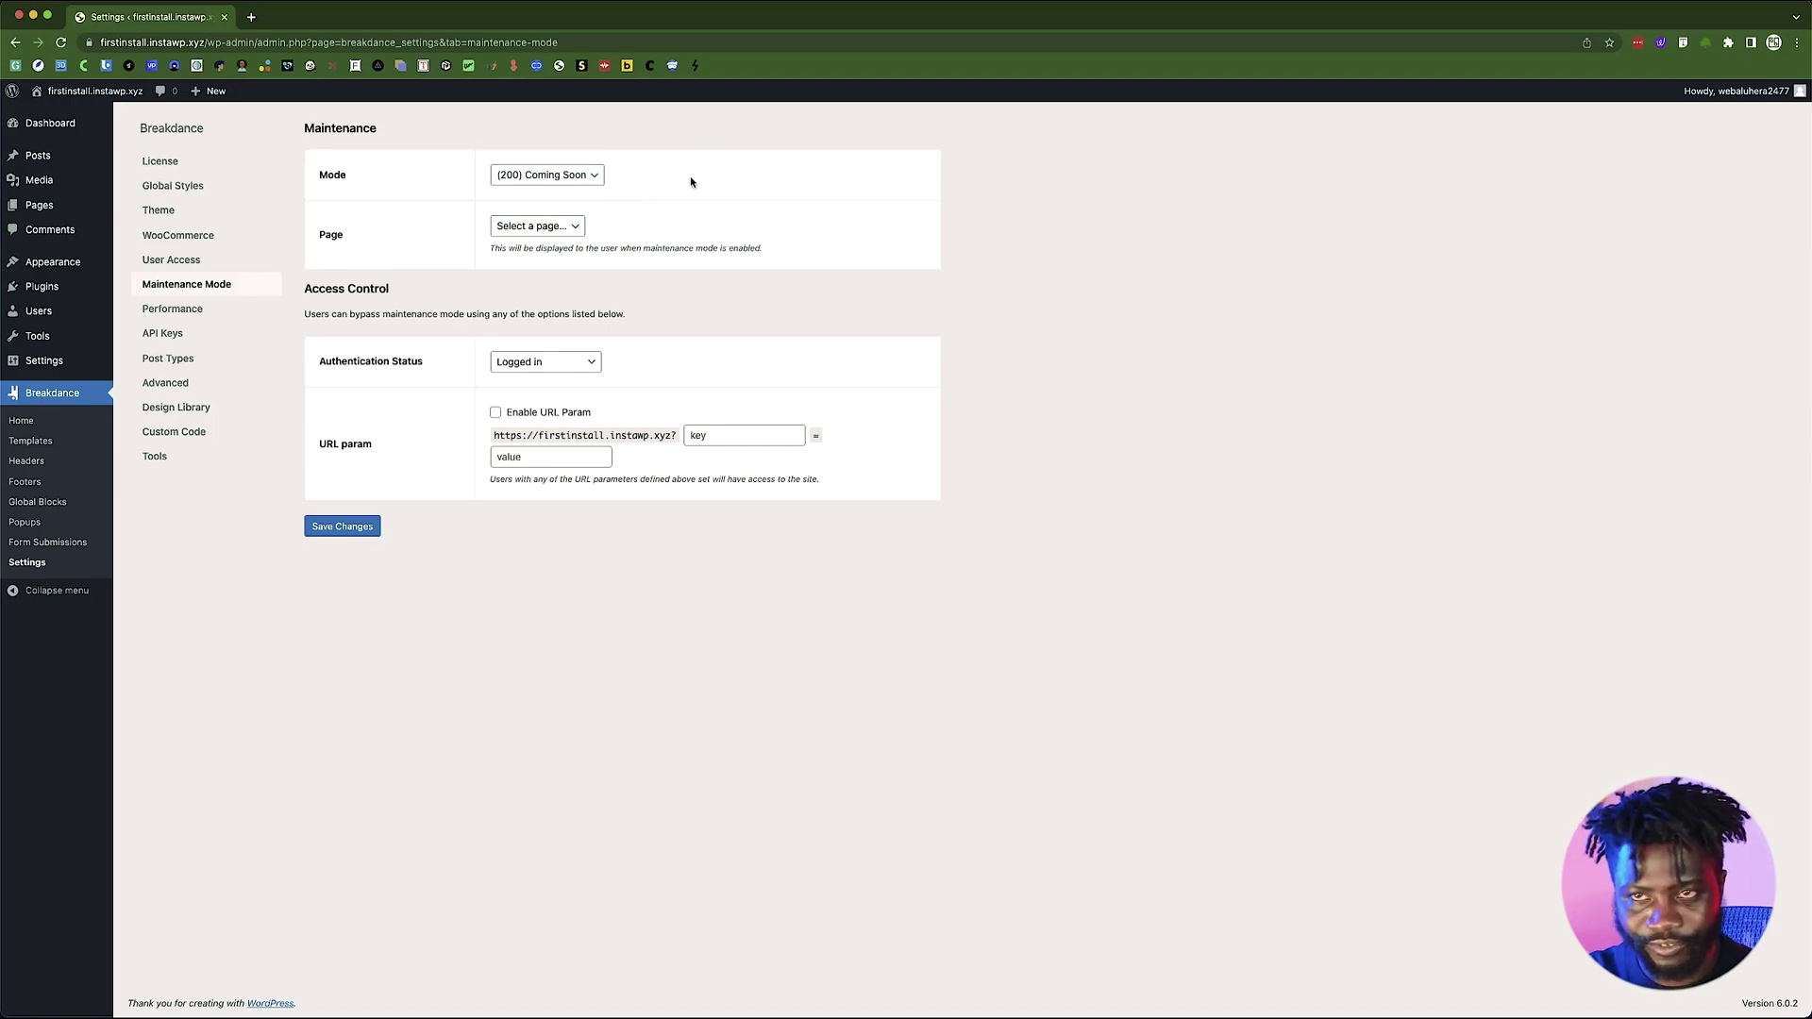
- Try Sample Page as the display page, then reset it to Select a page..
{"action": "left_click", "coordinate": [557, 228]}
{"action": "left_click", "coordinate": [551, 243]}
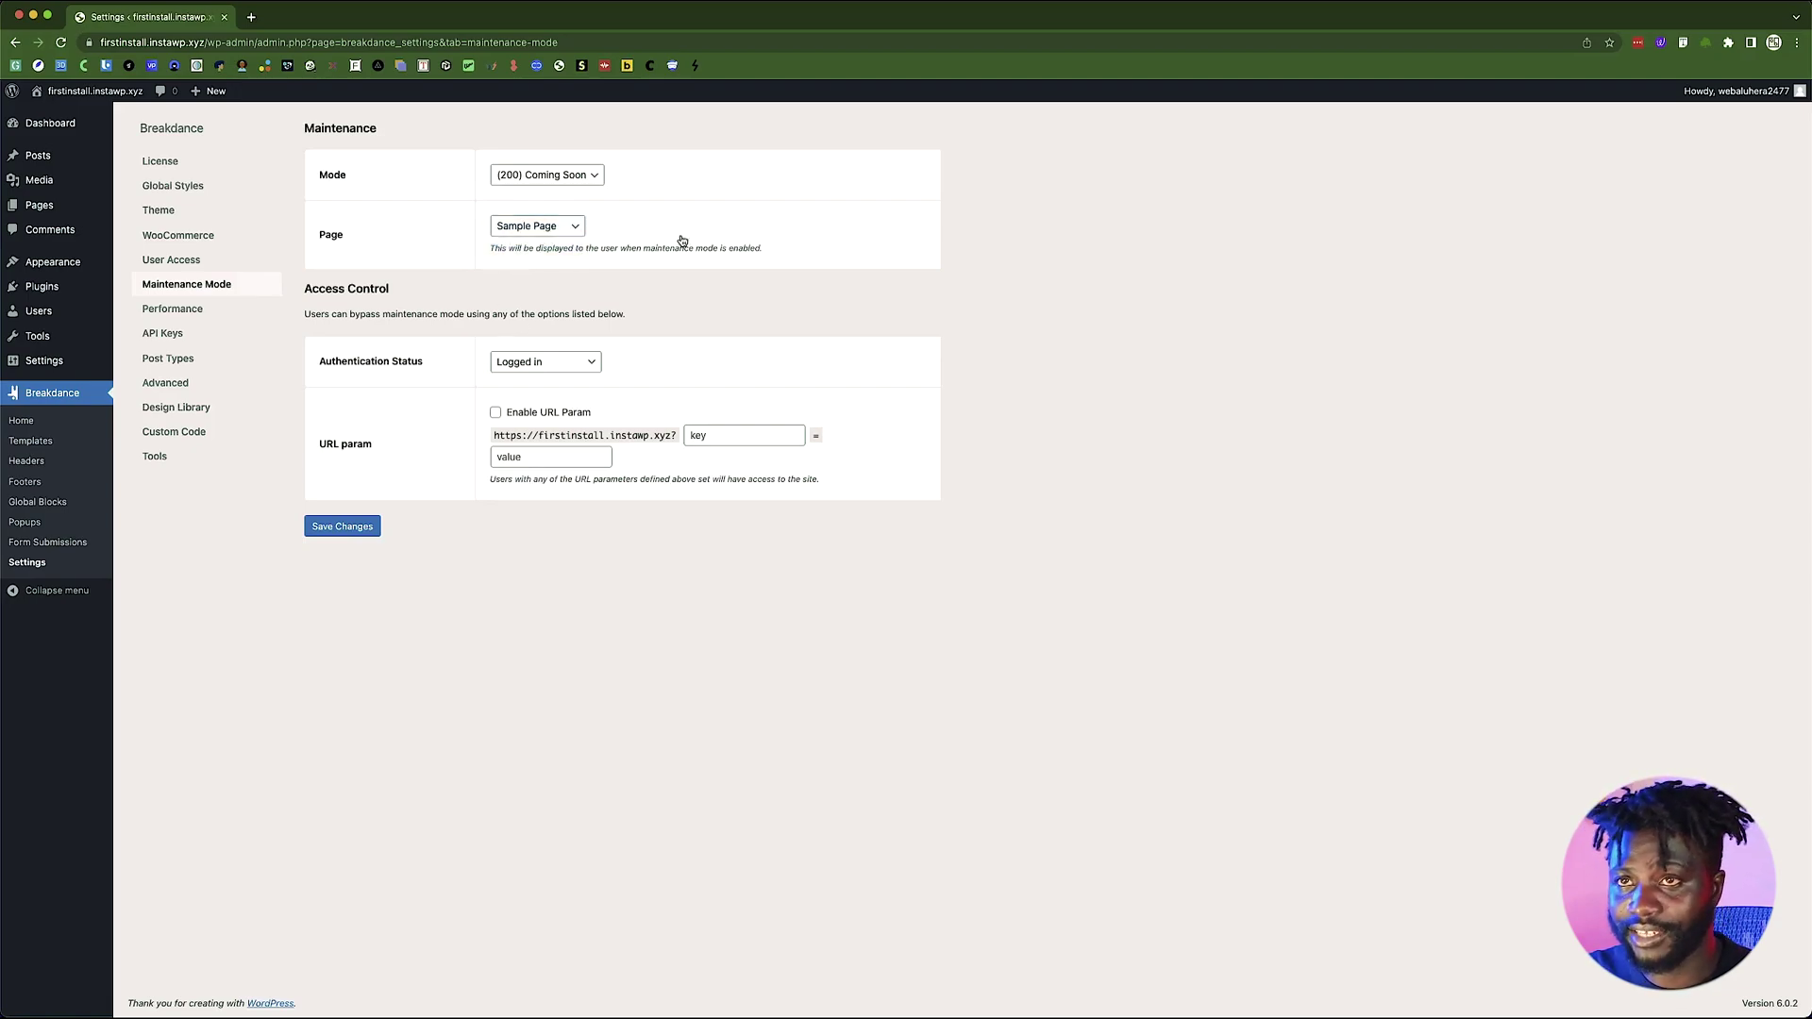
{"action": "left_click", "coordinate": [540, 227]}
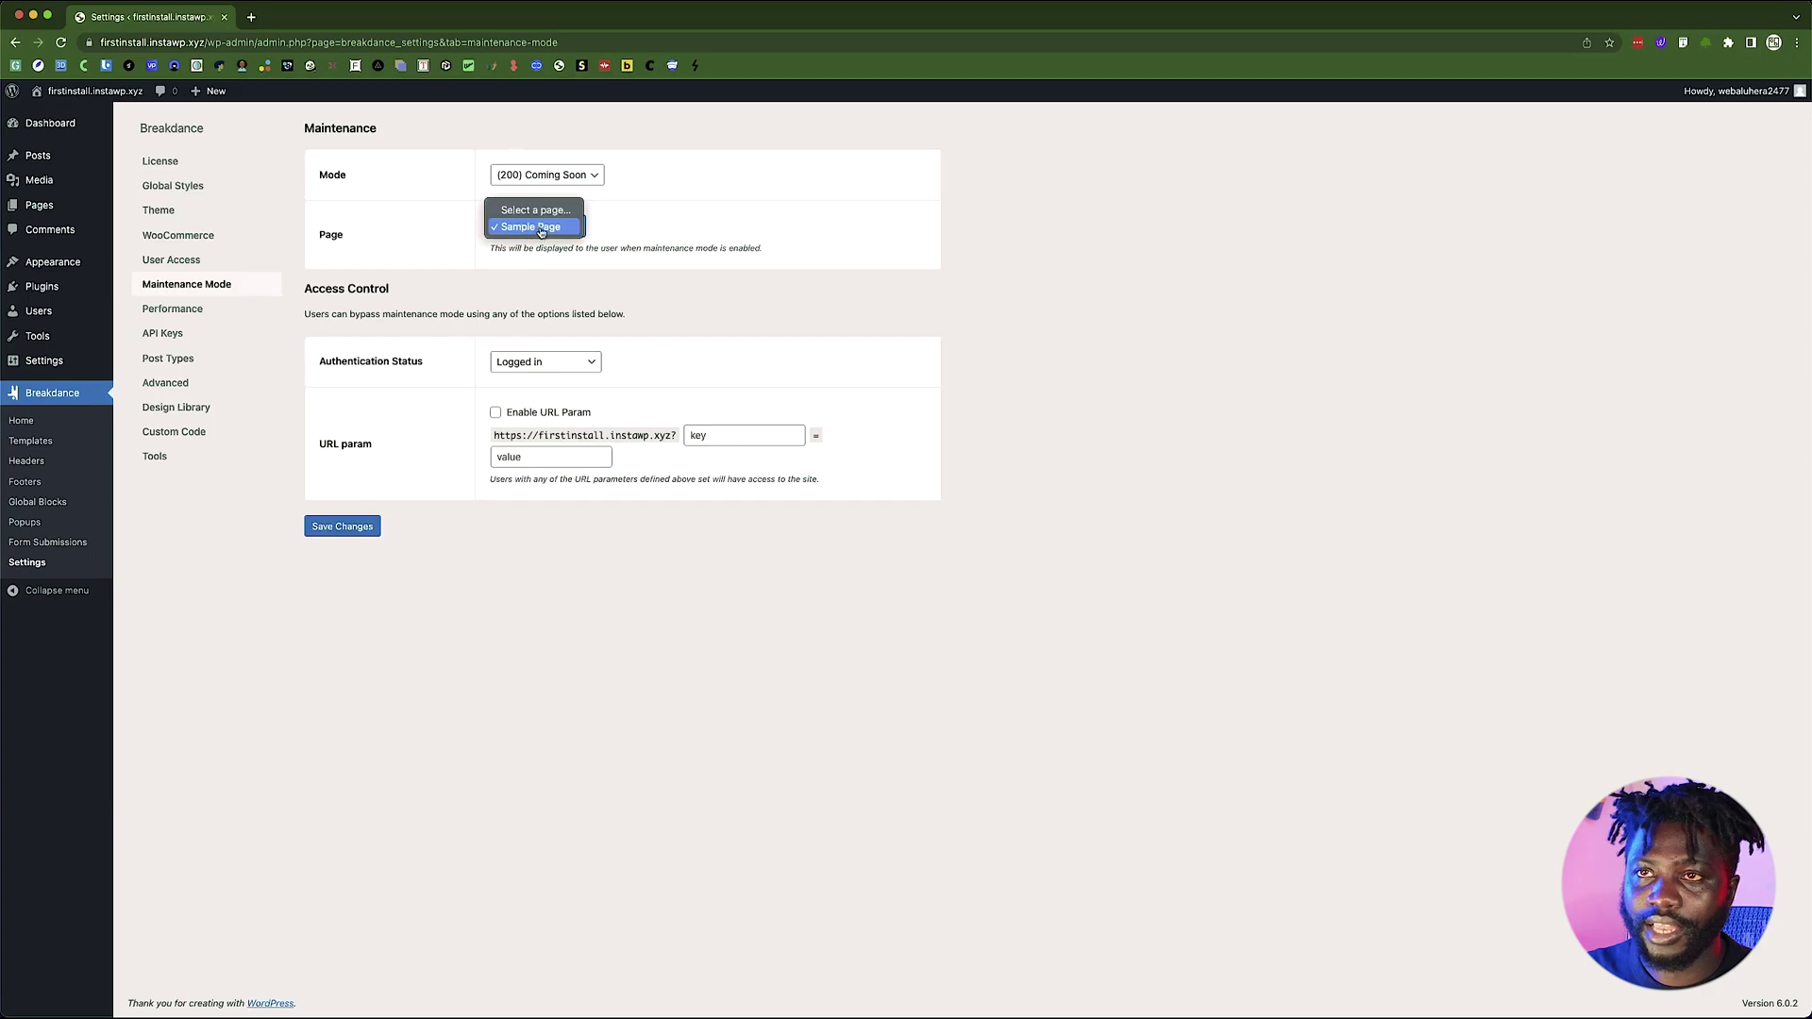
{"action": "left_click", "coordinate": [533, 207]}
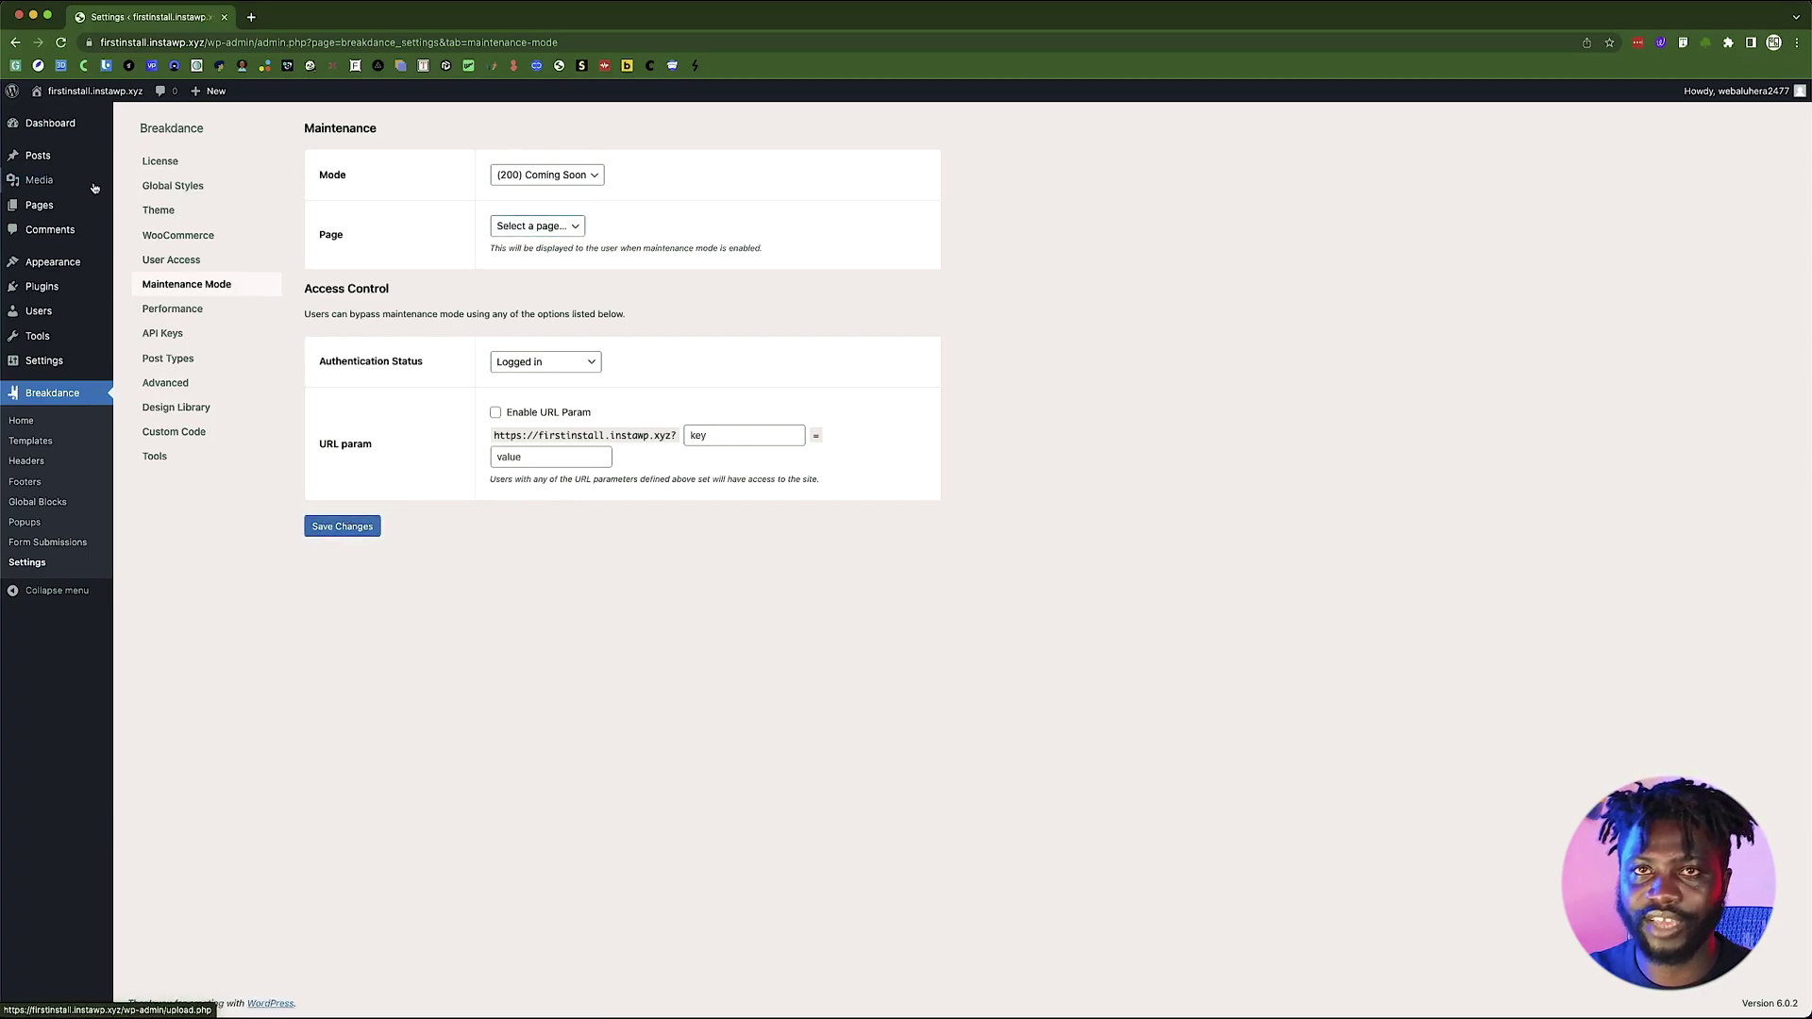
- Create and publish an empty page titled 'Maintain', then return to the Pages list
{"action": "left_click", "coordinate": [64, 211]}
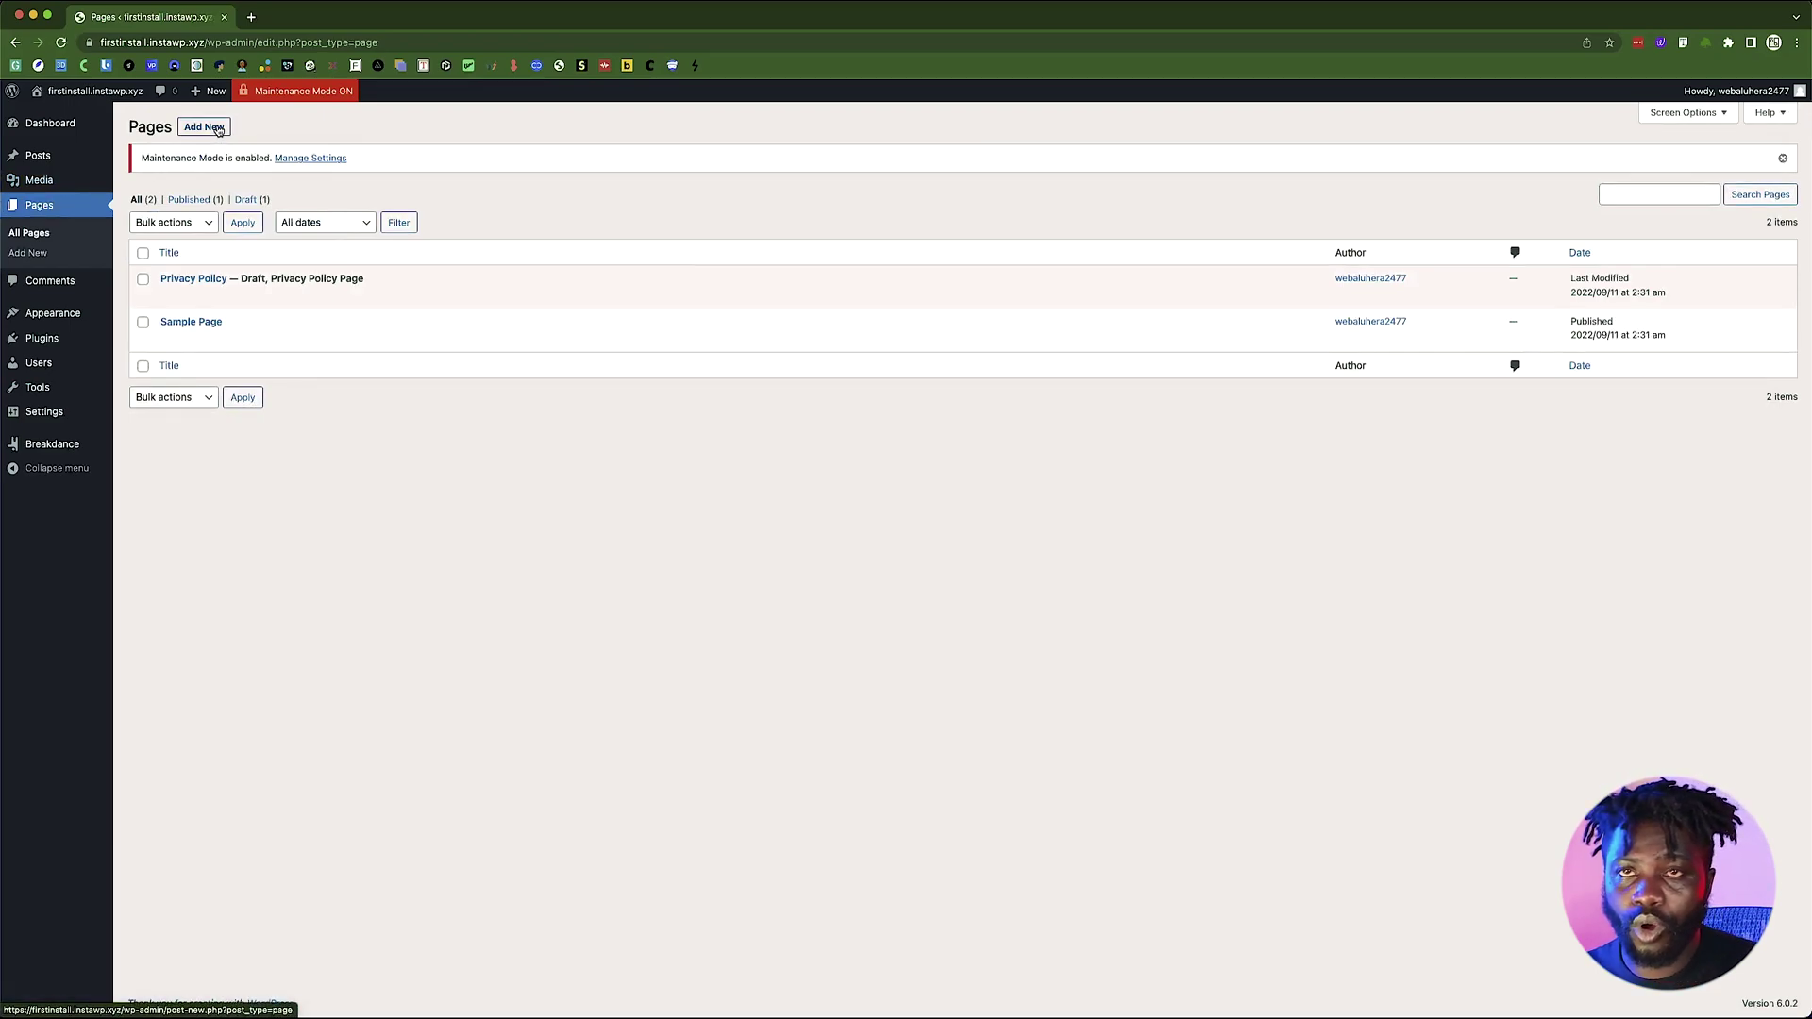
{"action": "left_click", "coordinate": [215, 127]}
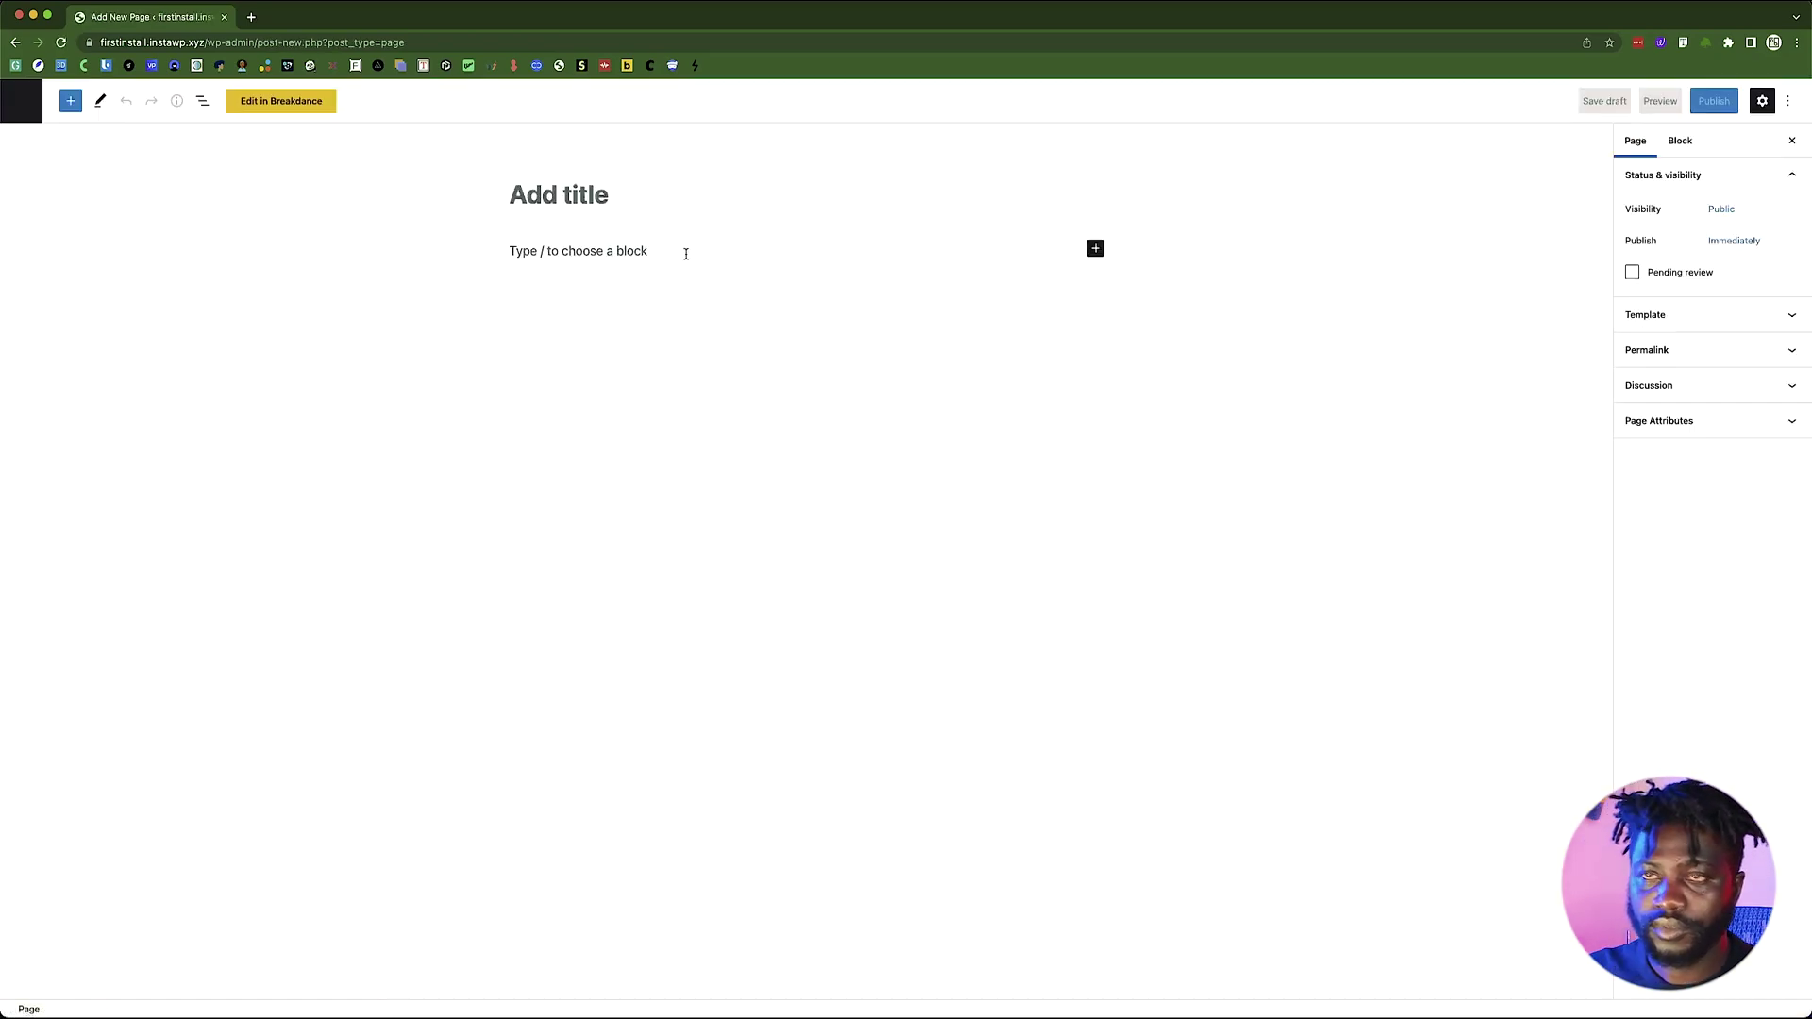
{"action": "type", "text": "Maint"}
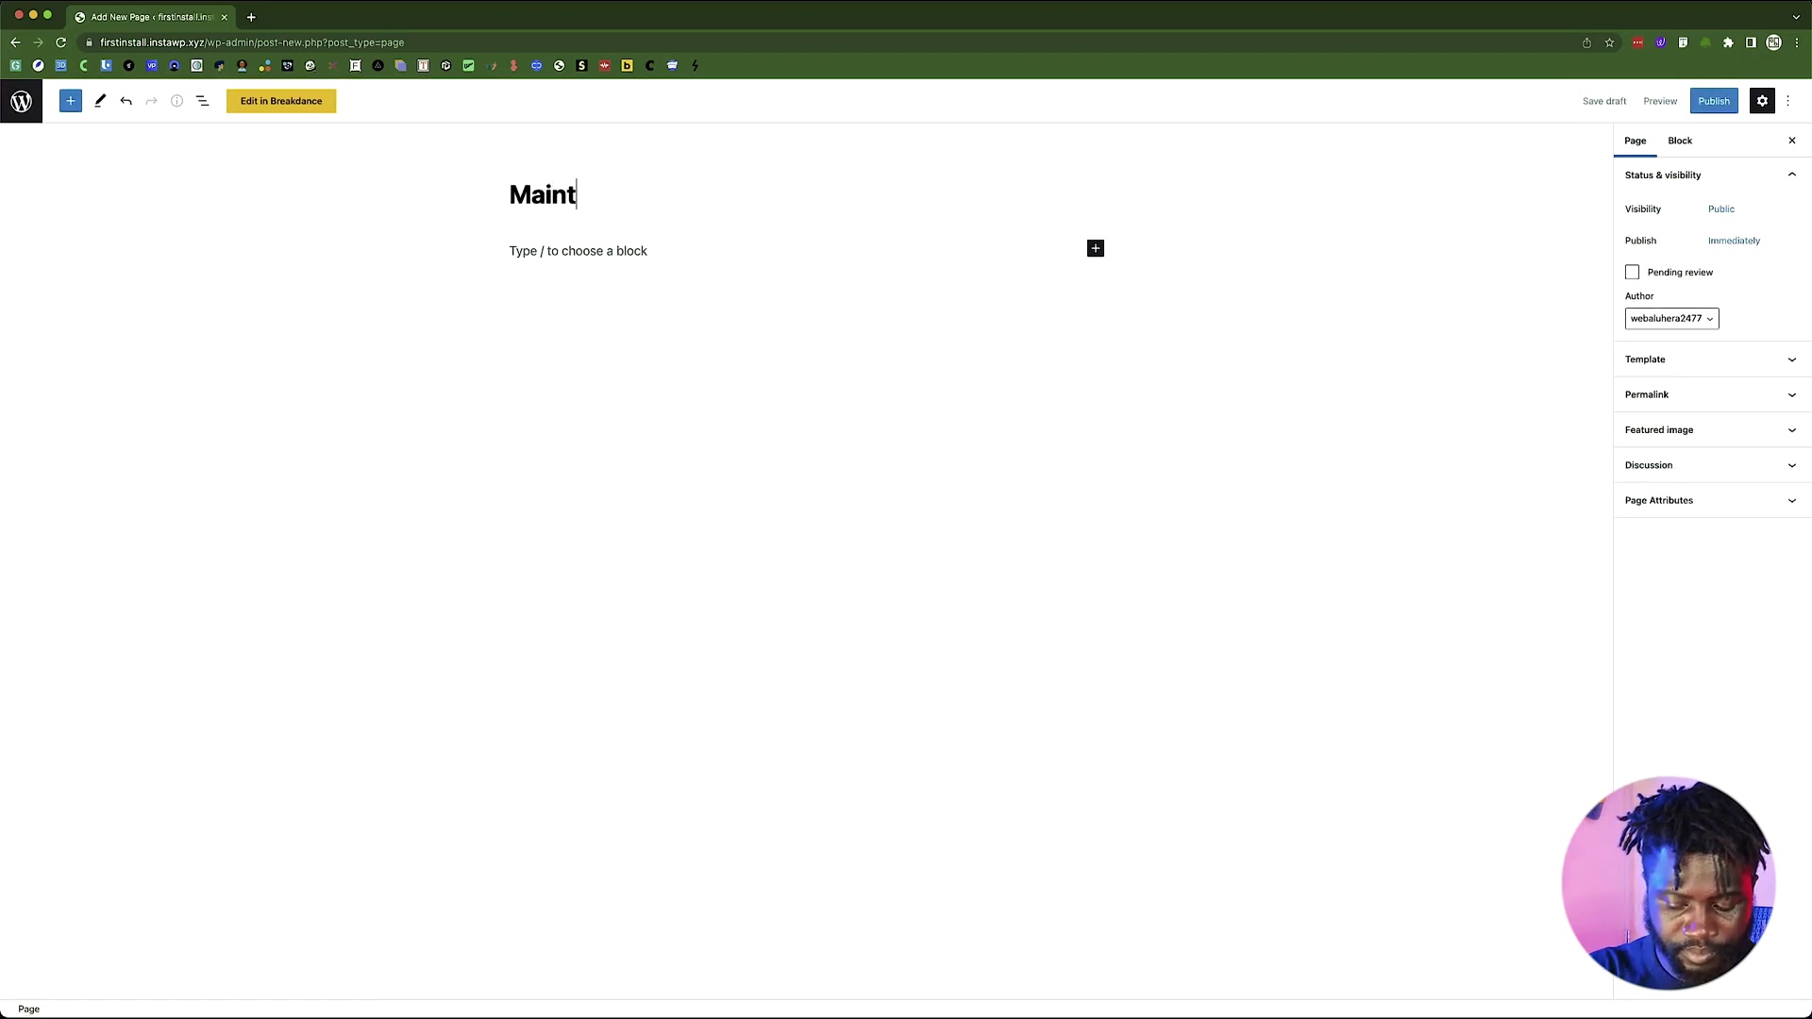
{"action": "type", "text": "ain"}
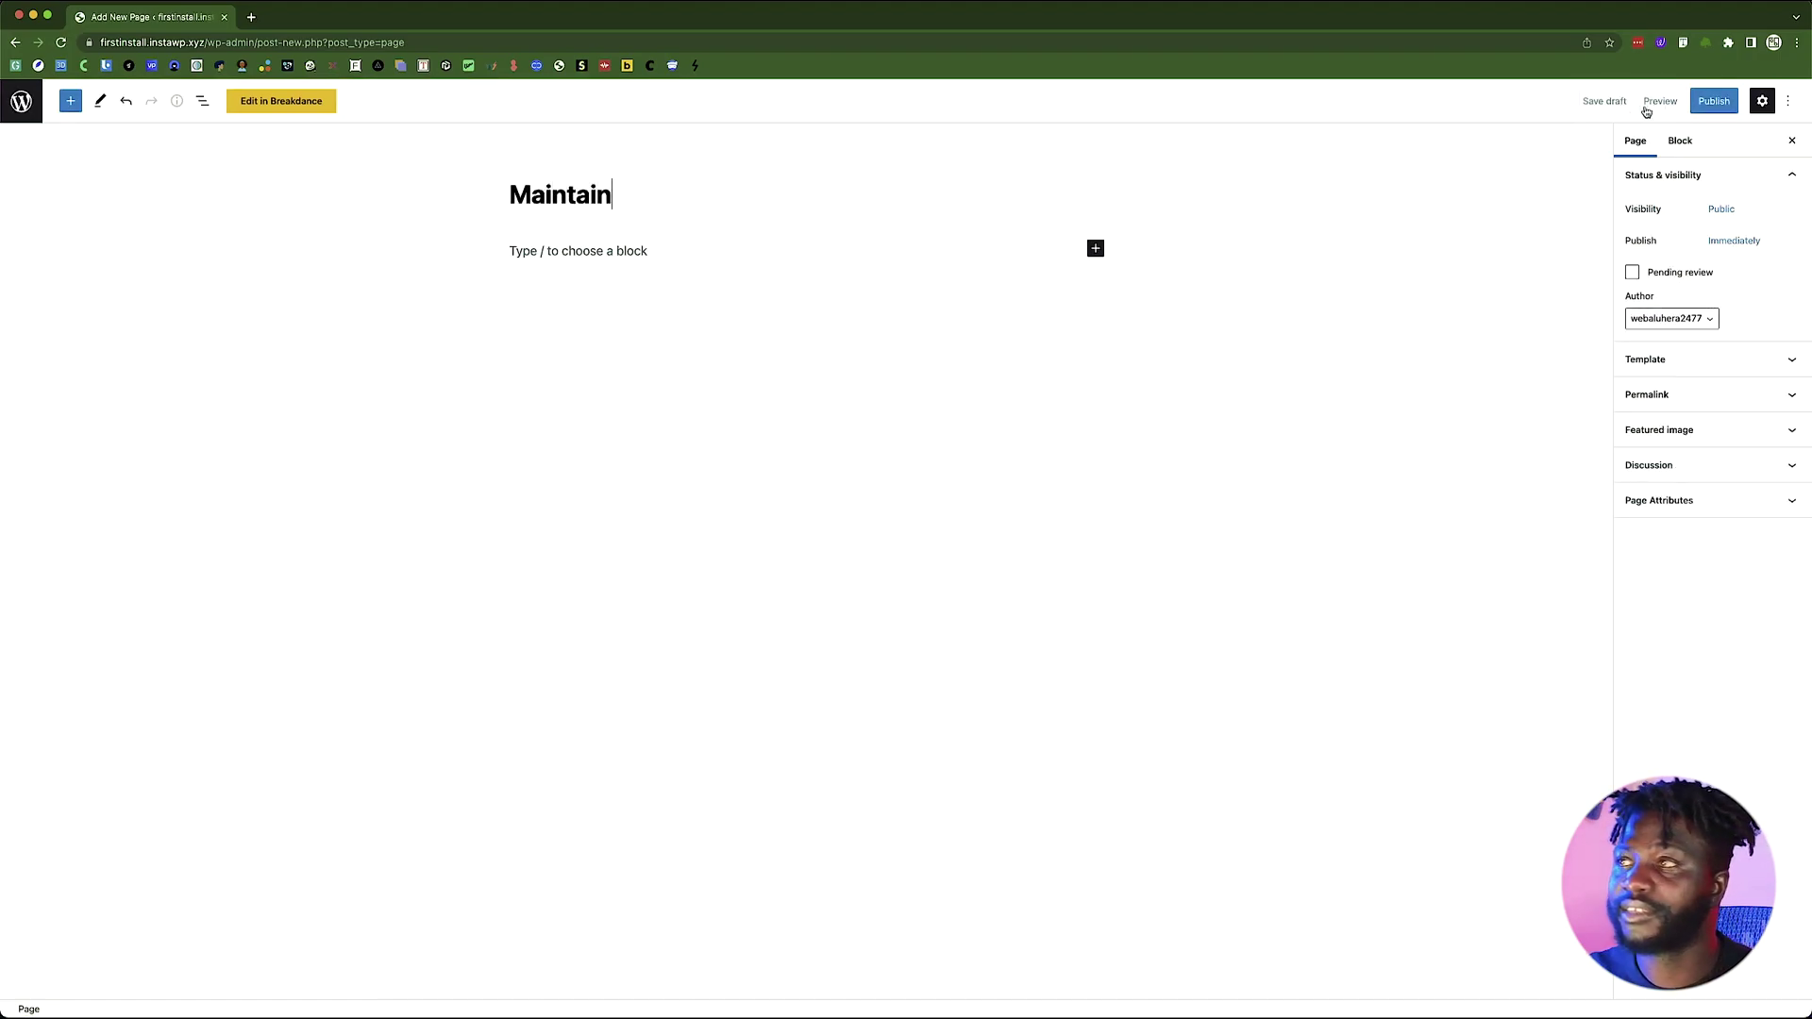
{"action": "left_click", "coordinate": [1714, 101]}
{"action": "left_click", "coordinate": [1658, 100]}
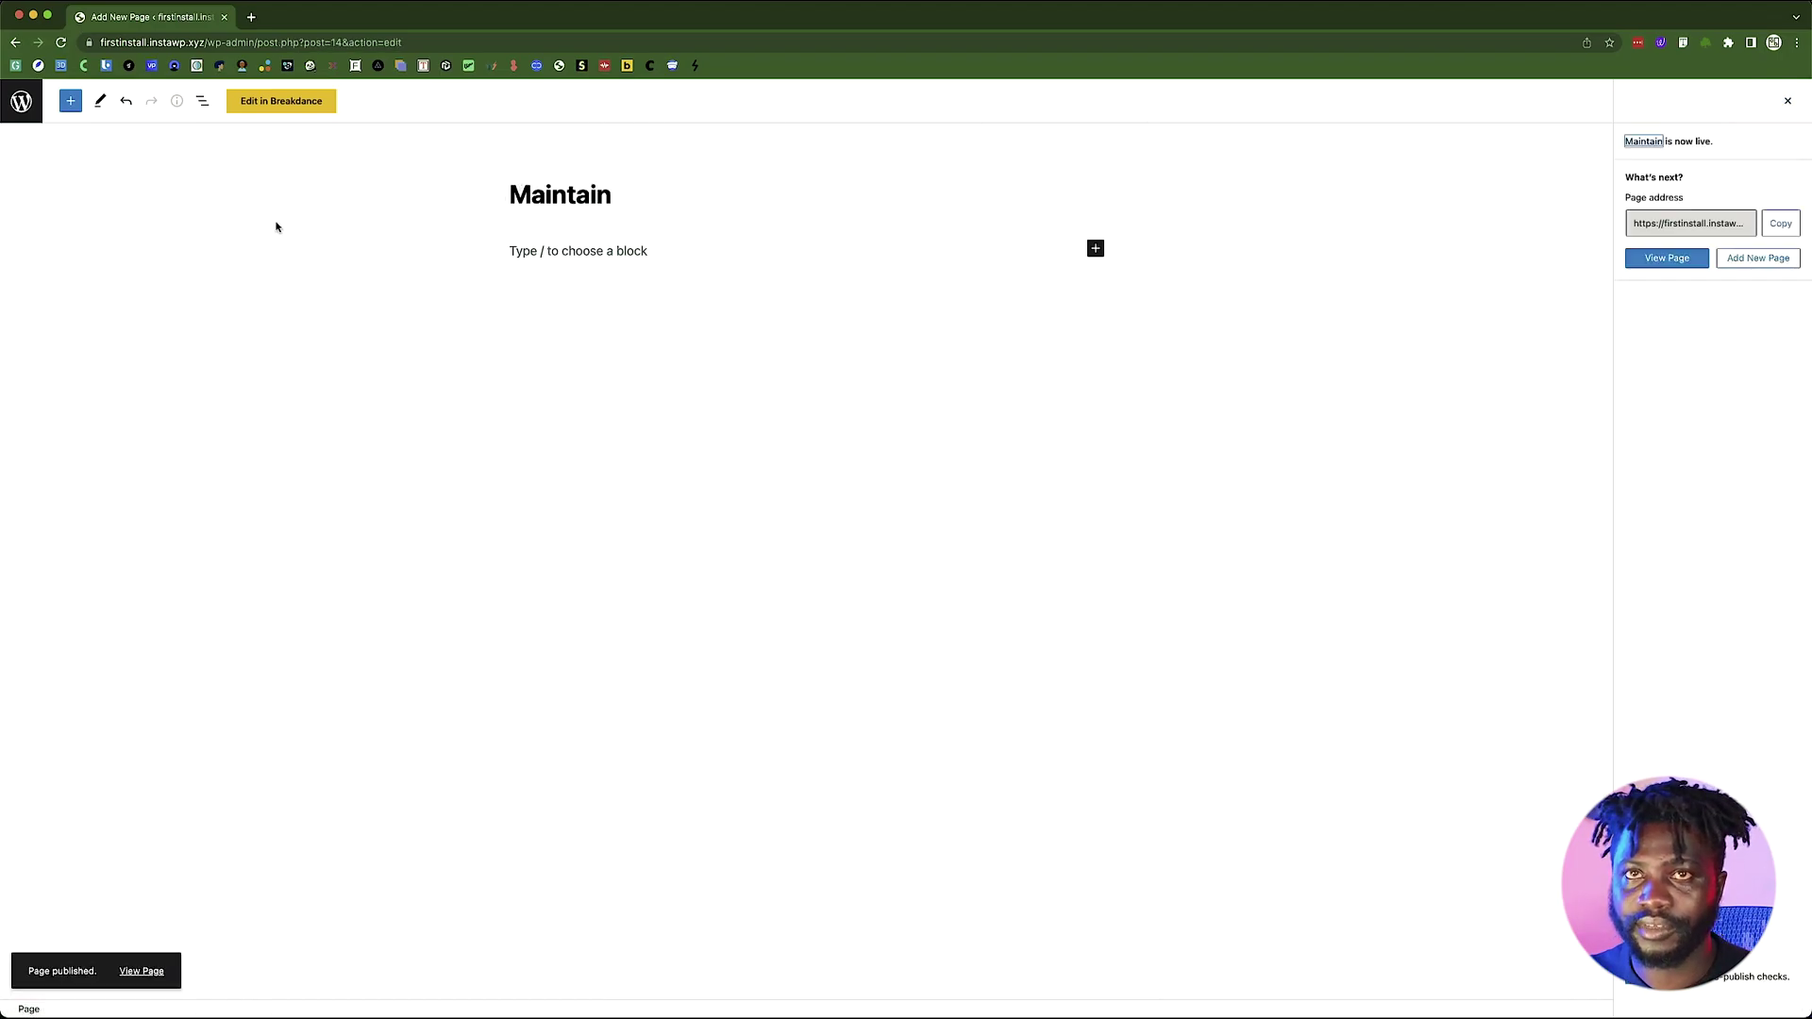
{"action": "left_click", "coordinate": [21, 100]}
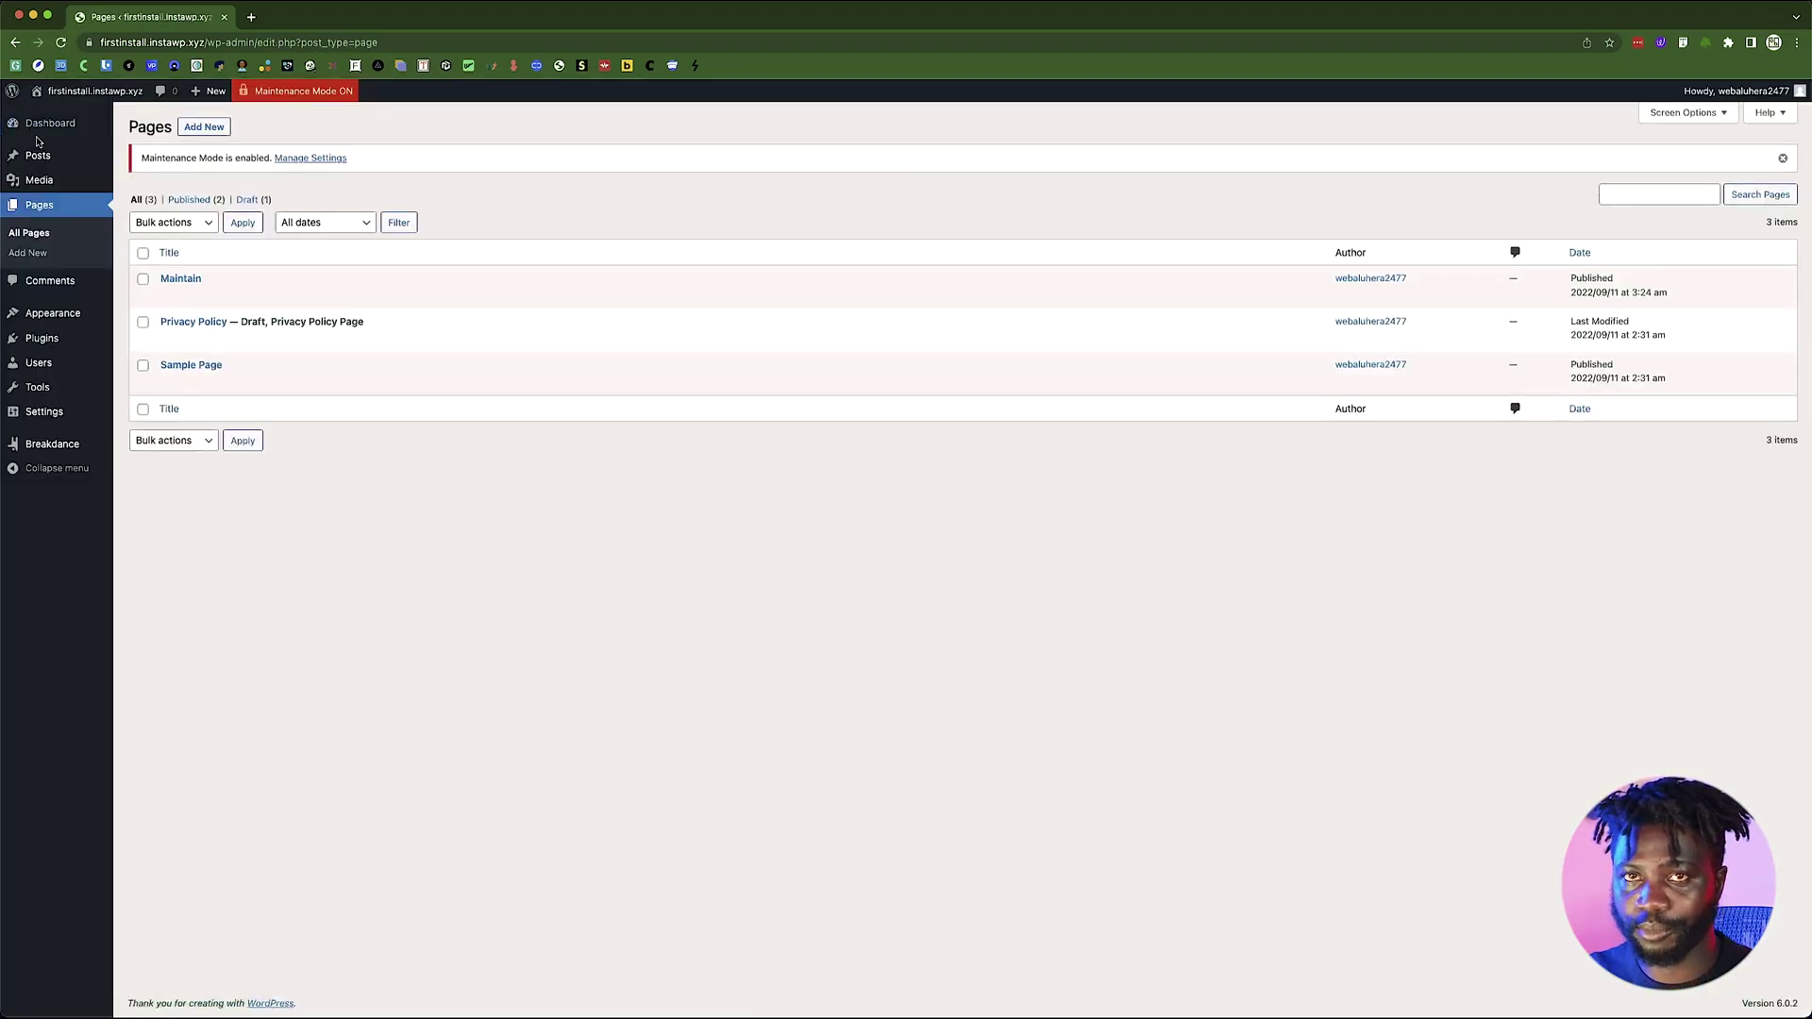
- Choose the Maintain page as the maintenance display page and save the Maintenance Mode settings
{"action": "mouse_move", "coordinate": [47, 445]}
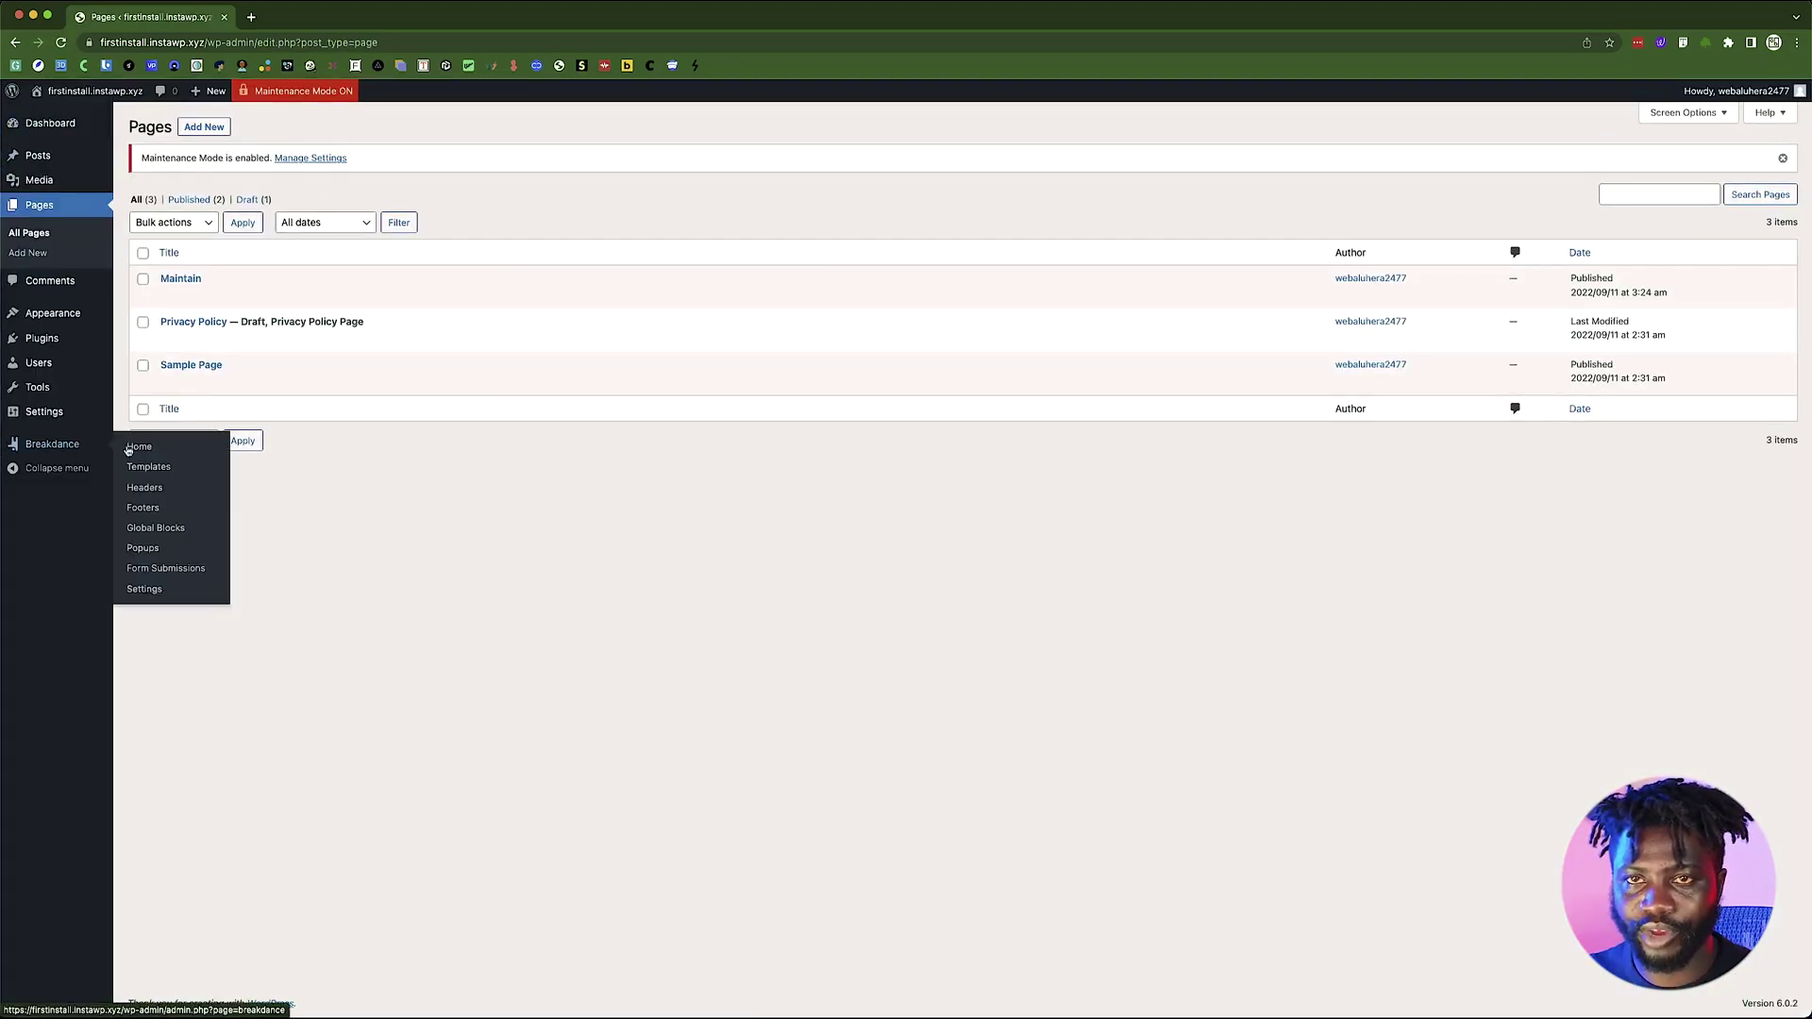
{"action": "left_click", "coordinate": [144, 589]}
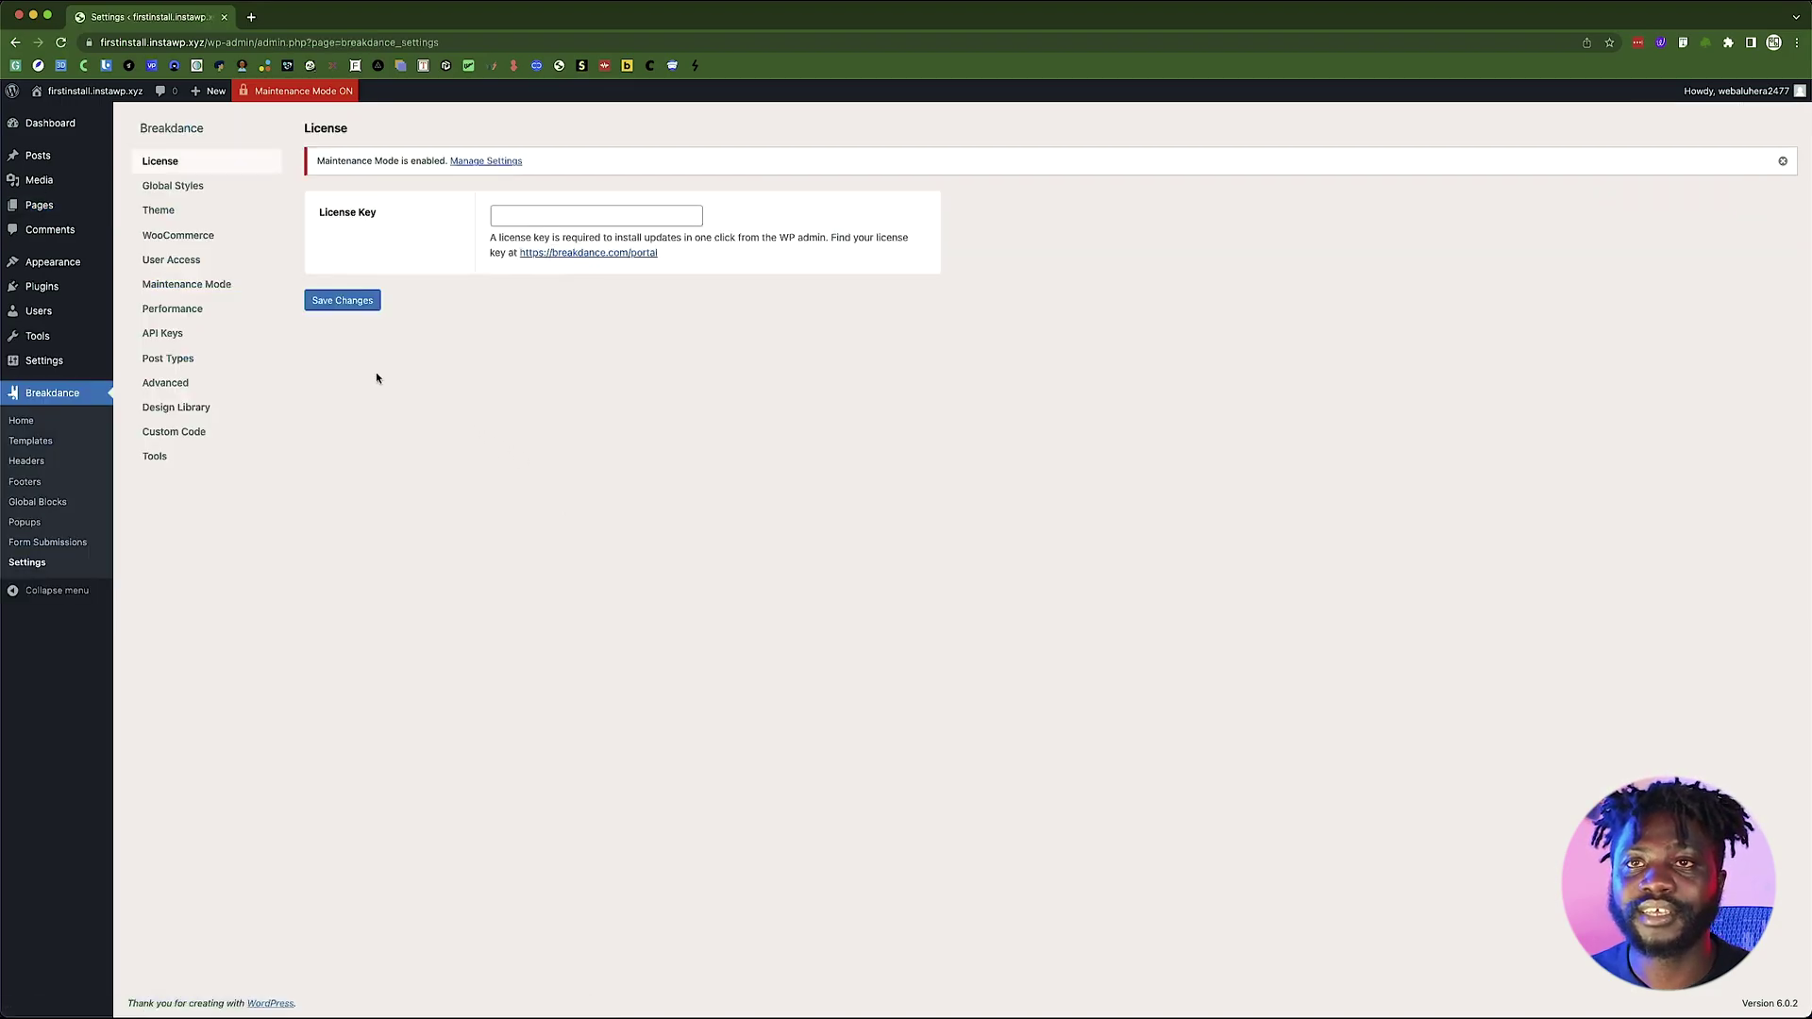
{"action": "left_click", "coordinate": [216, 284]}
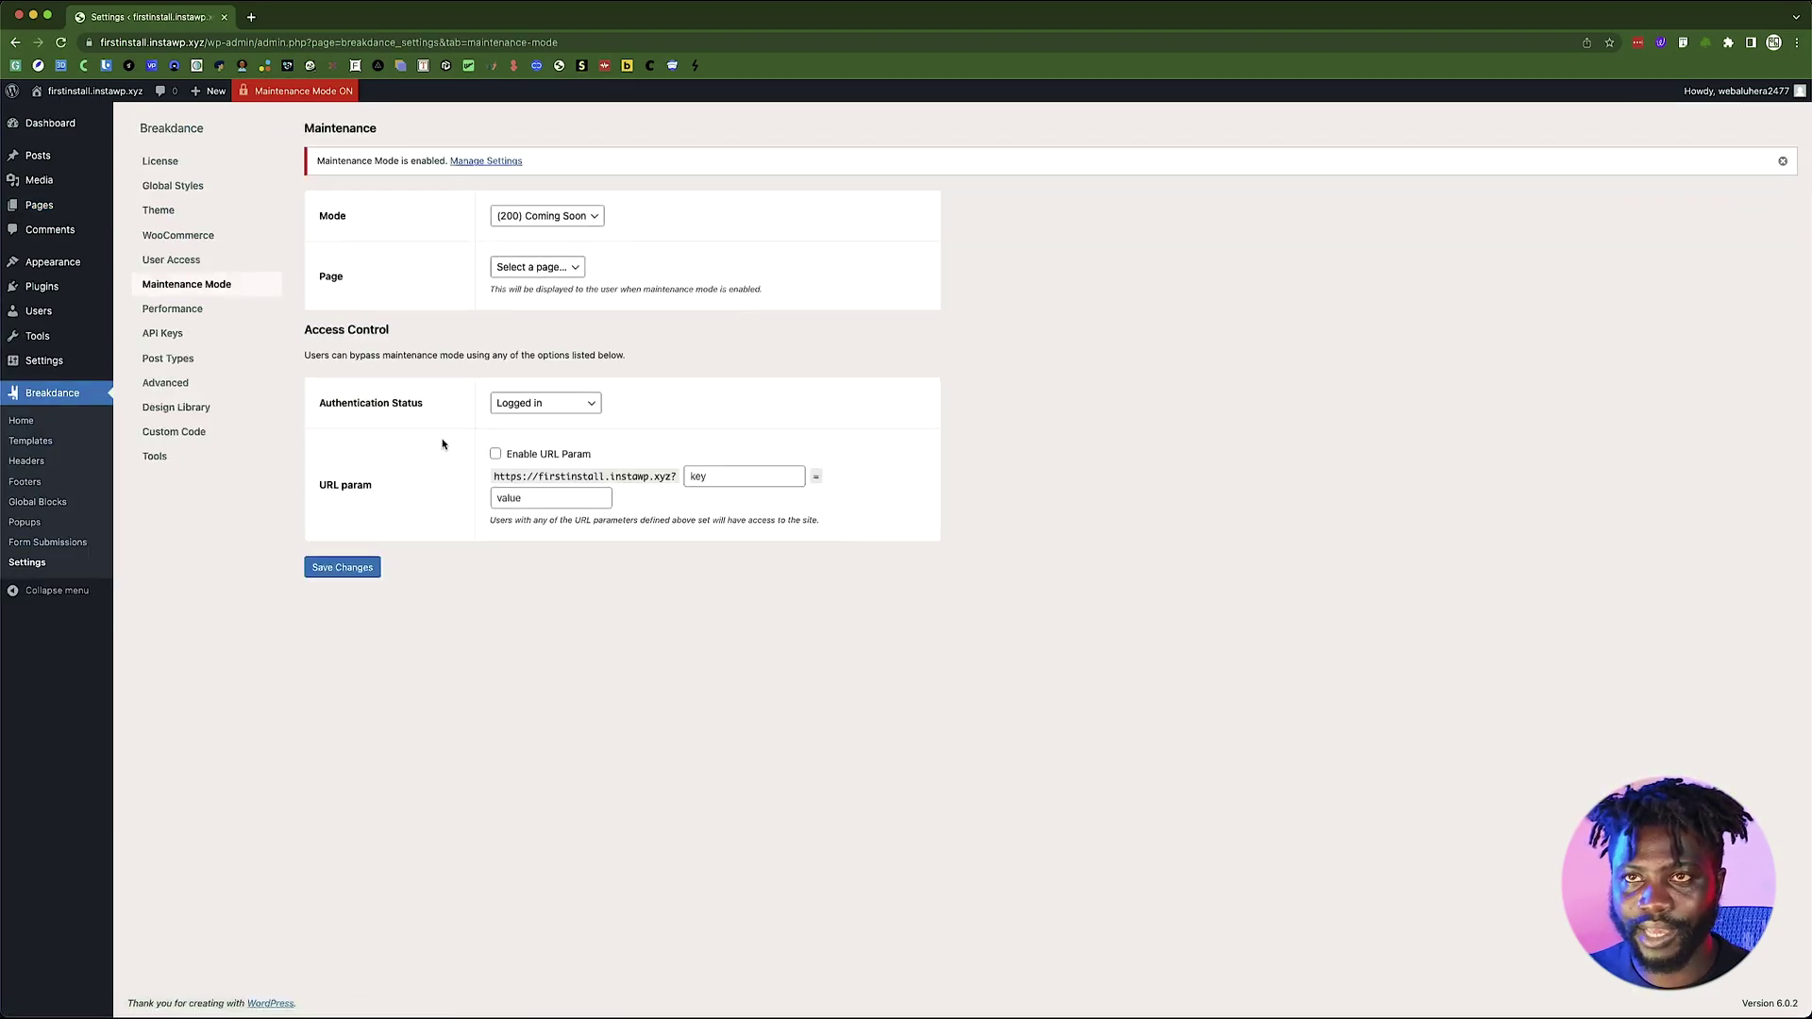
{"action": "left_click", "coordinate": [537, 269]}
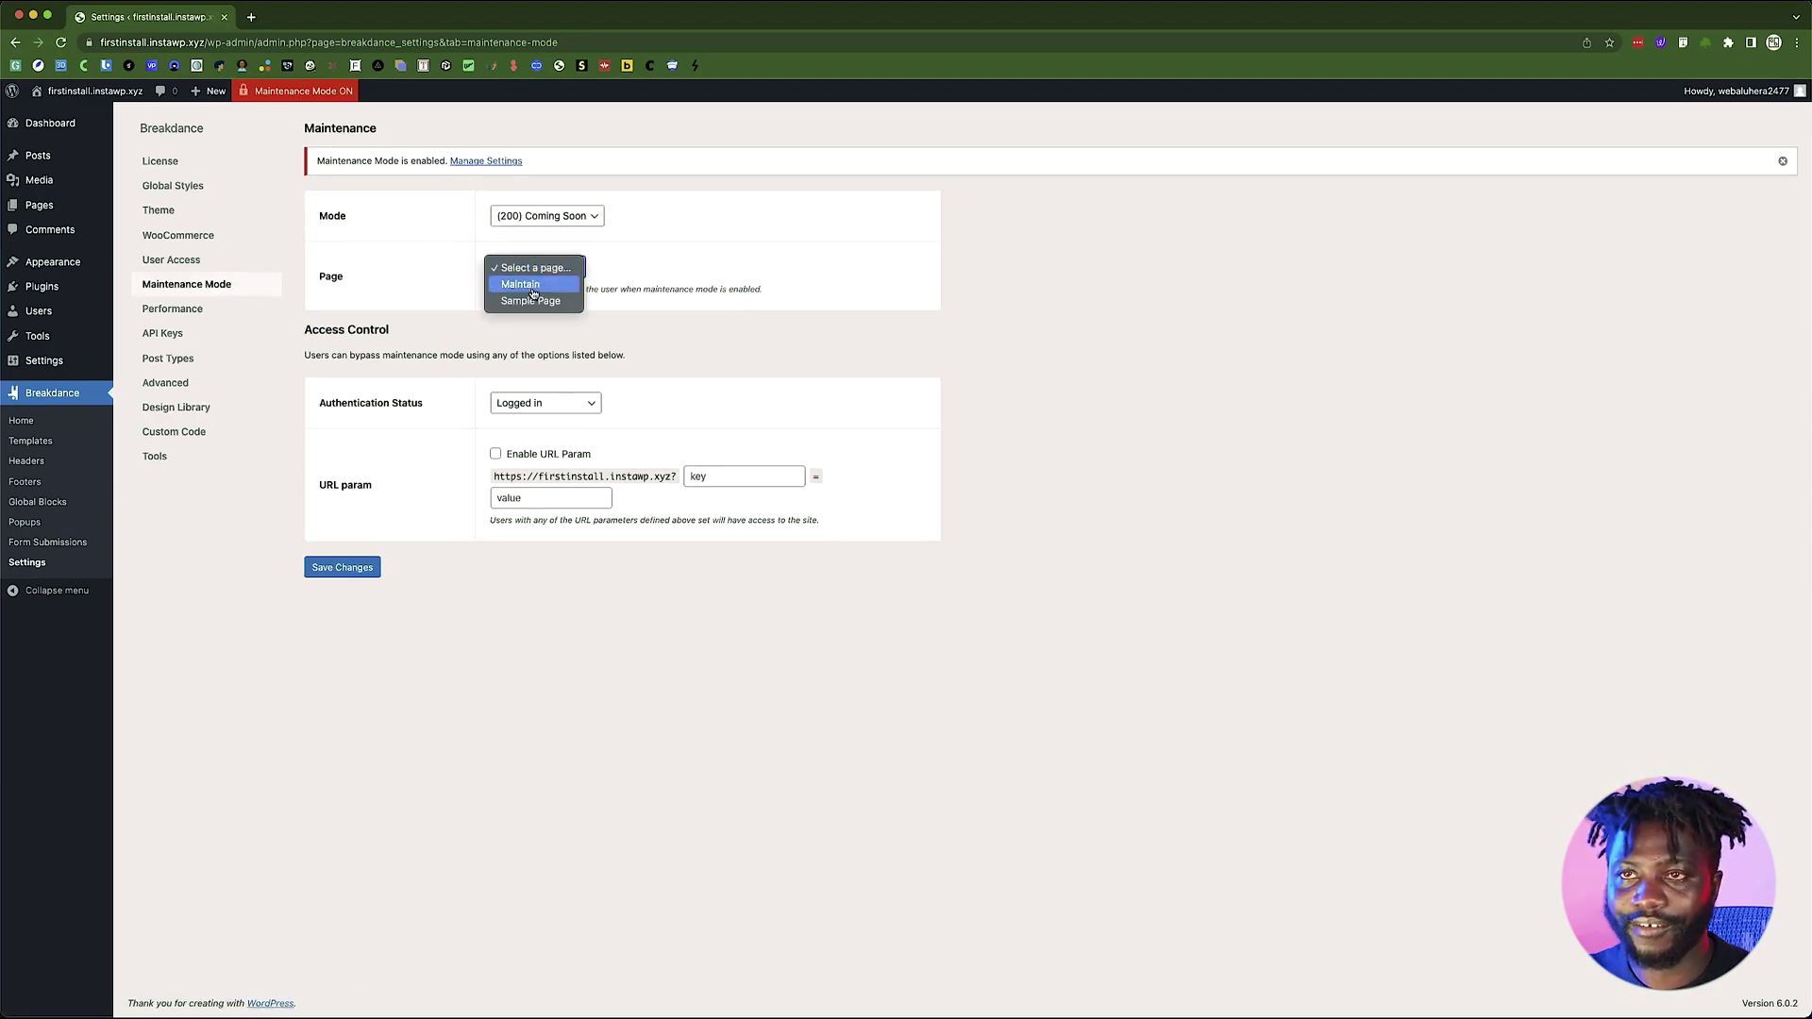
{"action": "left_click", "coordinate": [531, 286]}
{"action": "left_click", "coordinate": [345, 570]}
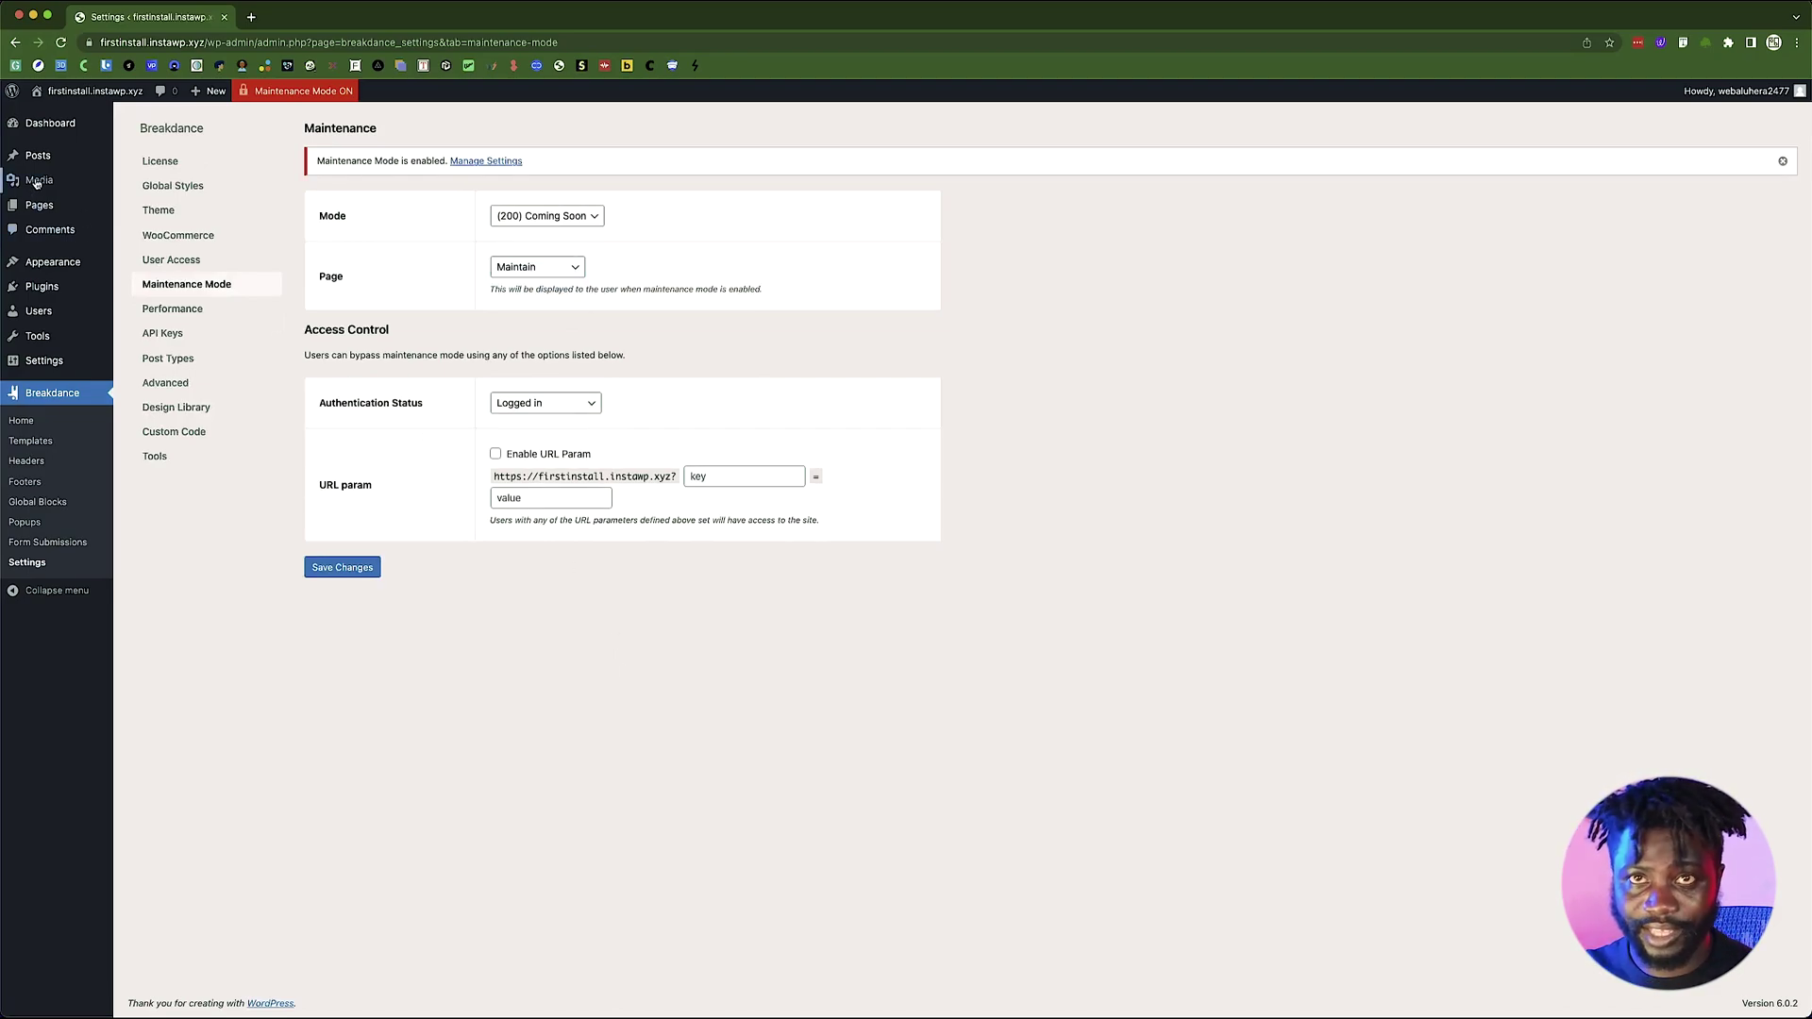
- Open the Maintain page from All Pages in the Breakdance builder
{"action": "mouse_move", "coordinate": [47, 212]}
{"action": "left_click", "coordinate": [143, 207]}
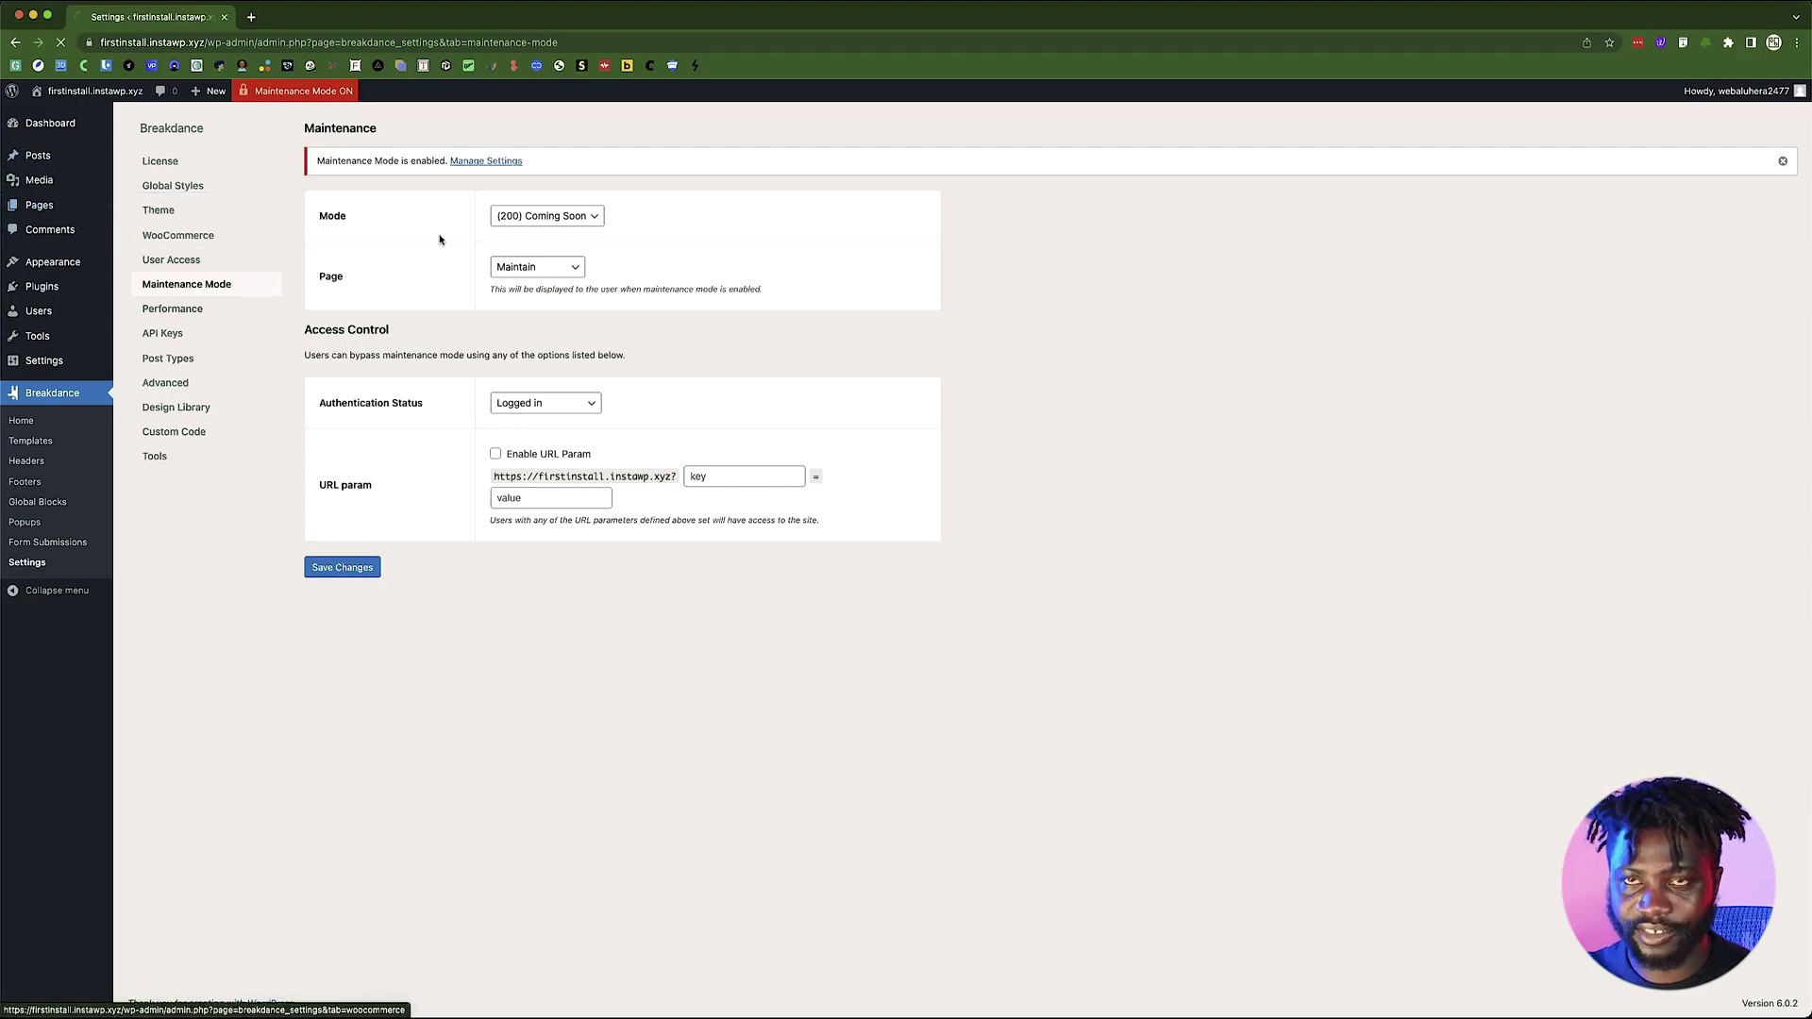
{"action": "left_click", "coordinate": [190, 280]}
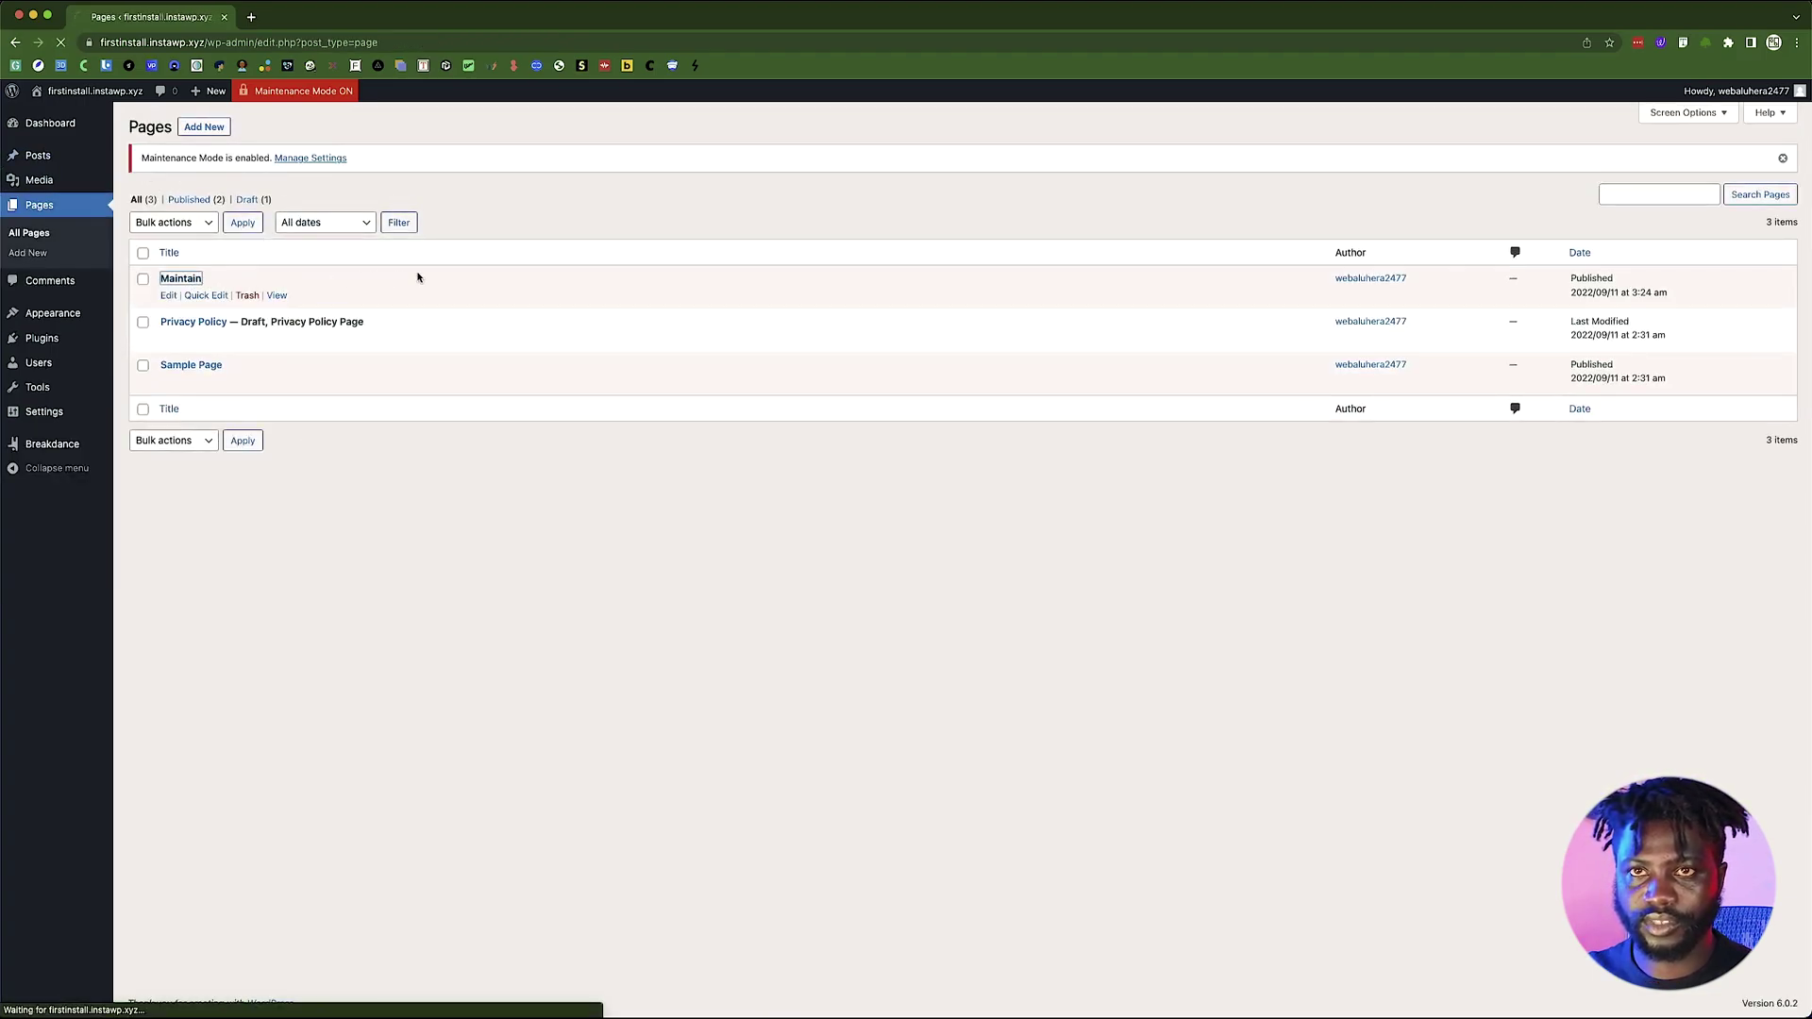
{"action": "left_click", "coordinate": [281, 100]}
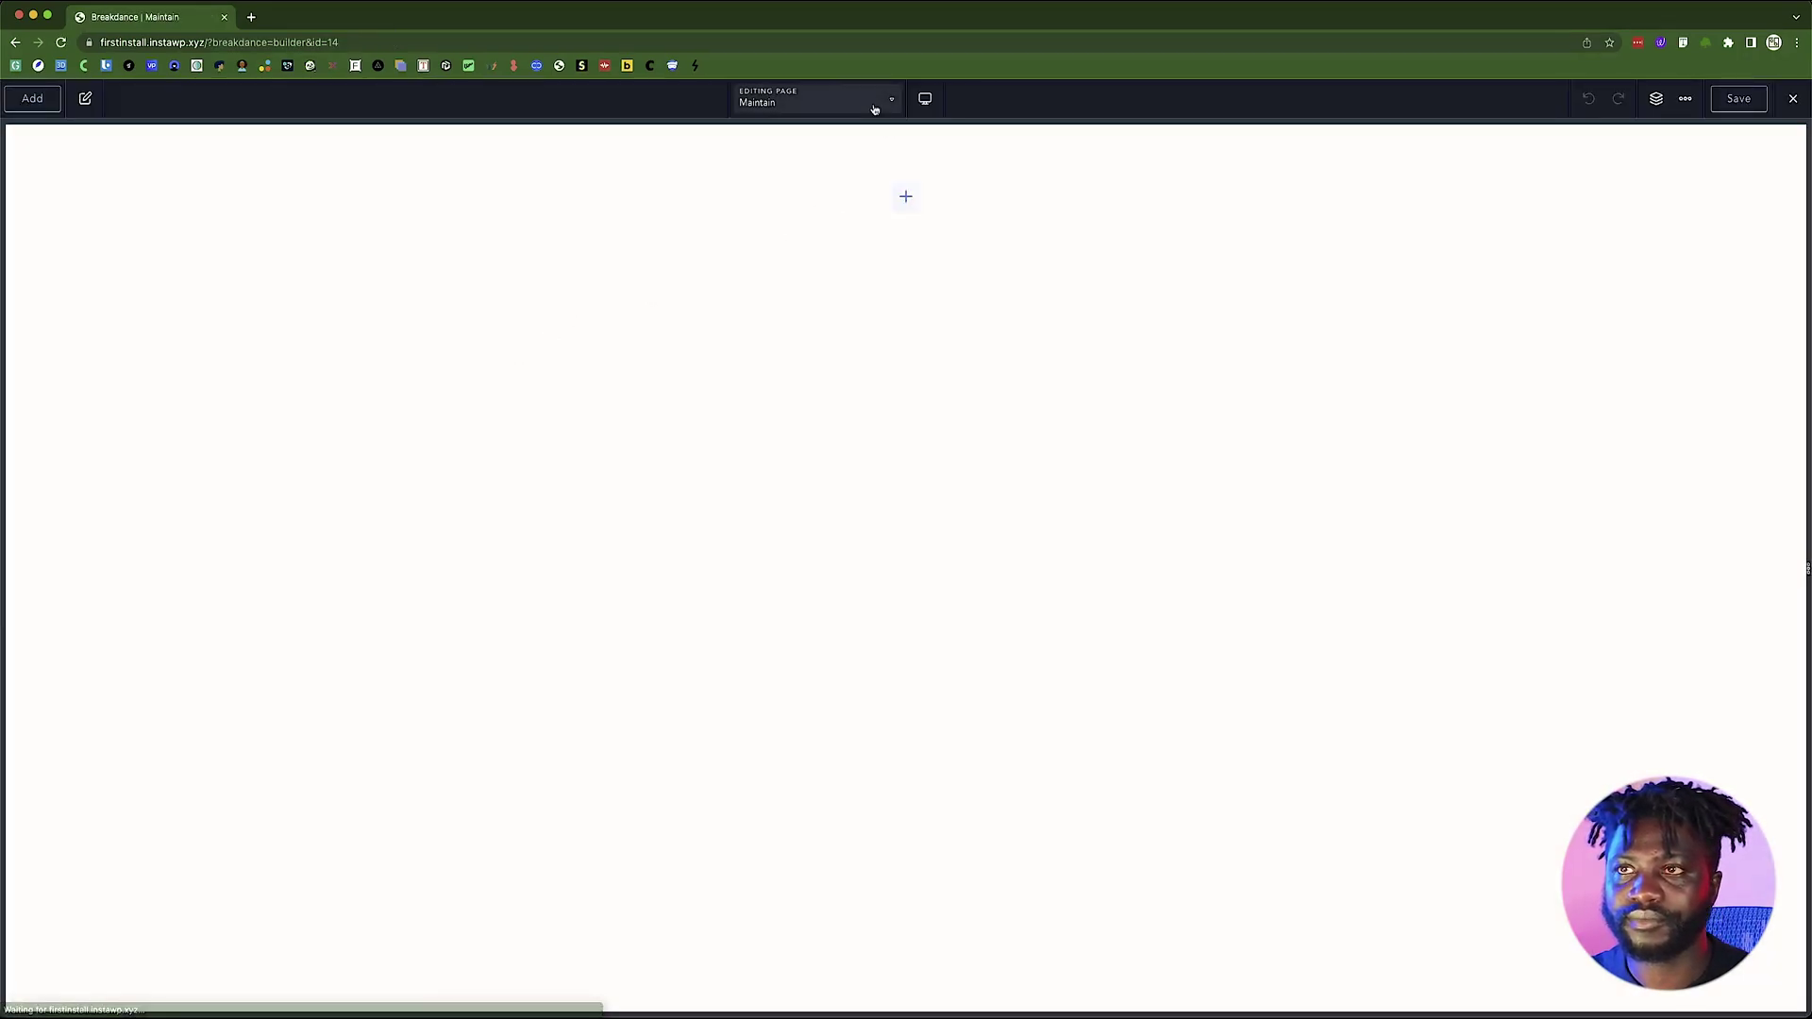
- Add a Section with Full width and Viewport height to the empty page
{"action": "left_click", "coordinate": [903, 202]}
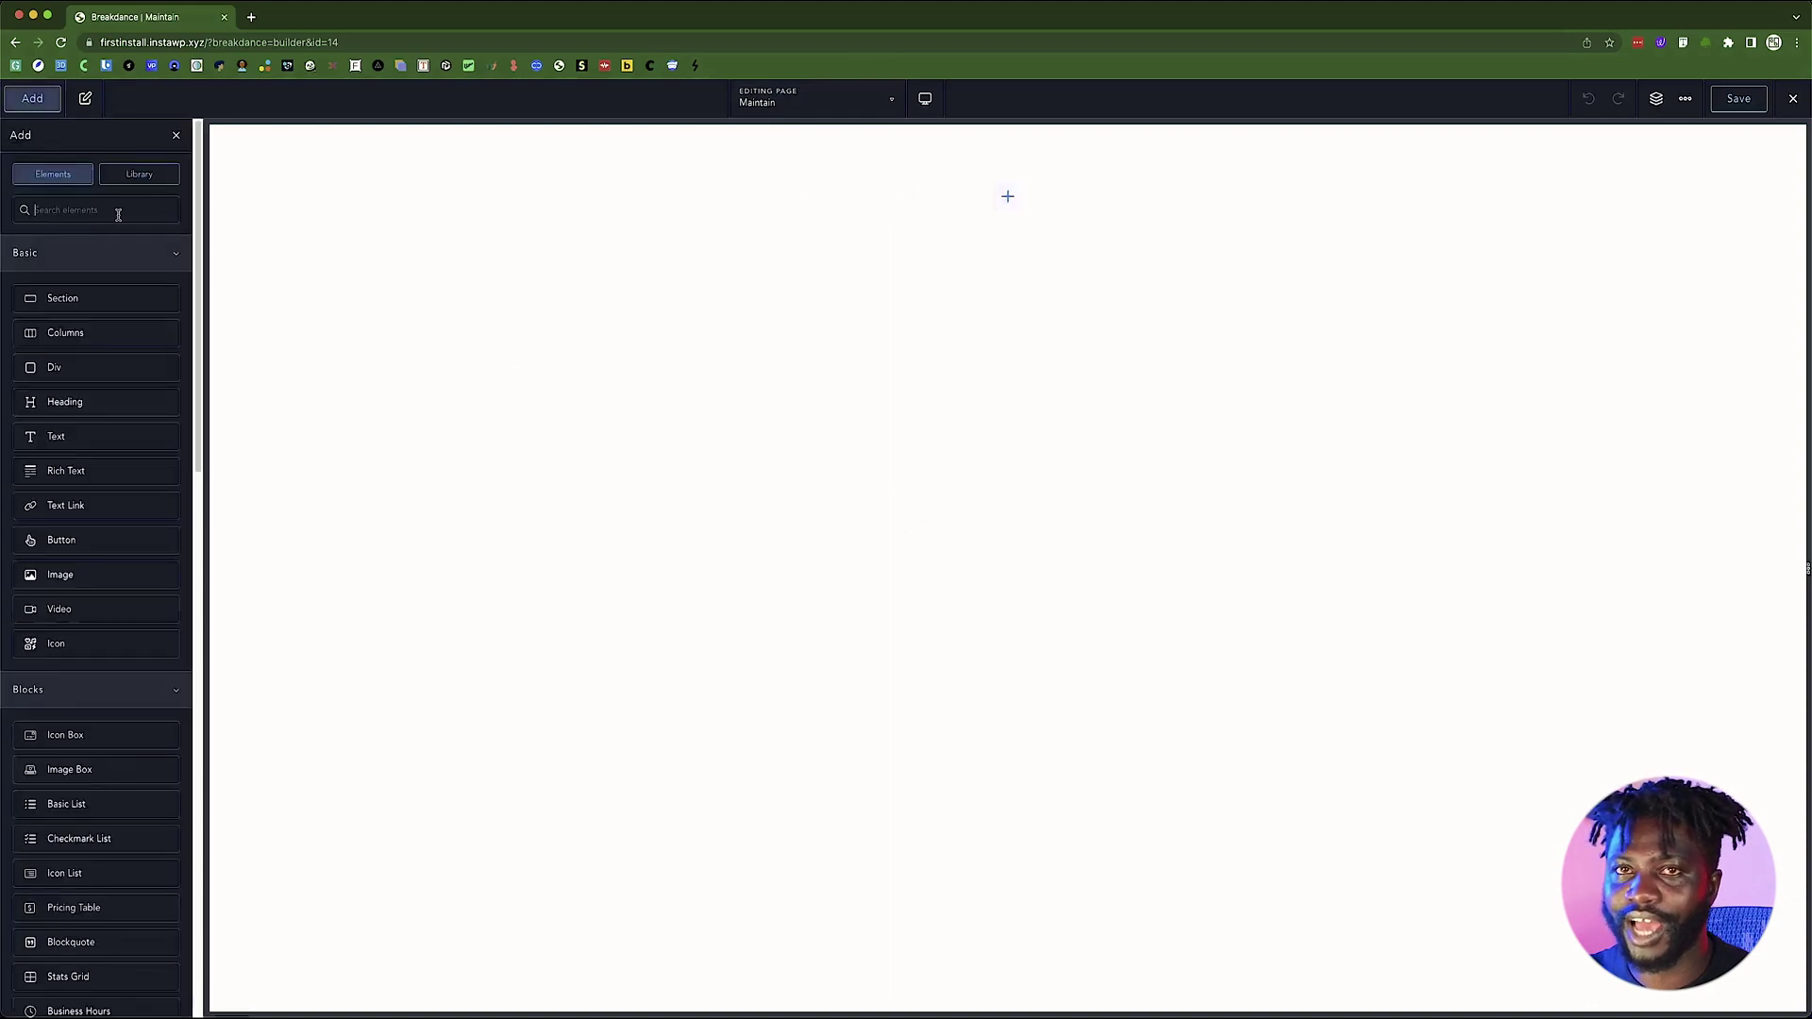
{"action": "left_click", "coordinate": [104, 301]}
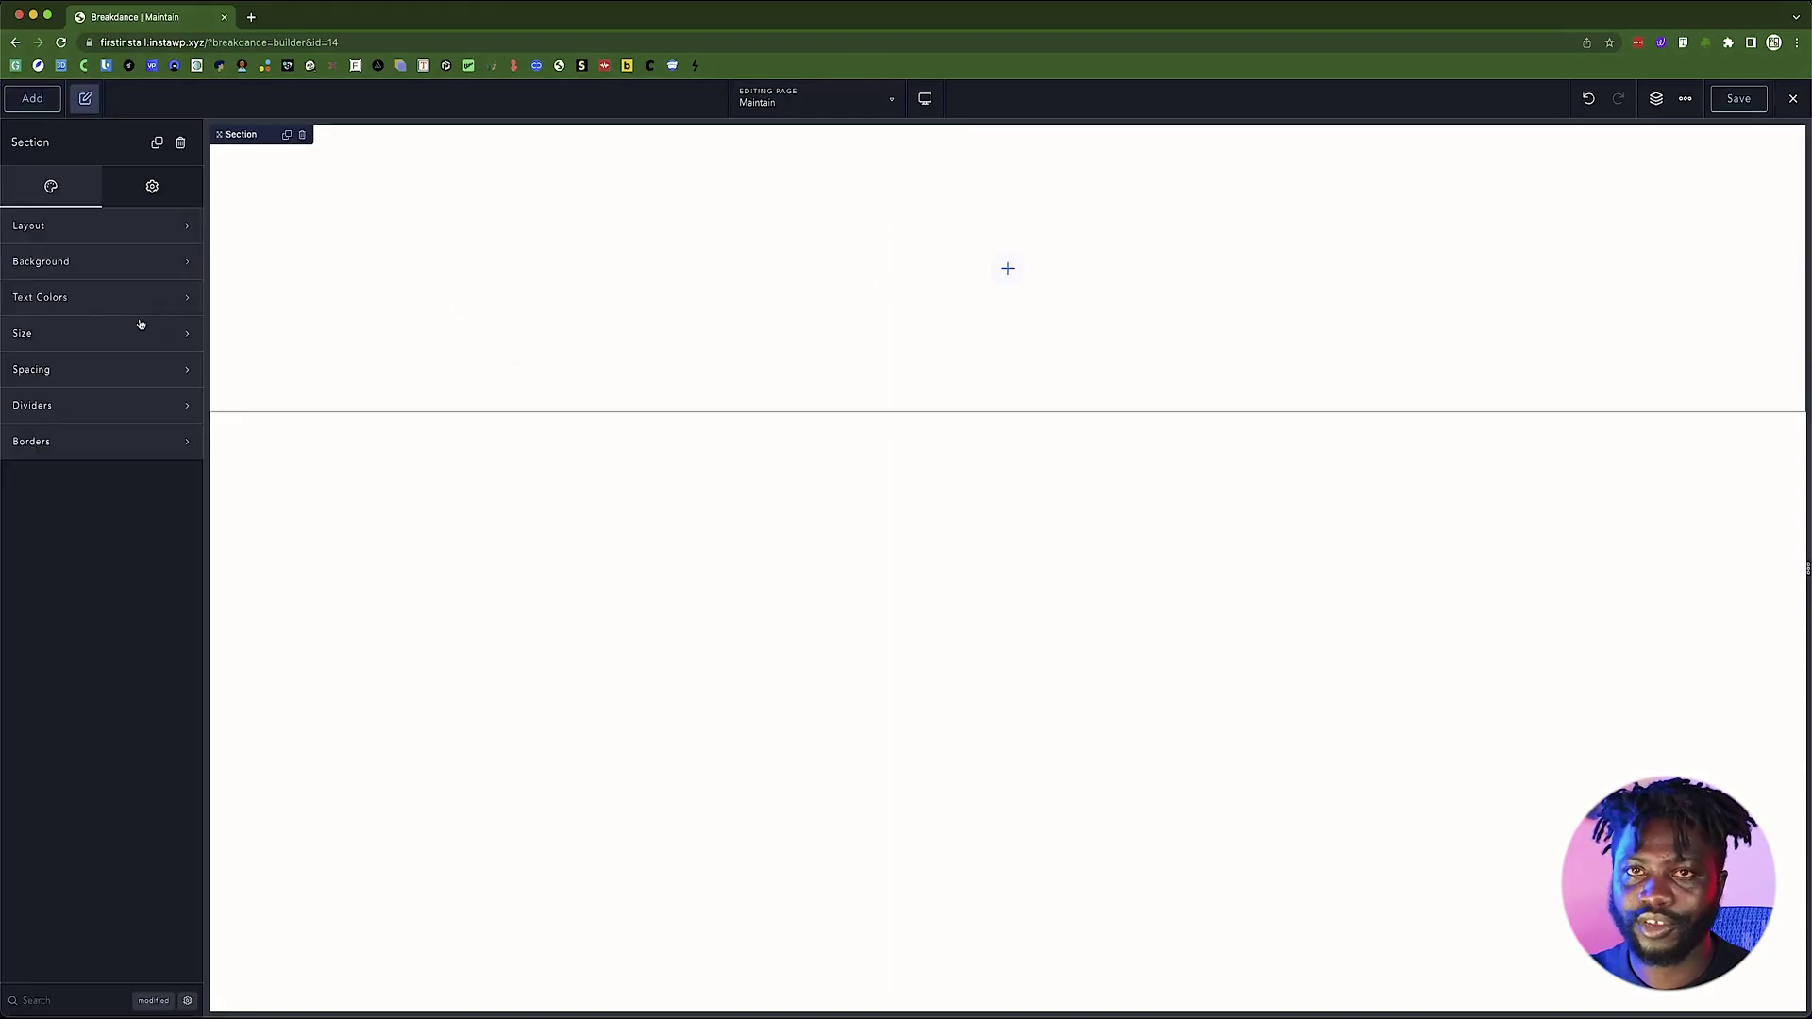
{"action": "left_click", "coordinate": [52, 333]}
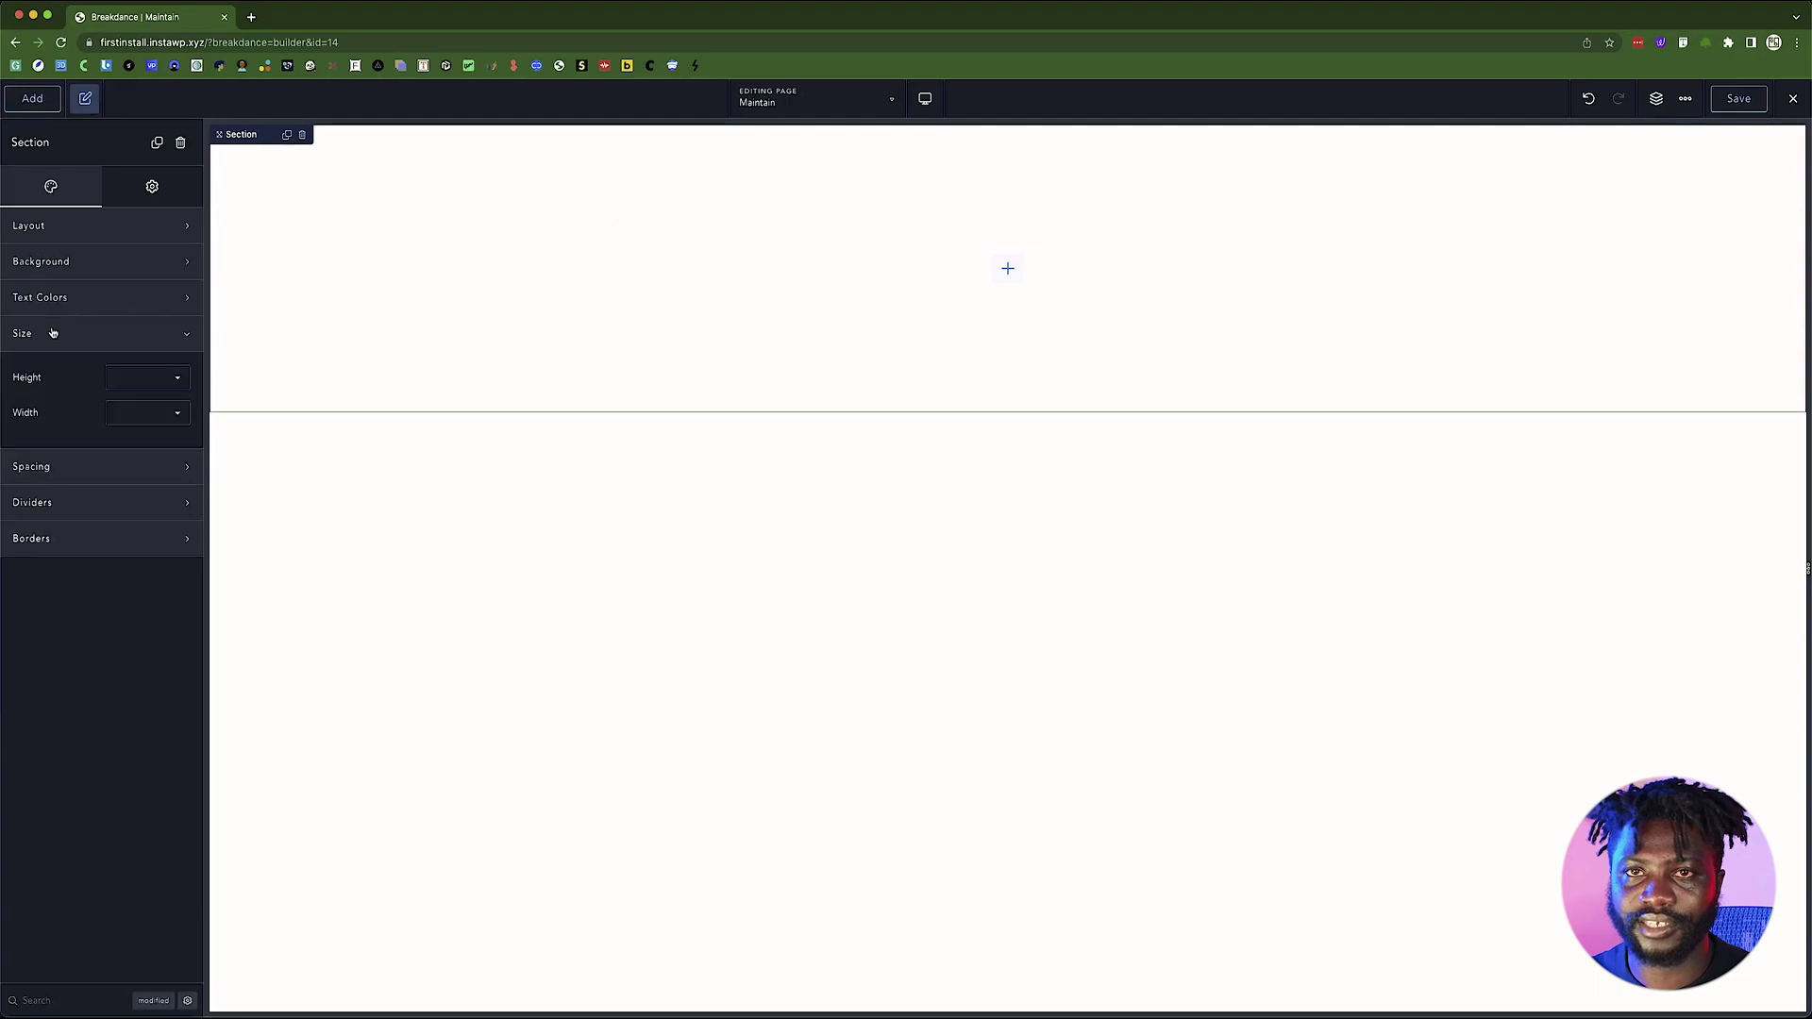
{"action": "left_click", "coordinate": [139, 421]}
{"action": "left_click", "coordinate": [128, 449]}
{"action": "left_click", "coordinate": [147, 377]}
{"action": "left_click", "coordinate": [136, 416]}
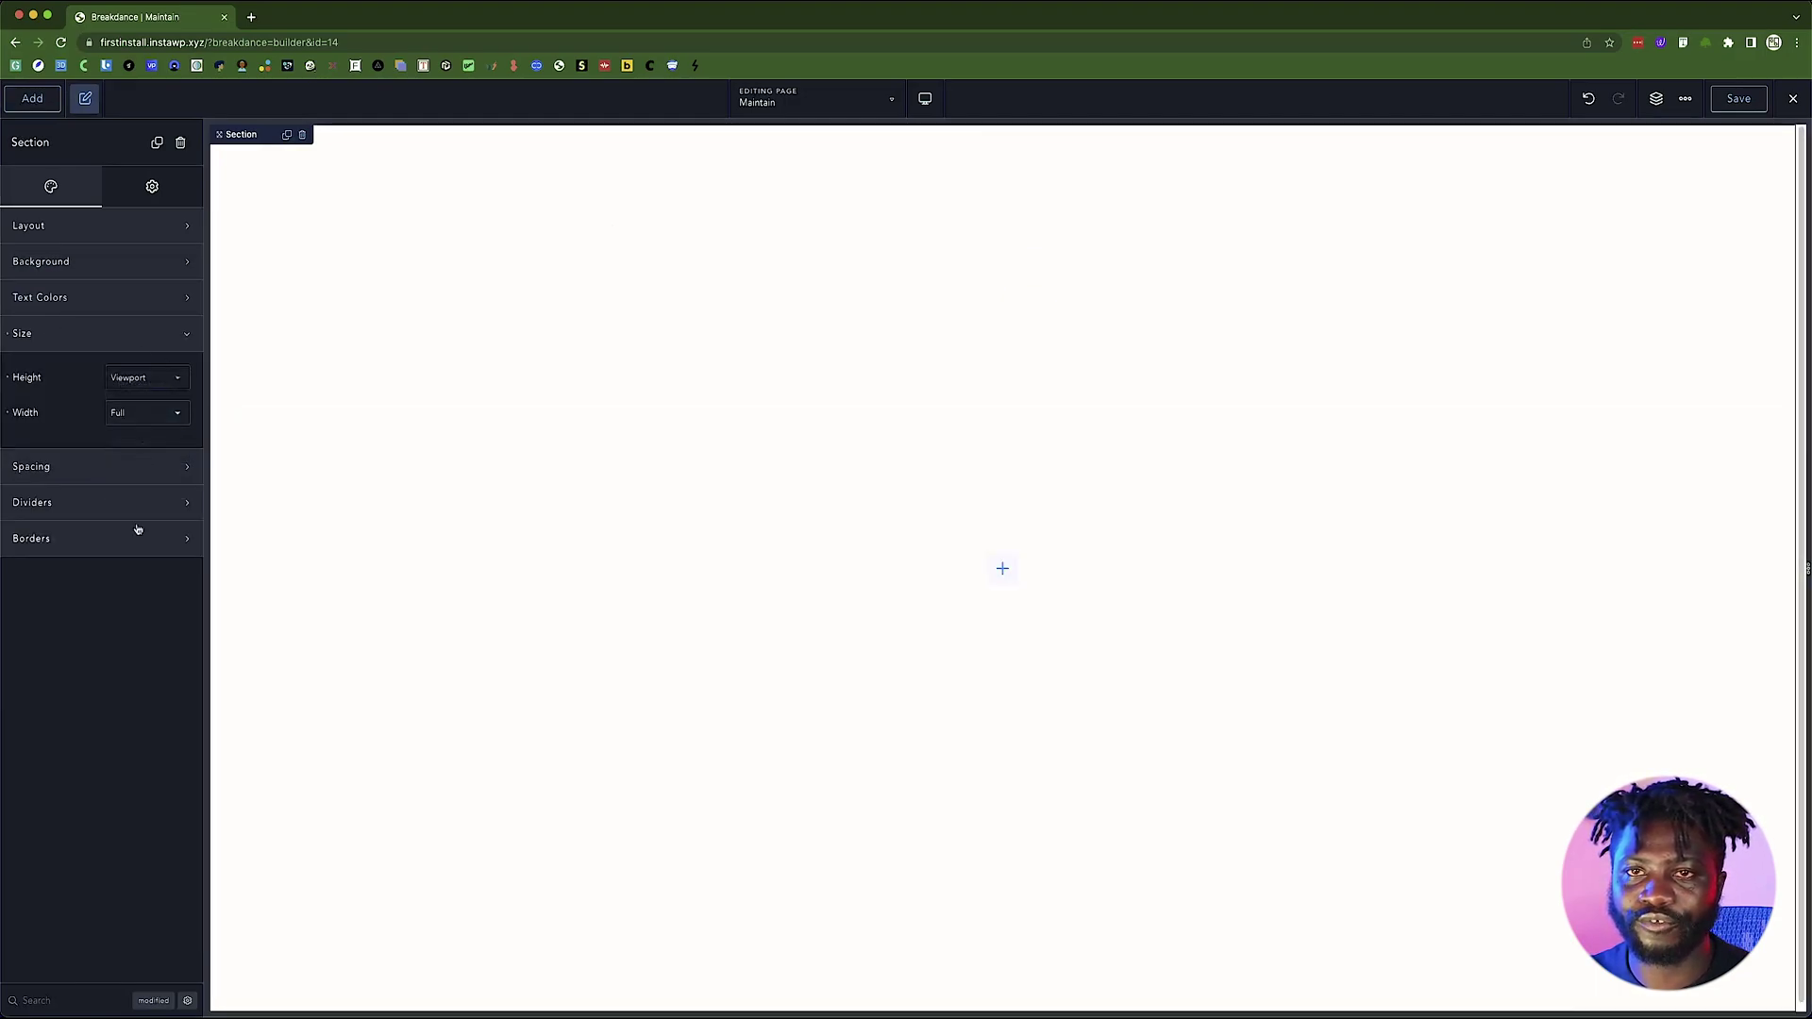
- Add a Heading inside the section reading 'Coming Soon'
{"action": "left_click", "coordinate": [1002, 568]}
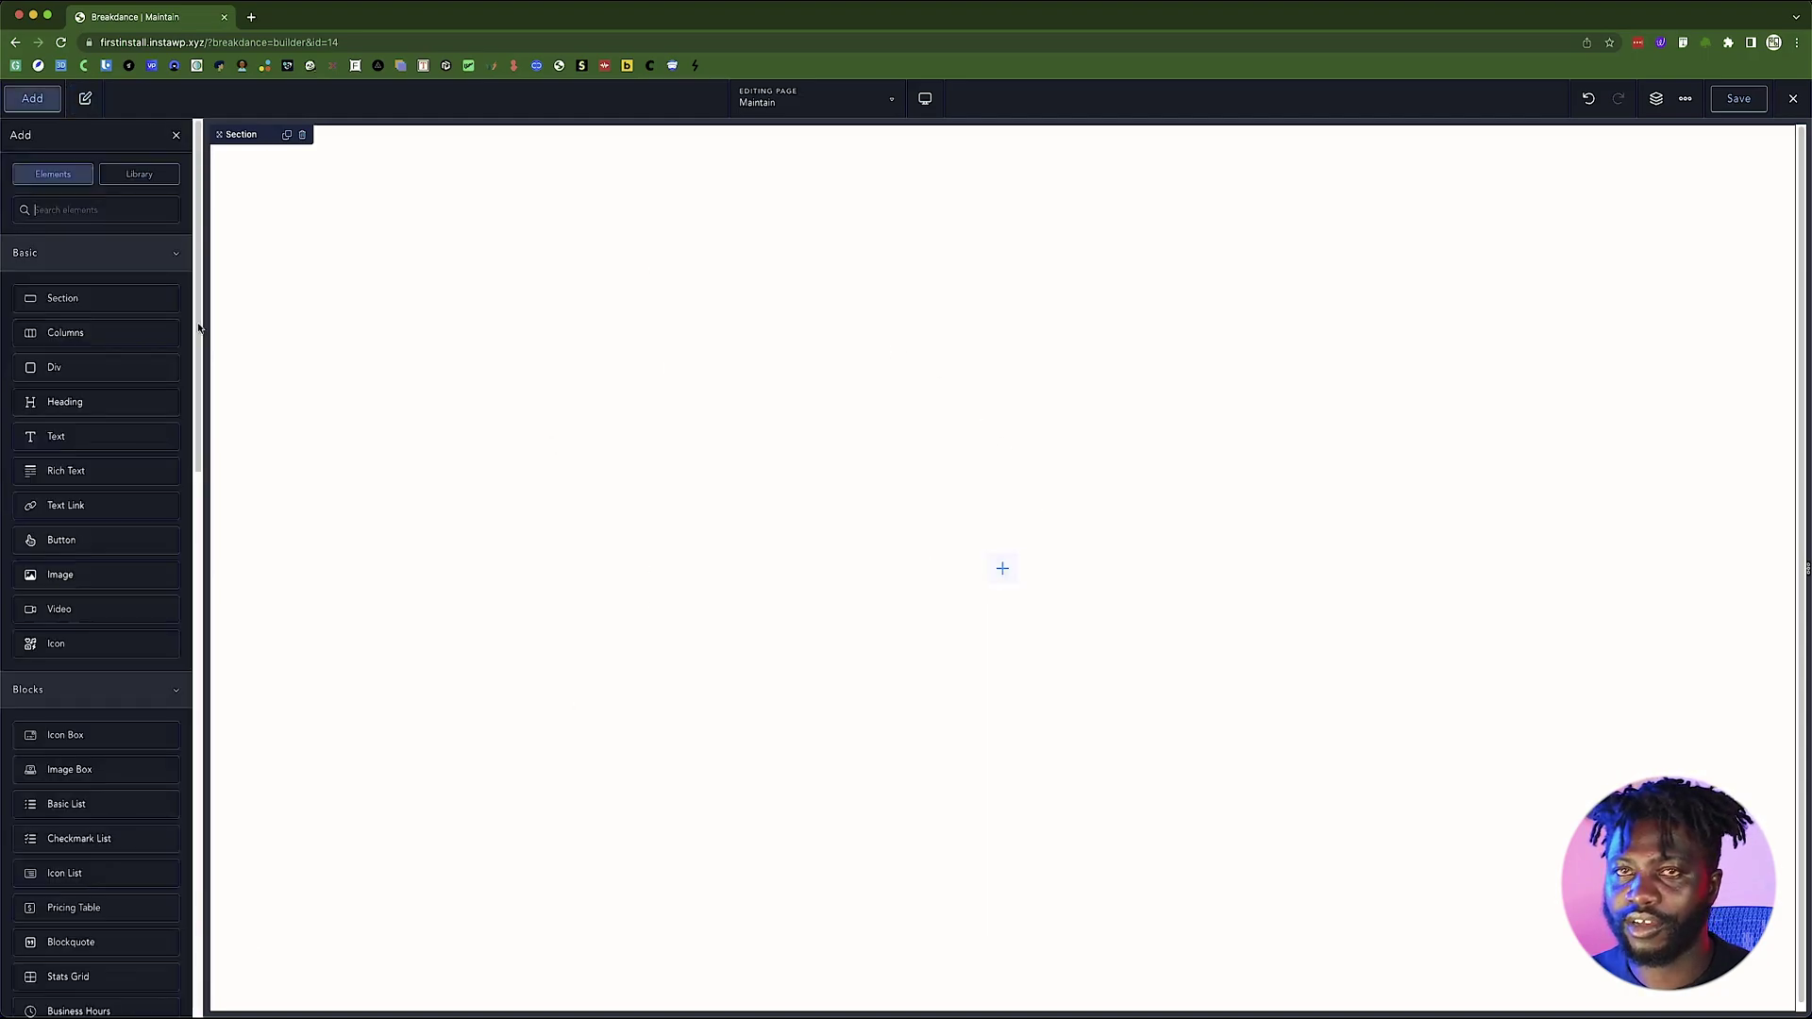
{"action": "left_click", "coordinate": [67, 403]}
{"action": "triple_click", "coordinate": [35, 243]}
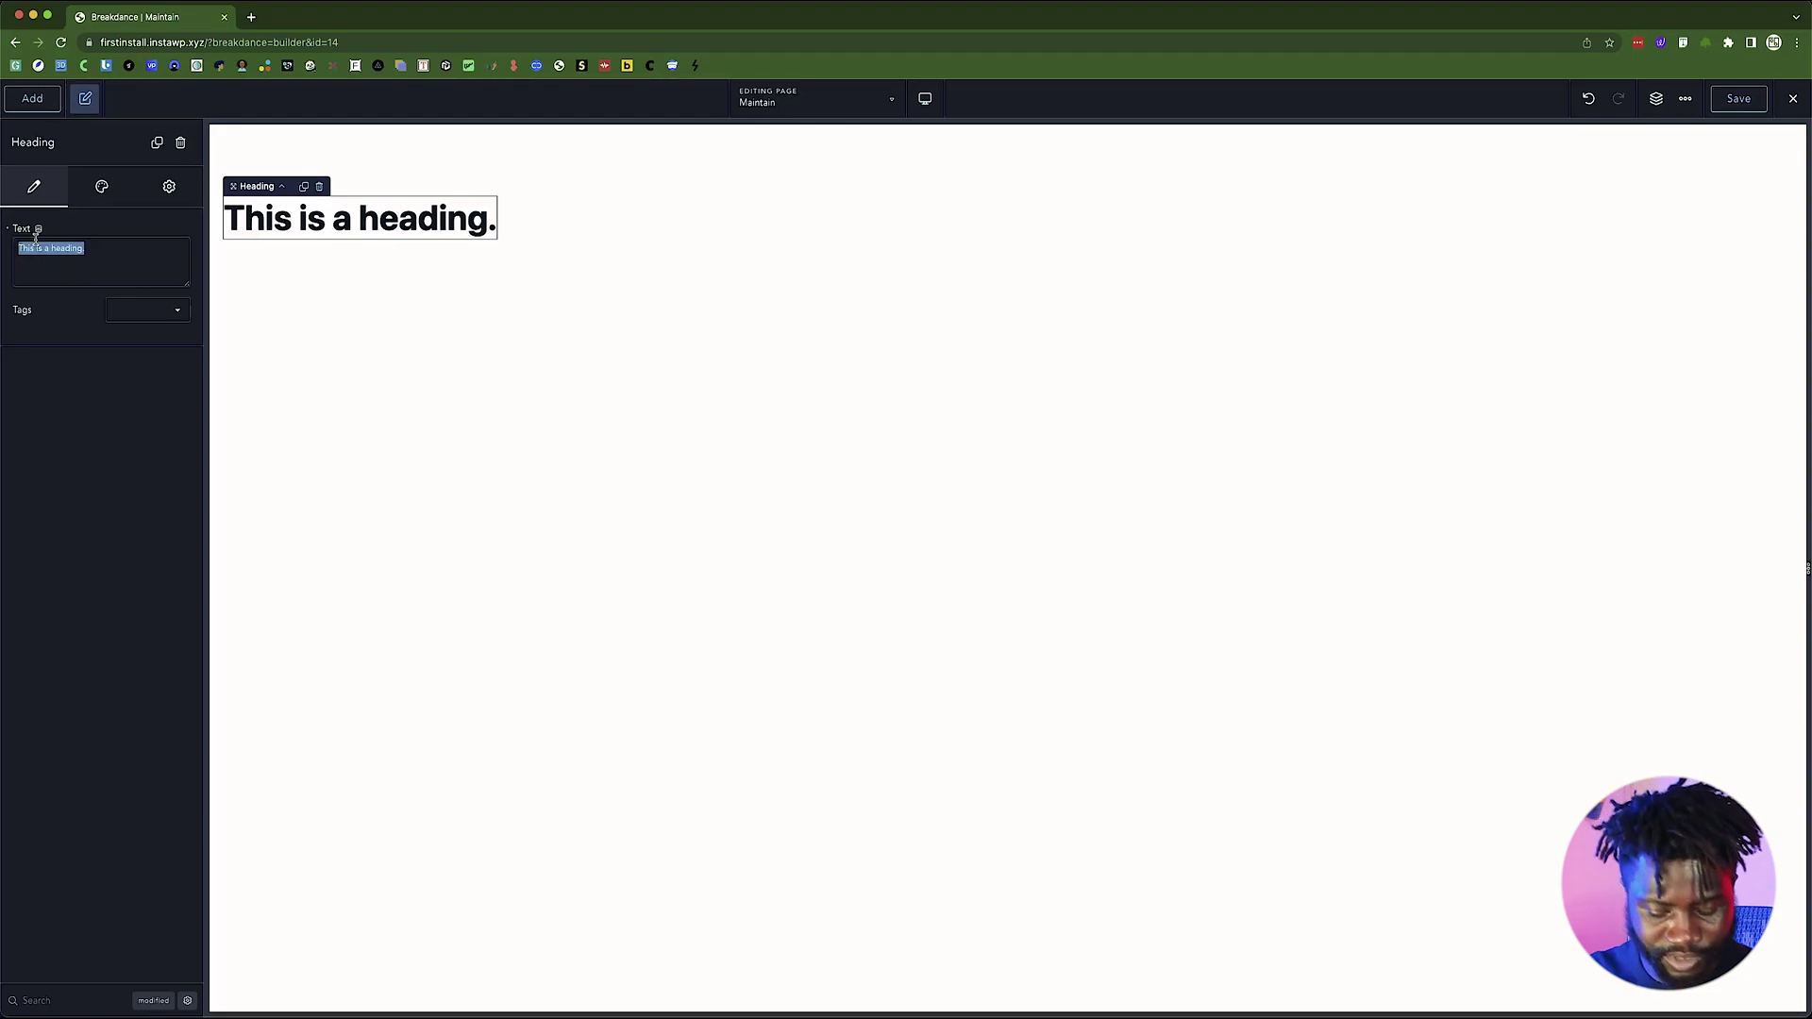
{"action": "type", "text": "Coming "}
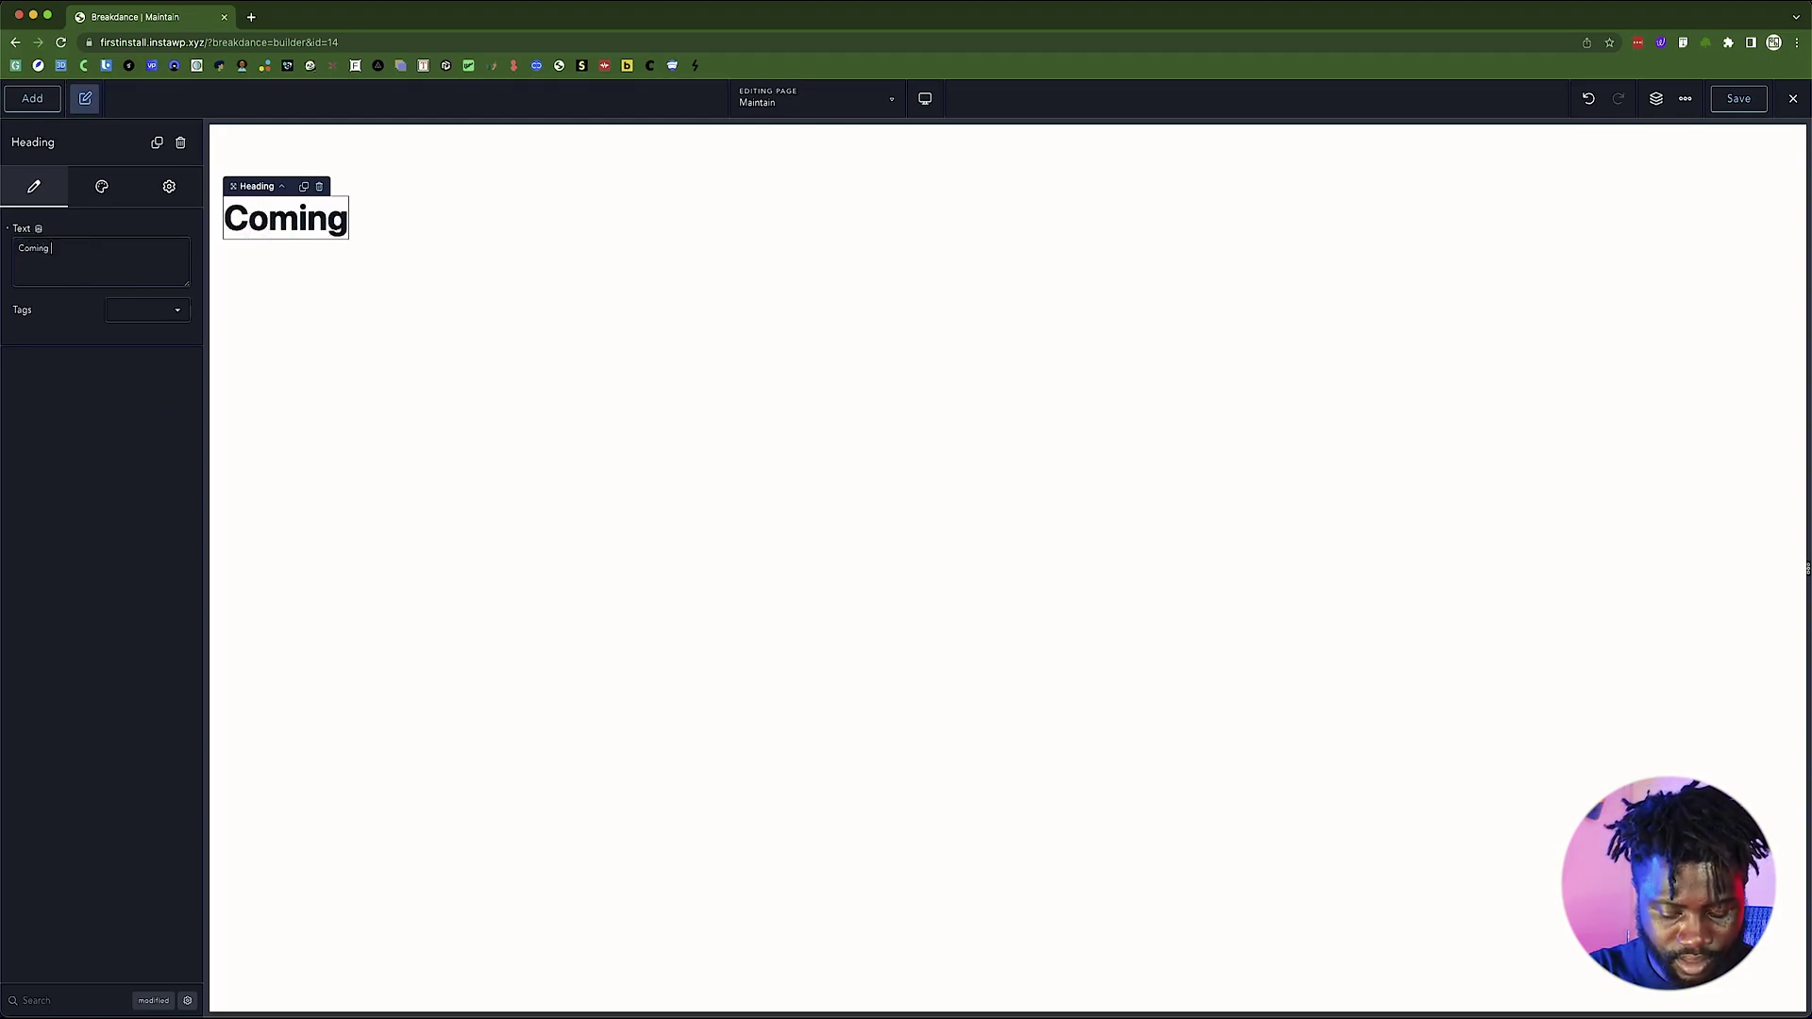
{"action": "type", "text": "Soon"}
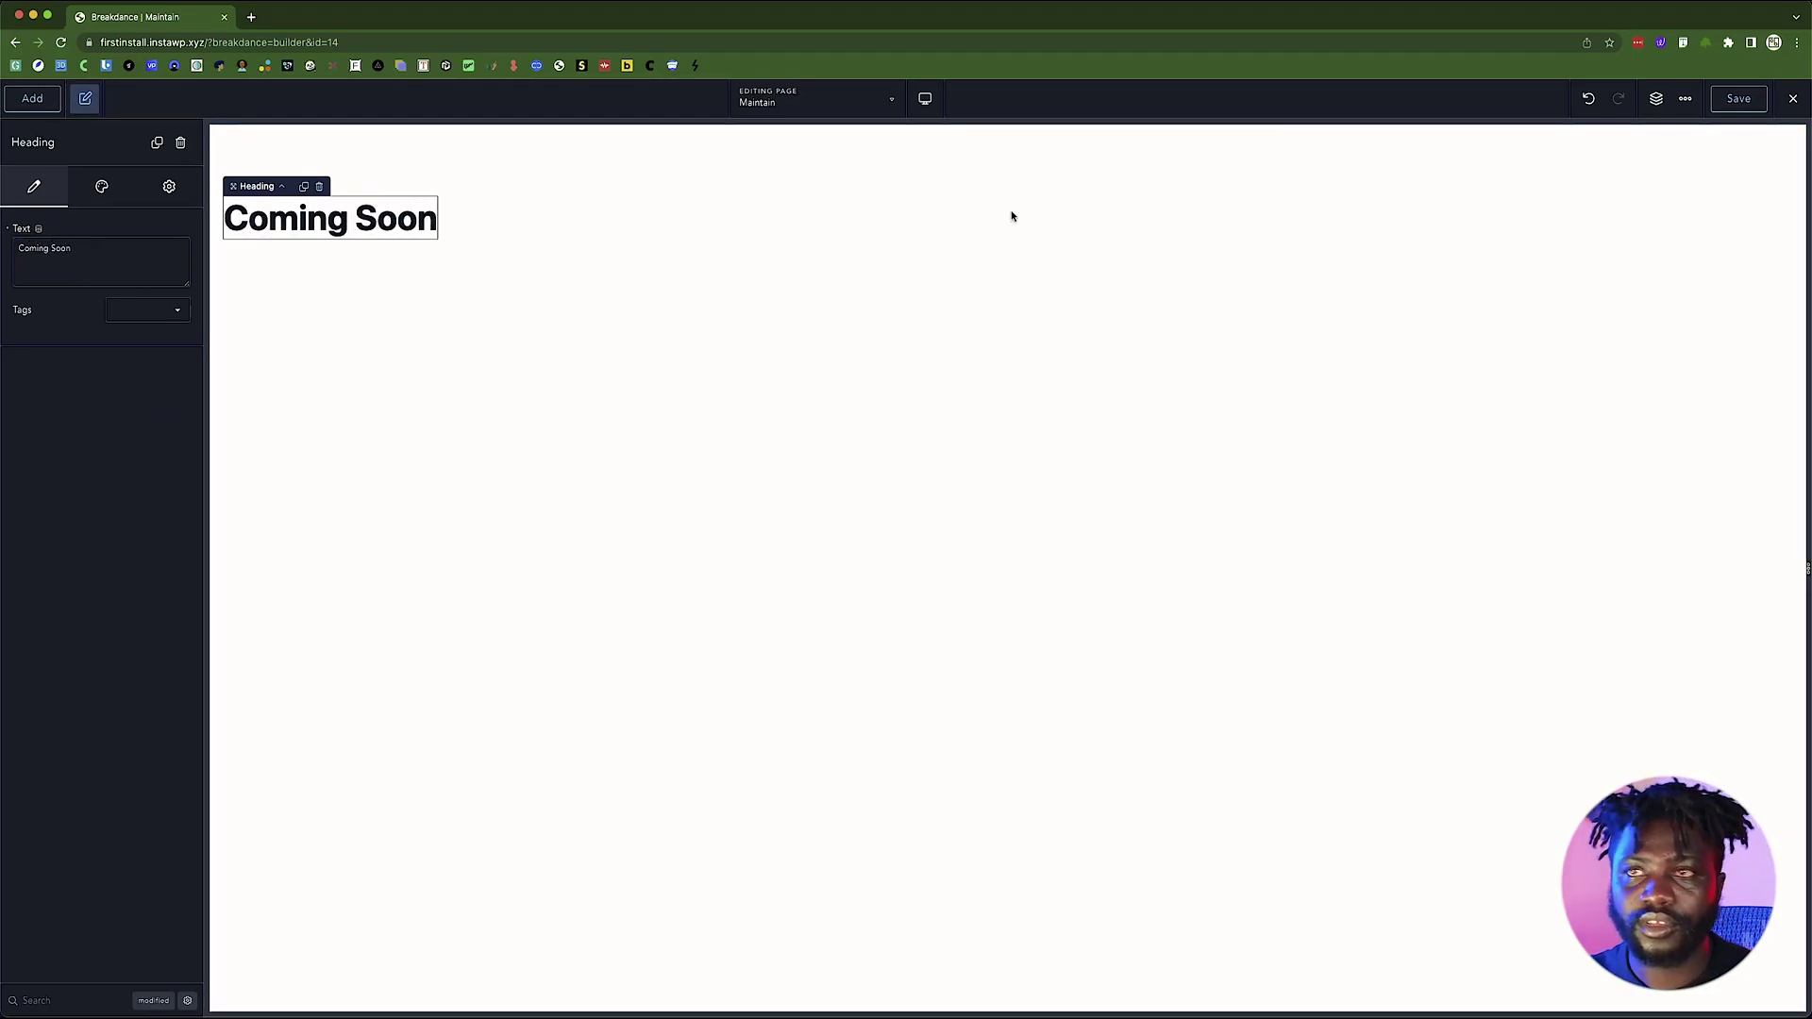
- Centre the section's content both horizontally and vertically
{"action": "left_click", "coordinate": [878, 179]}
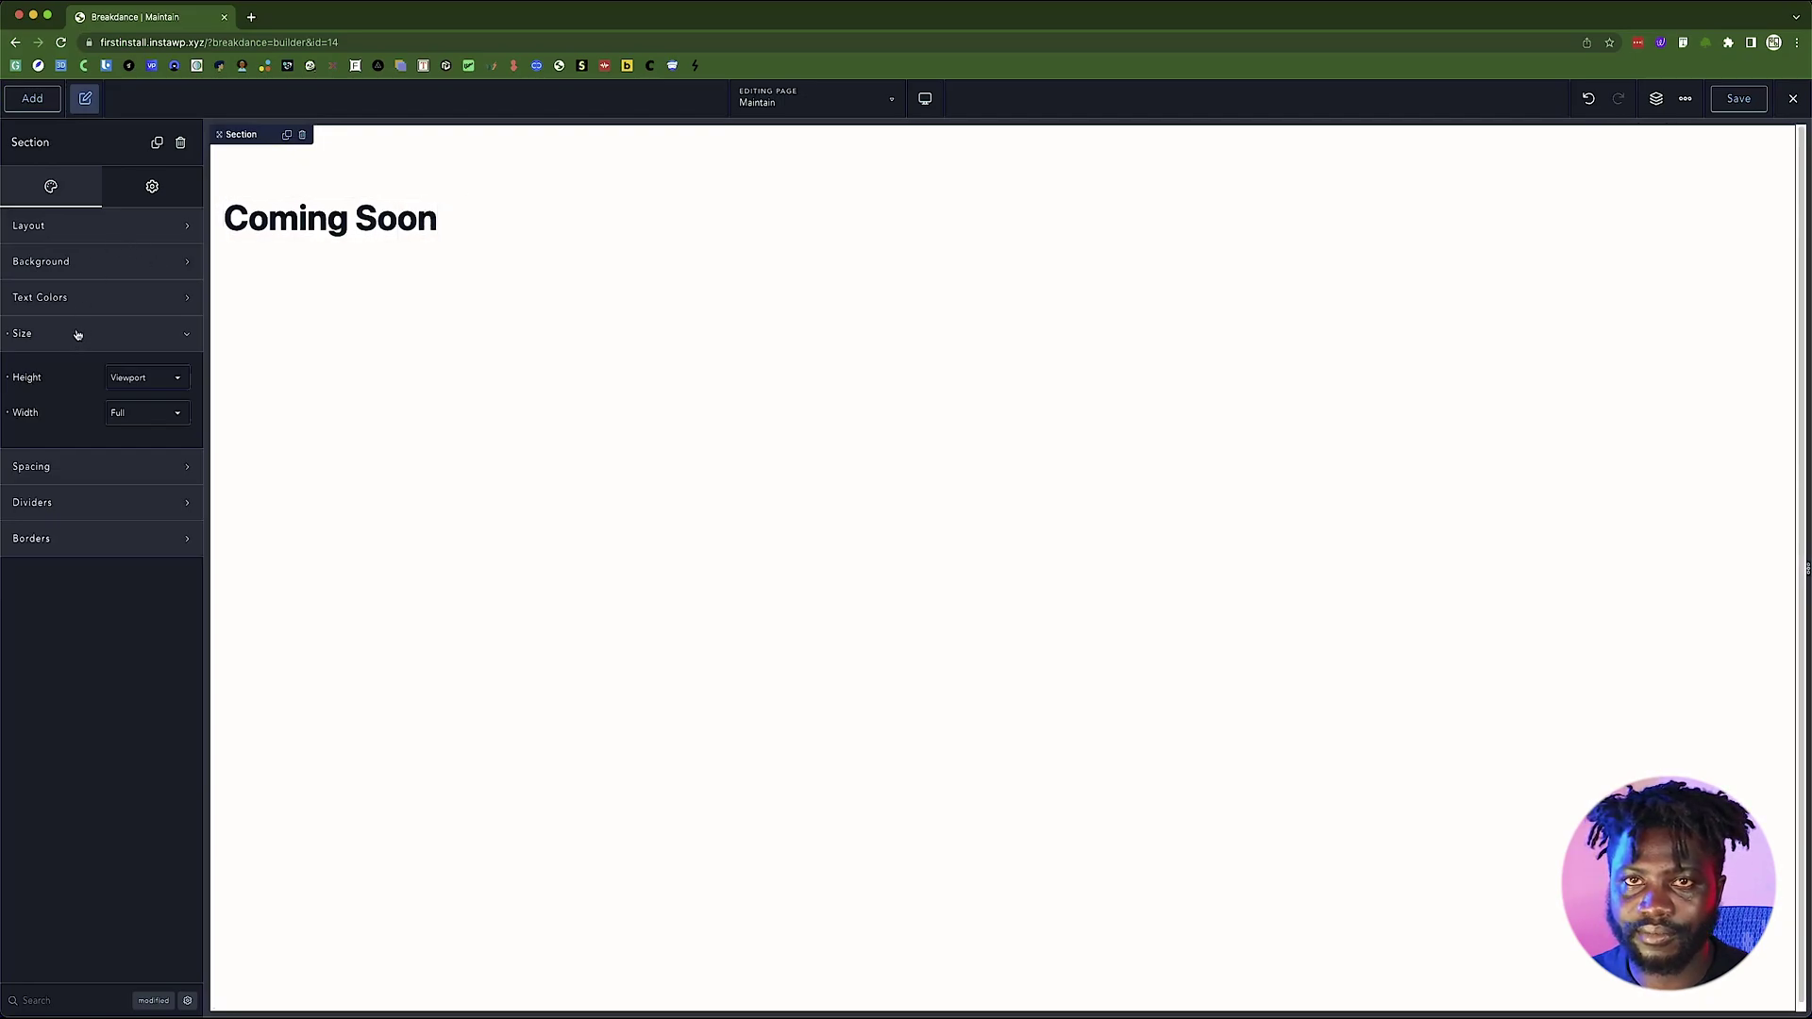
{"action": "left_click", "coordinate": [85, 235]}
{"action": "left_click", "coordinate": [157, 269]}
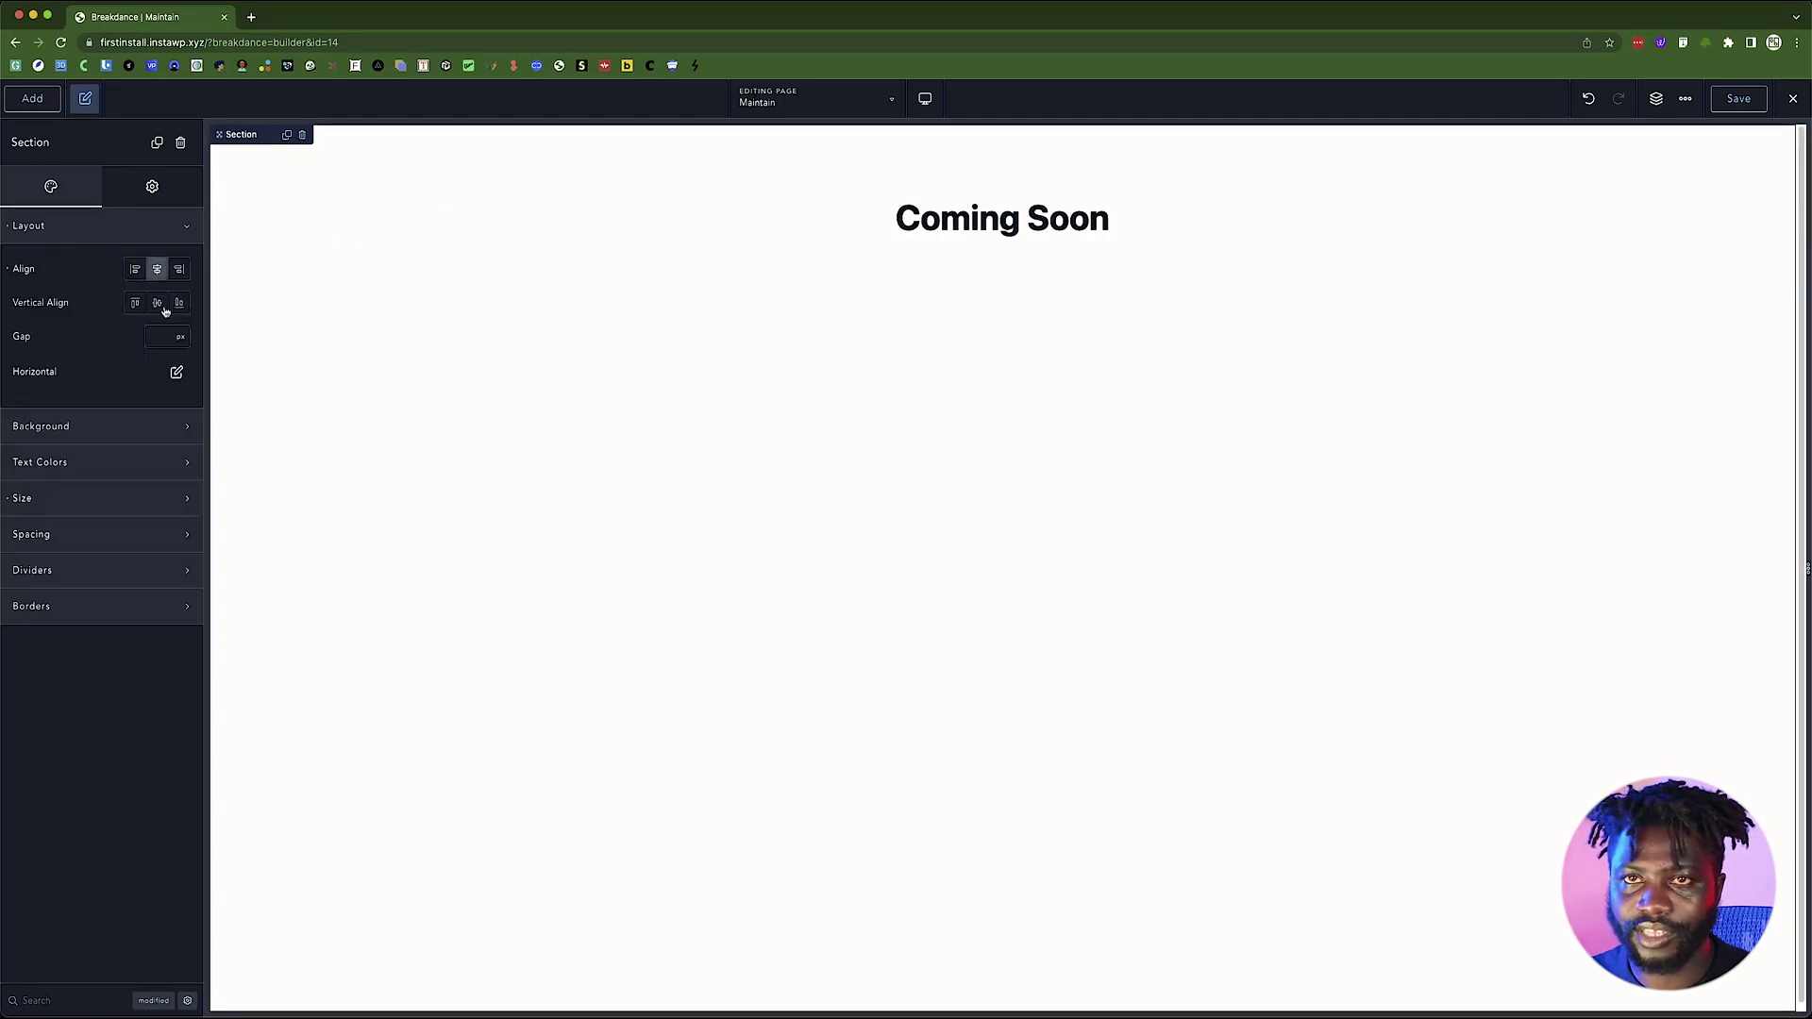
{"action": "left_click", "coordinate": [157, 302]}
{"action": "left_click", "coordinate": [54, 236]}
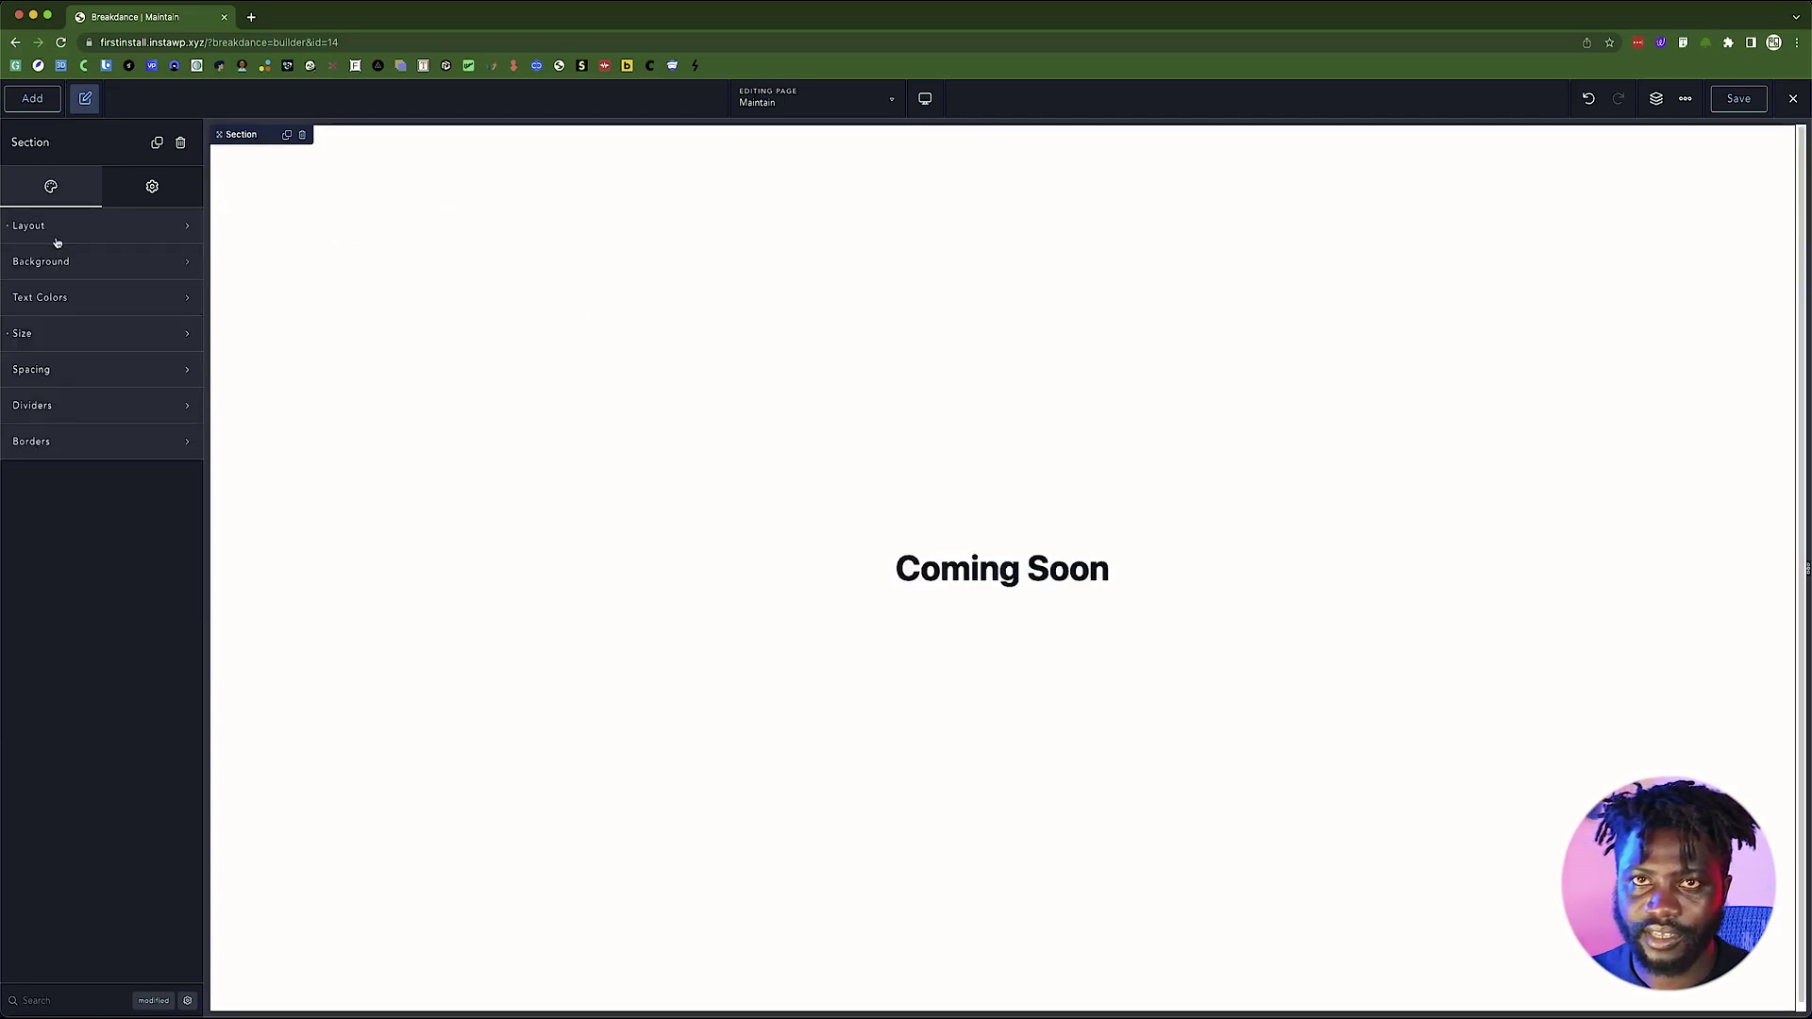
{"action": "left_click", "coordinate": [974, 570]}
{"action": "left_click", "coordinate": [102, 186]}
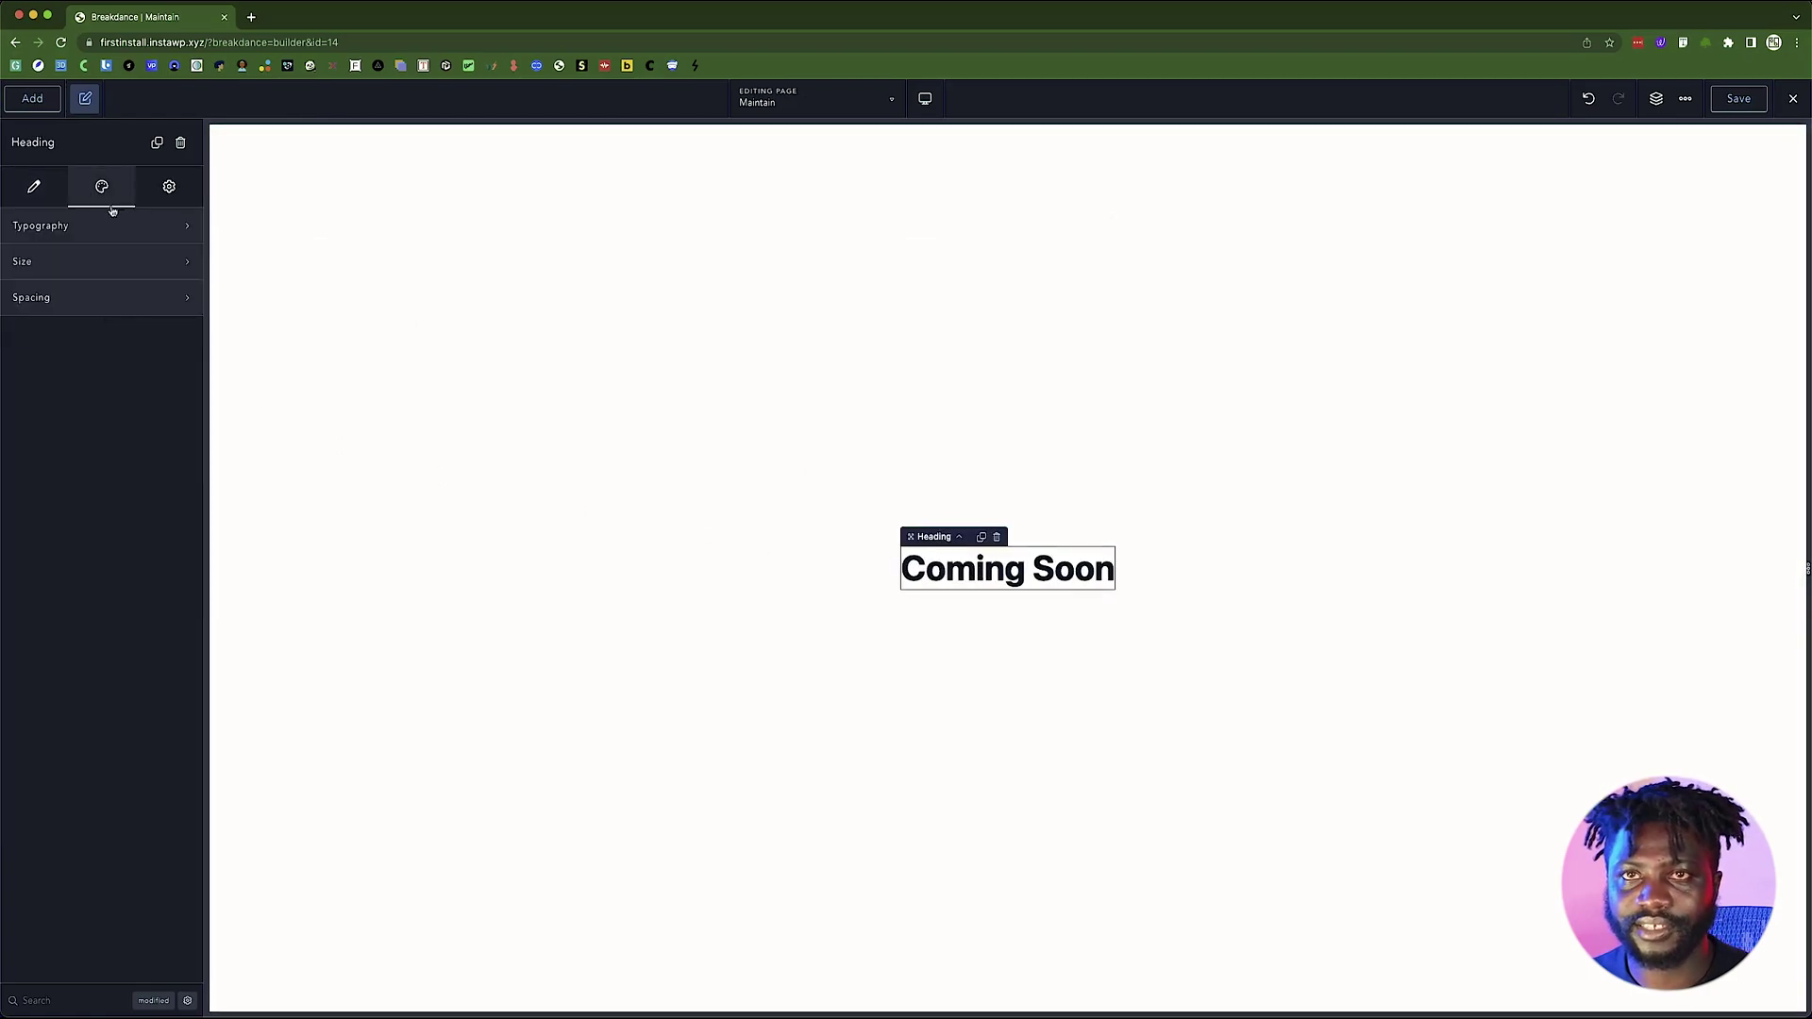
- Set the Coming Soon heading's typography to 128 px font size and weight 300
{"action": "left_click", "coordinate": [156, 239]}
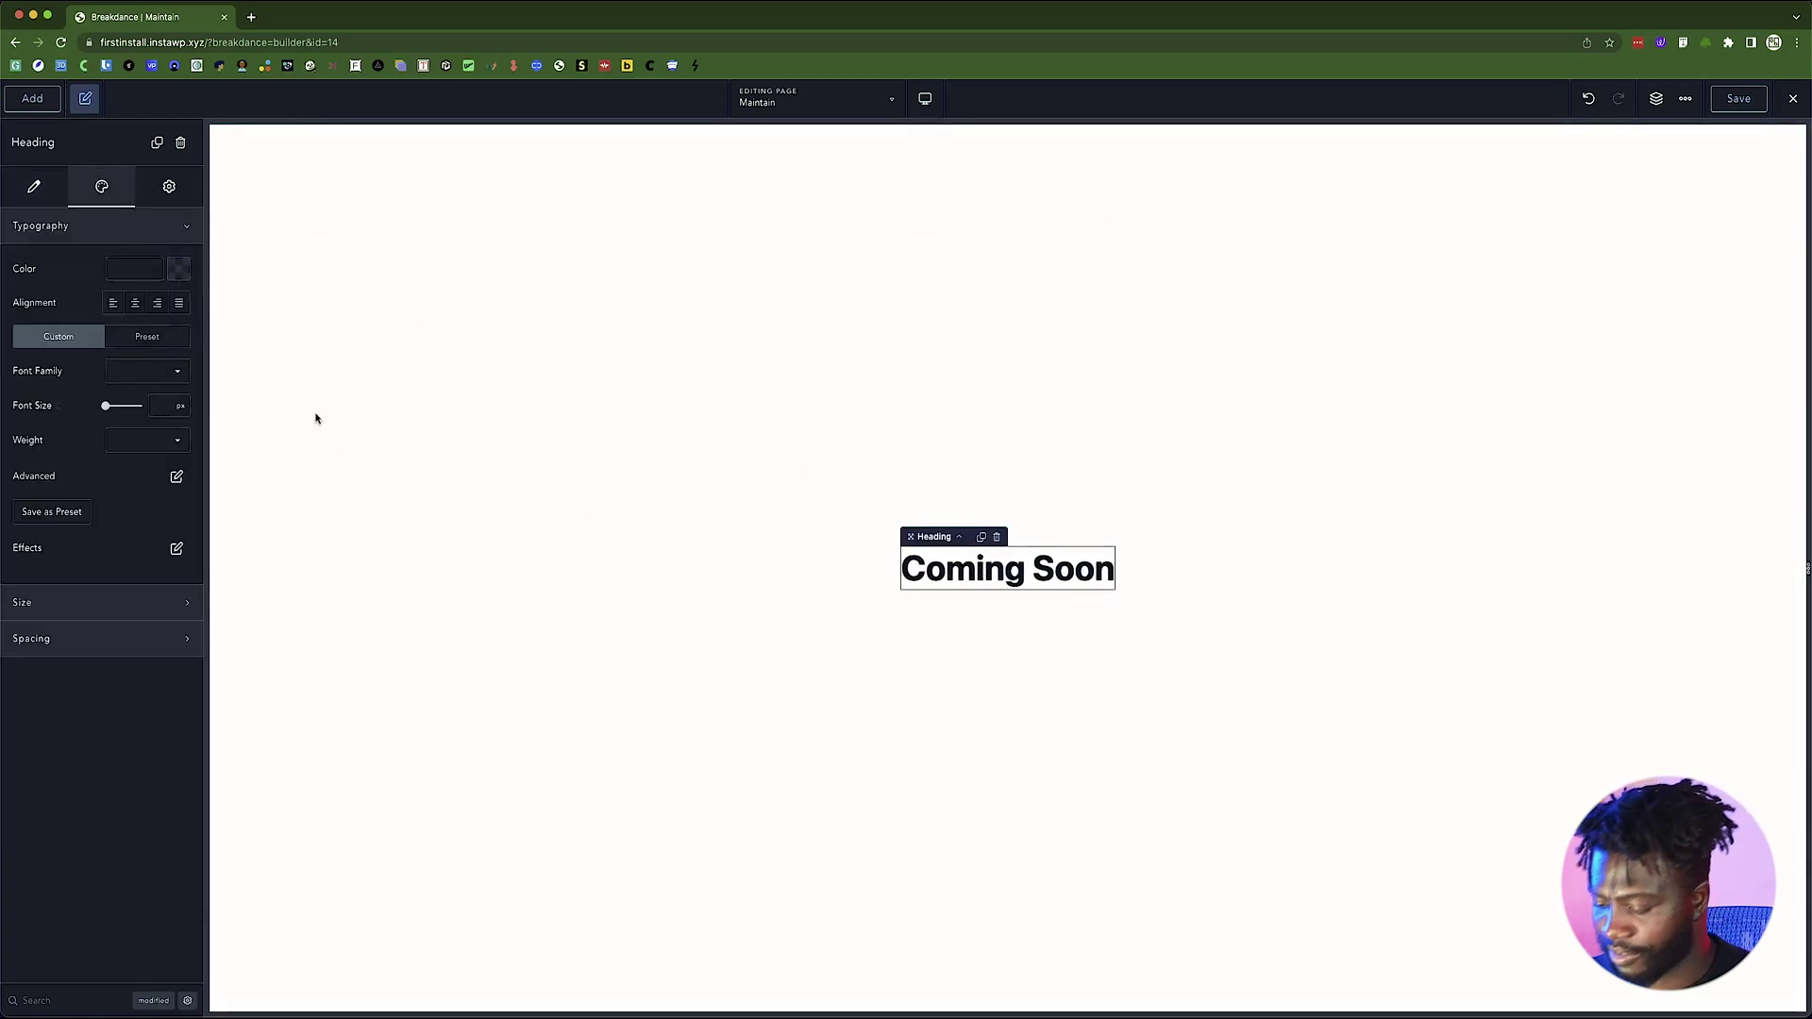
{"action": "left_click_drag", "start_coordinate": [105, 406], "coordinate": [189, 418]}
{"action": "left_click", "coordinate": [177, 439]}
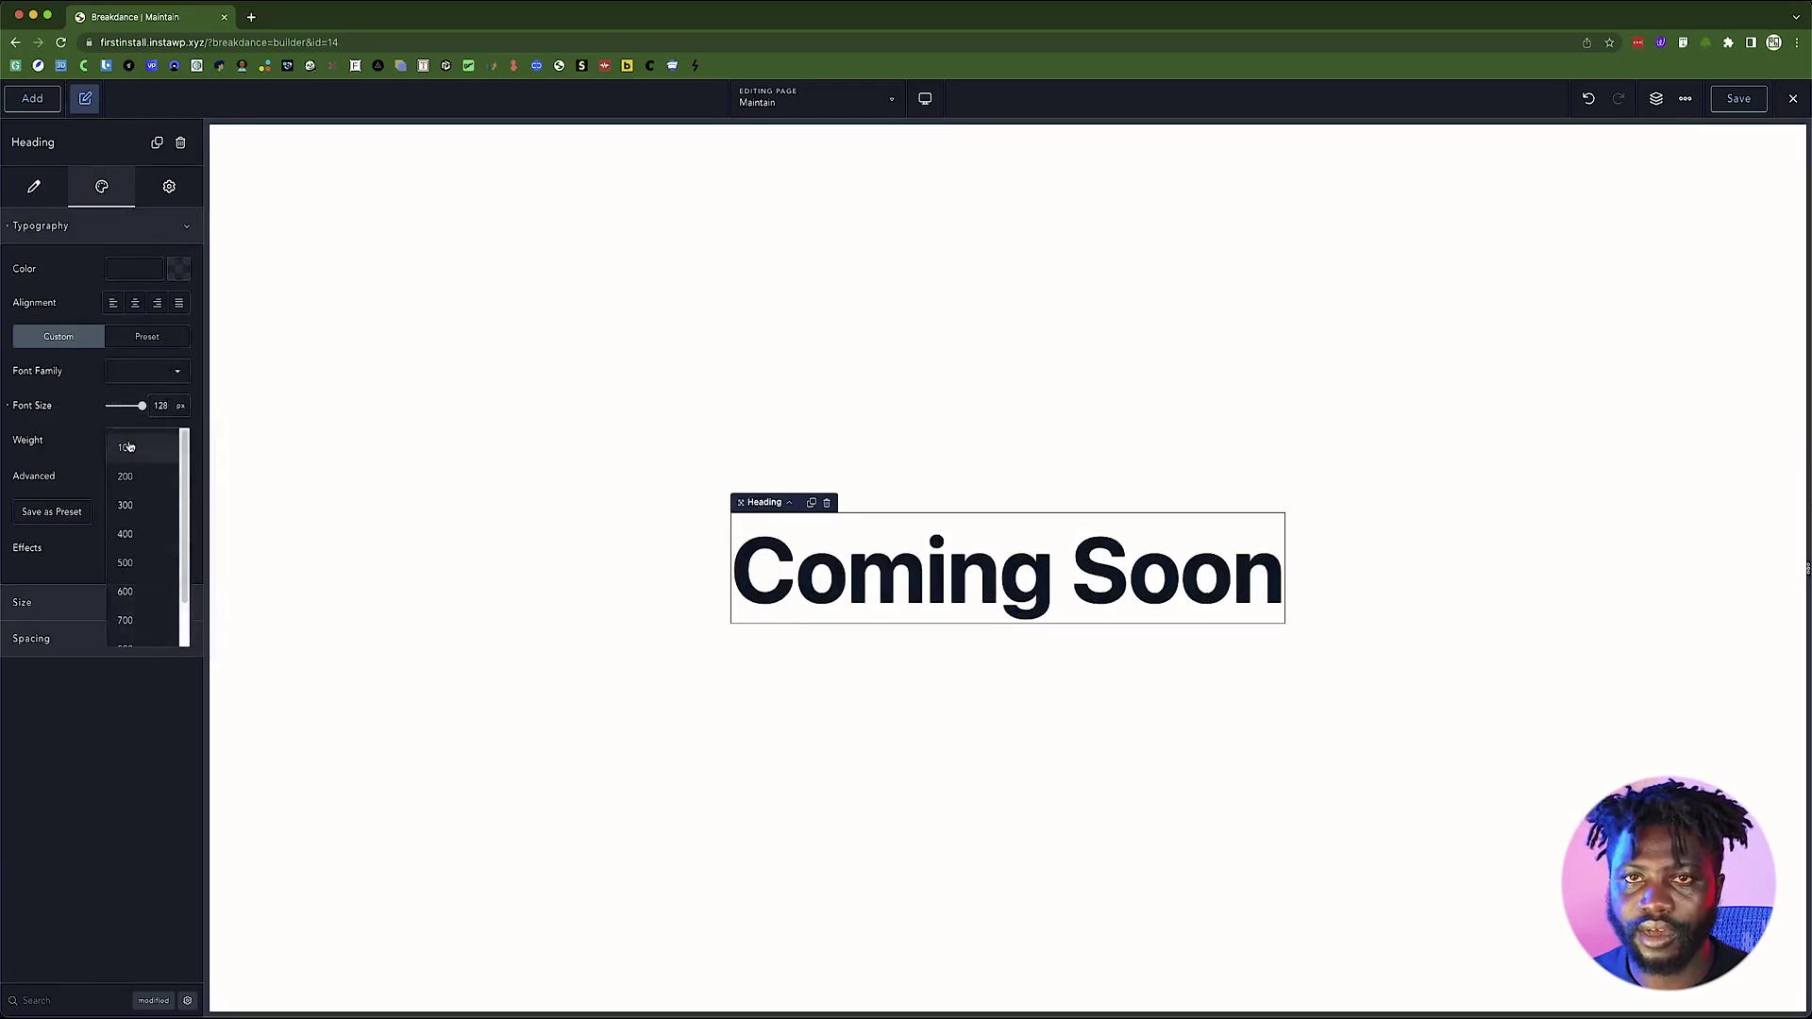
{"action": "left_click", "coordinate": [126, 504]}
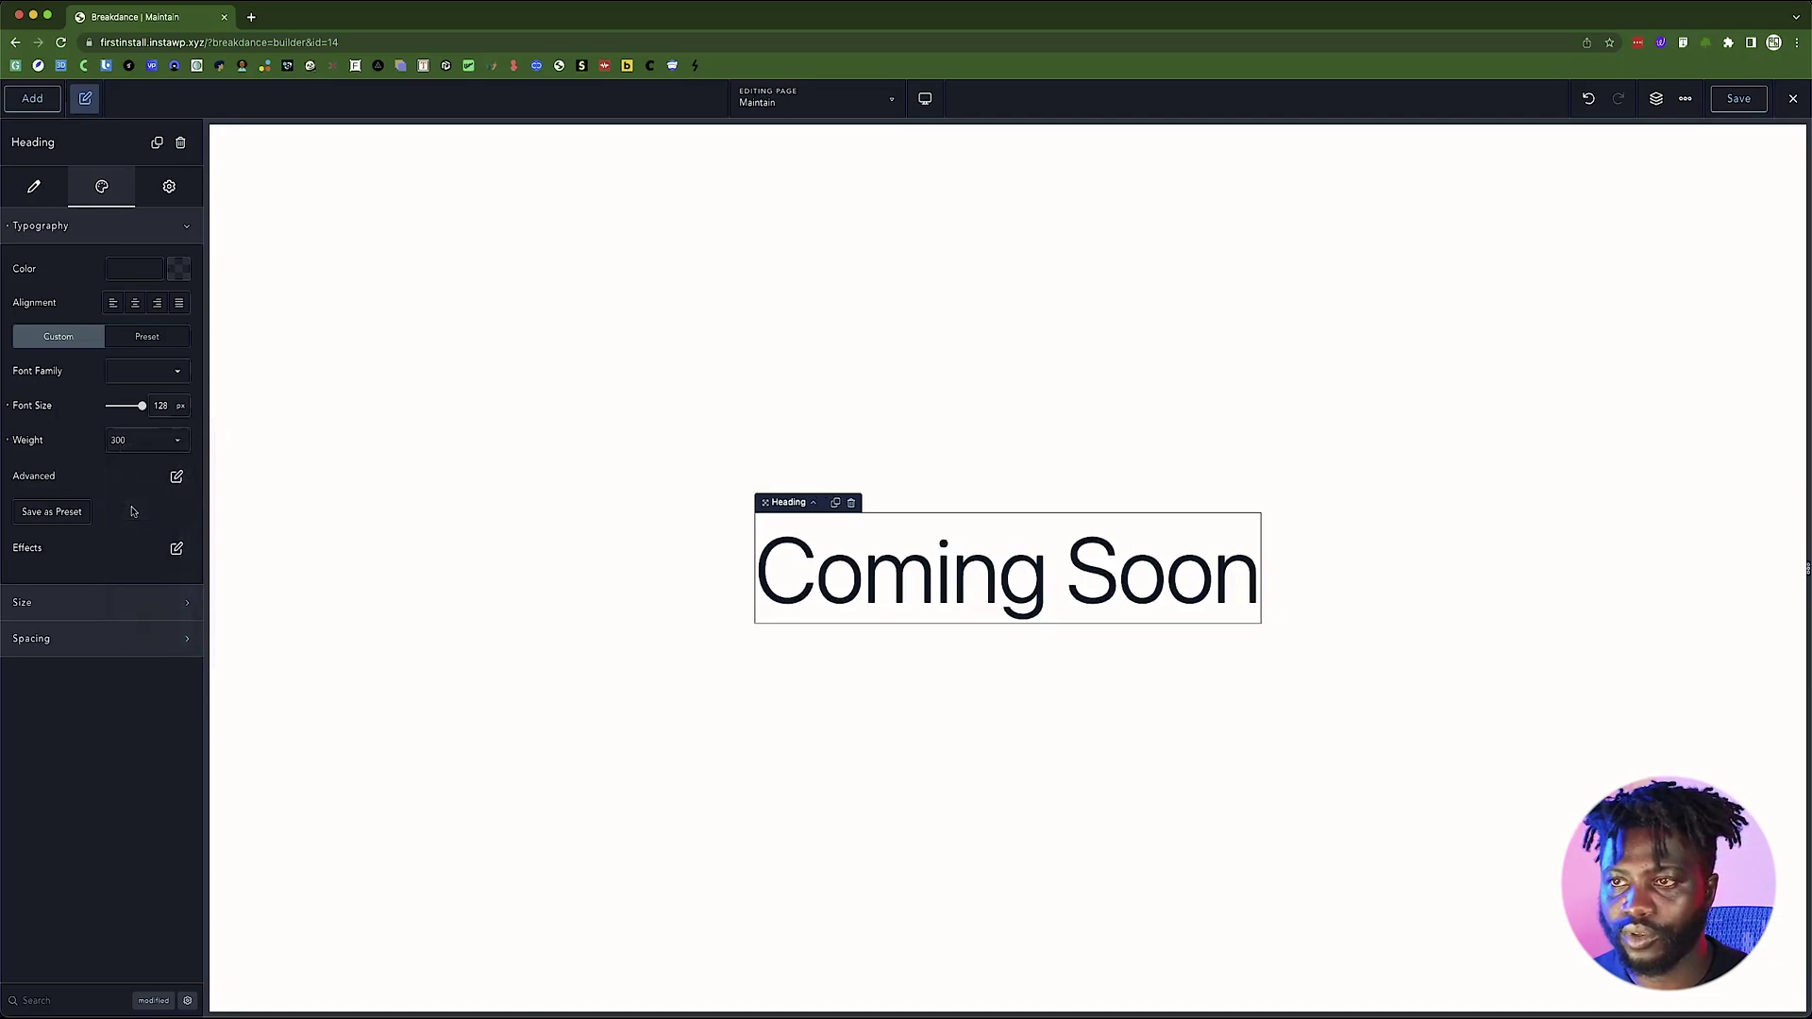
{"action": "left_click", "coordinate": [444, 499]}
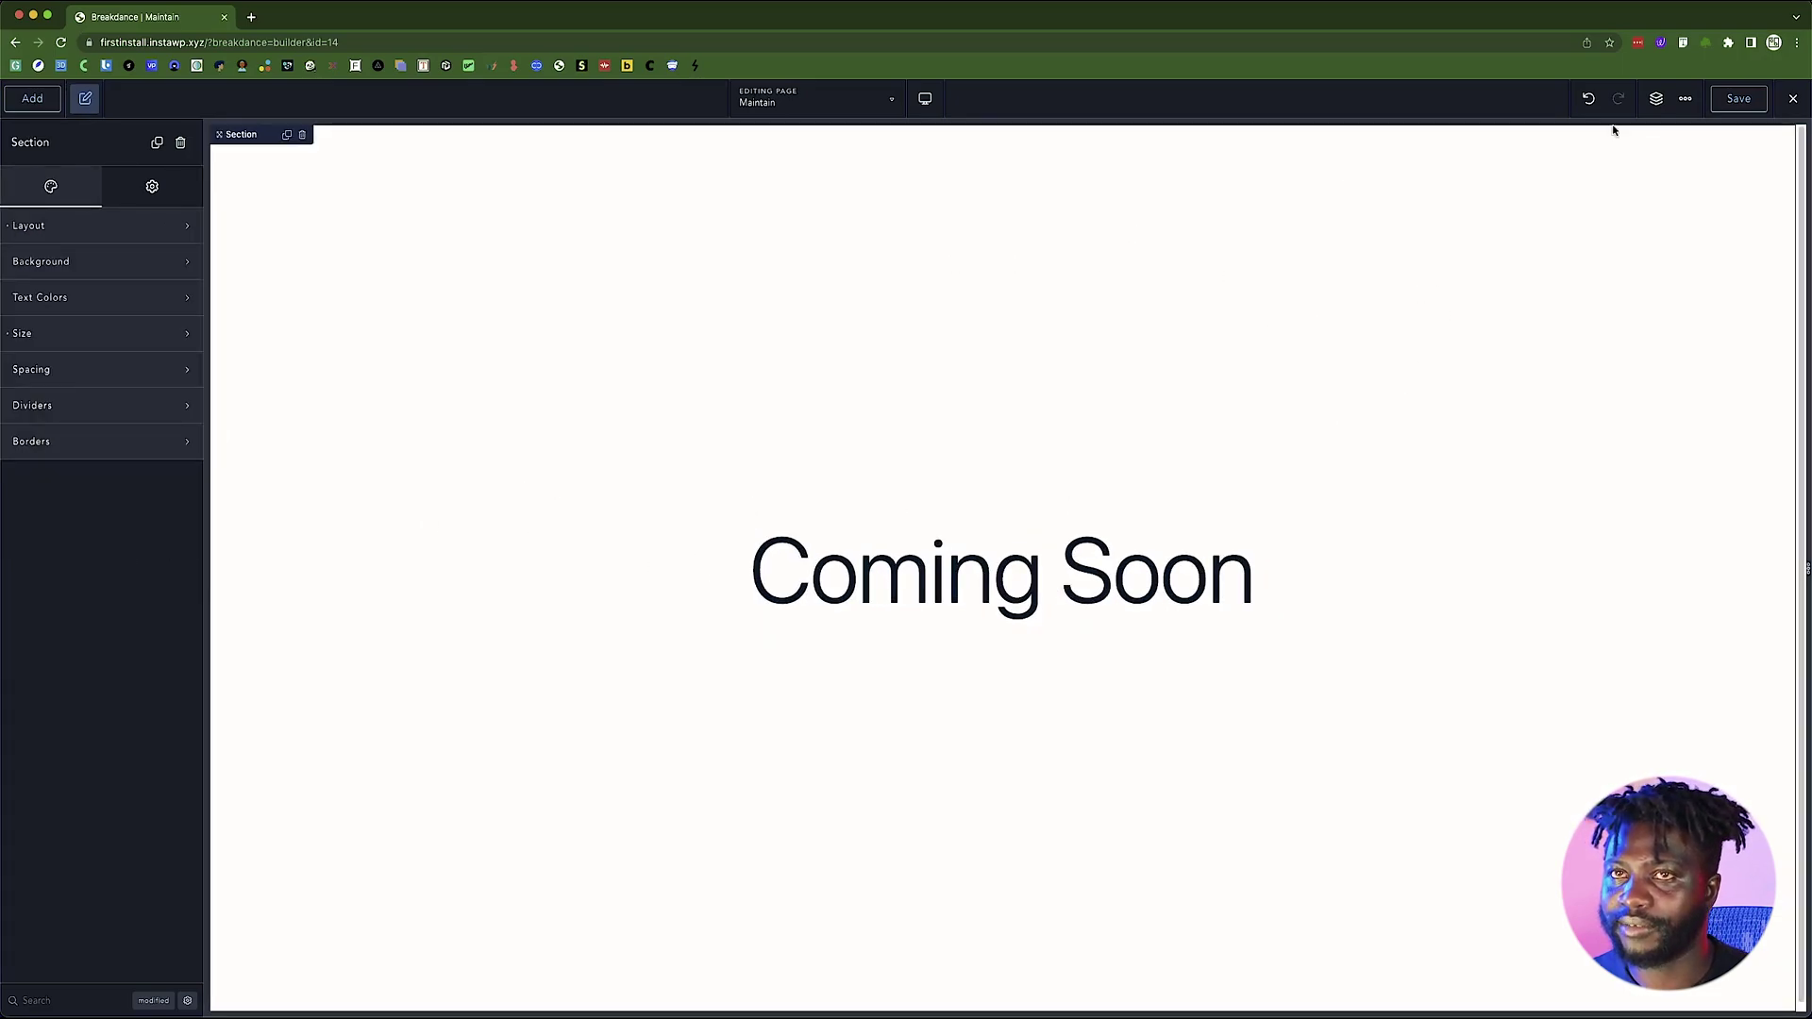
- Save the Maintain page and exit the builder to view it on the front end
{"action": "left_click", "coordinate": [1738, 99]}
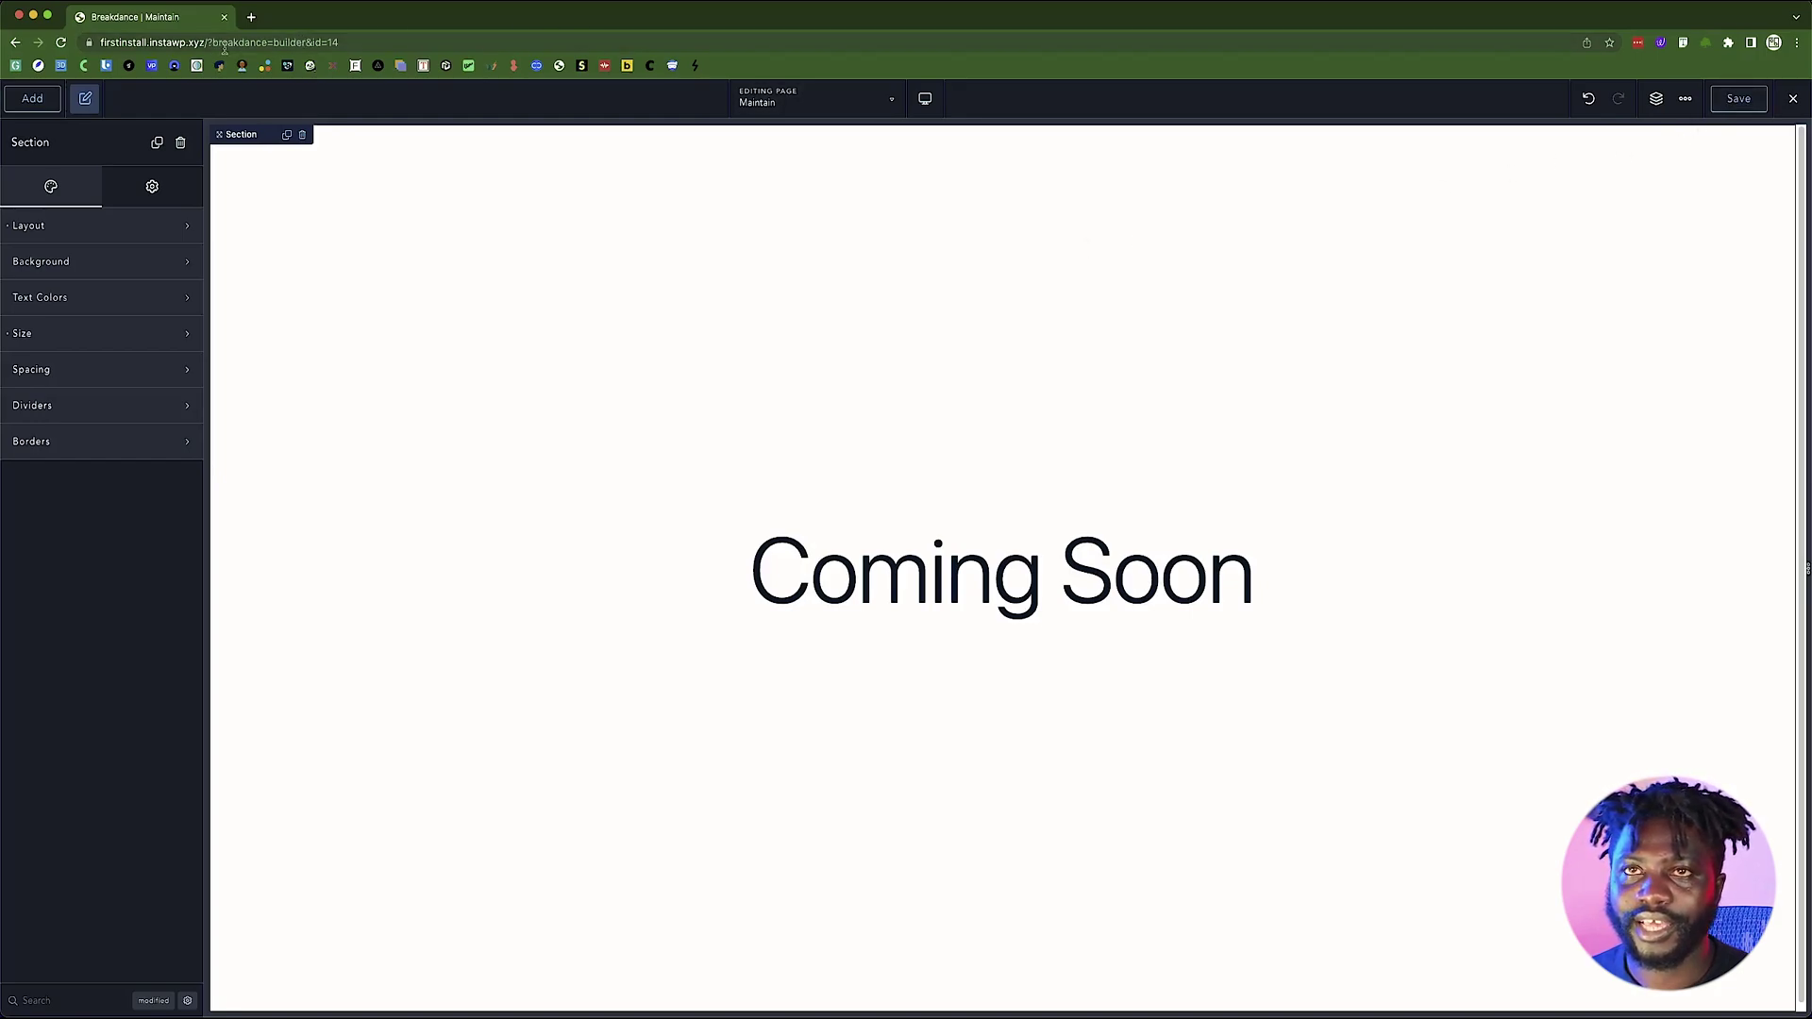
{"action": "left_click", "coordinate": [1791, 98]}
{"action": "left_click", "coordinate": [1755, 135]}
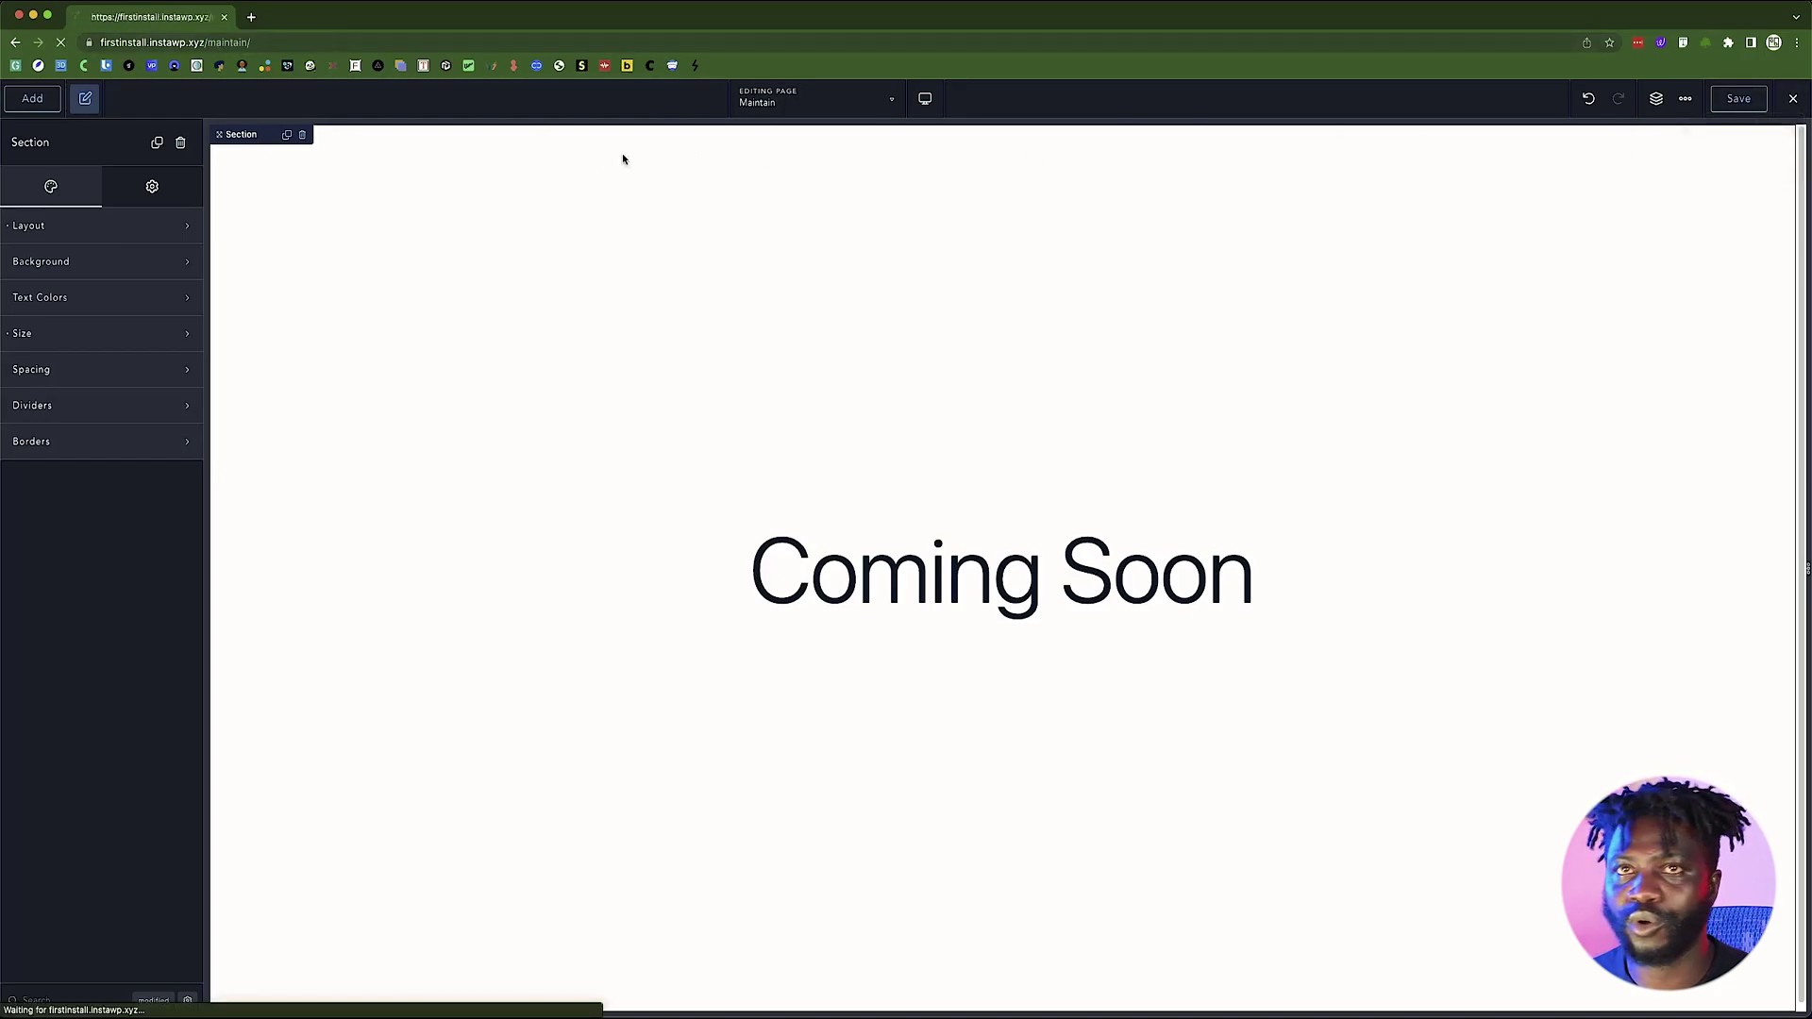
{"action": "left_click", "coordinate": [300, 38]}
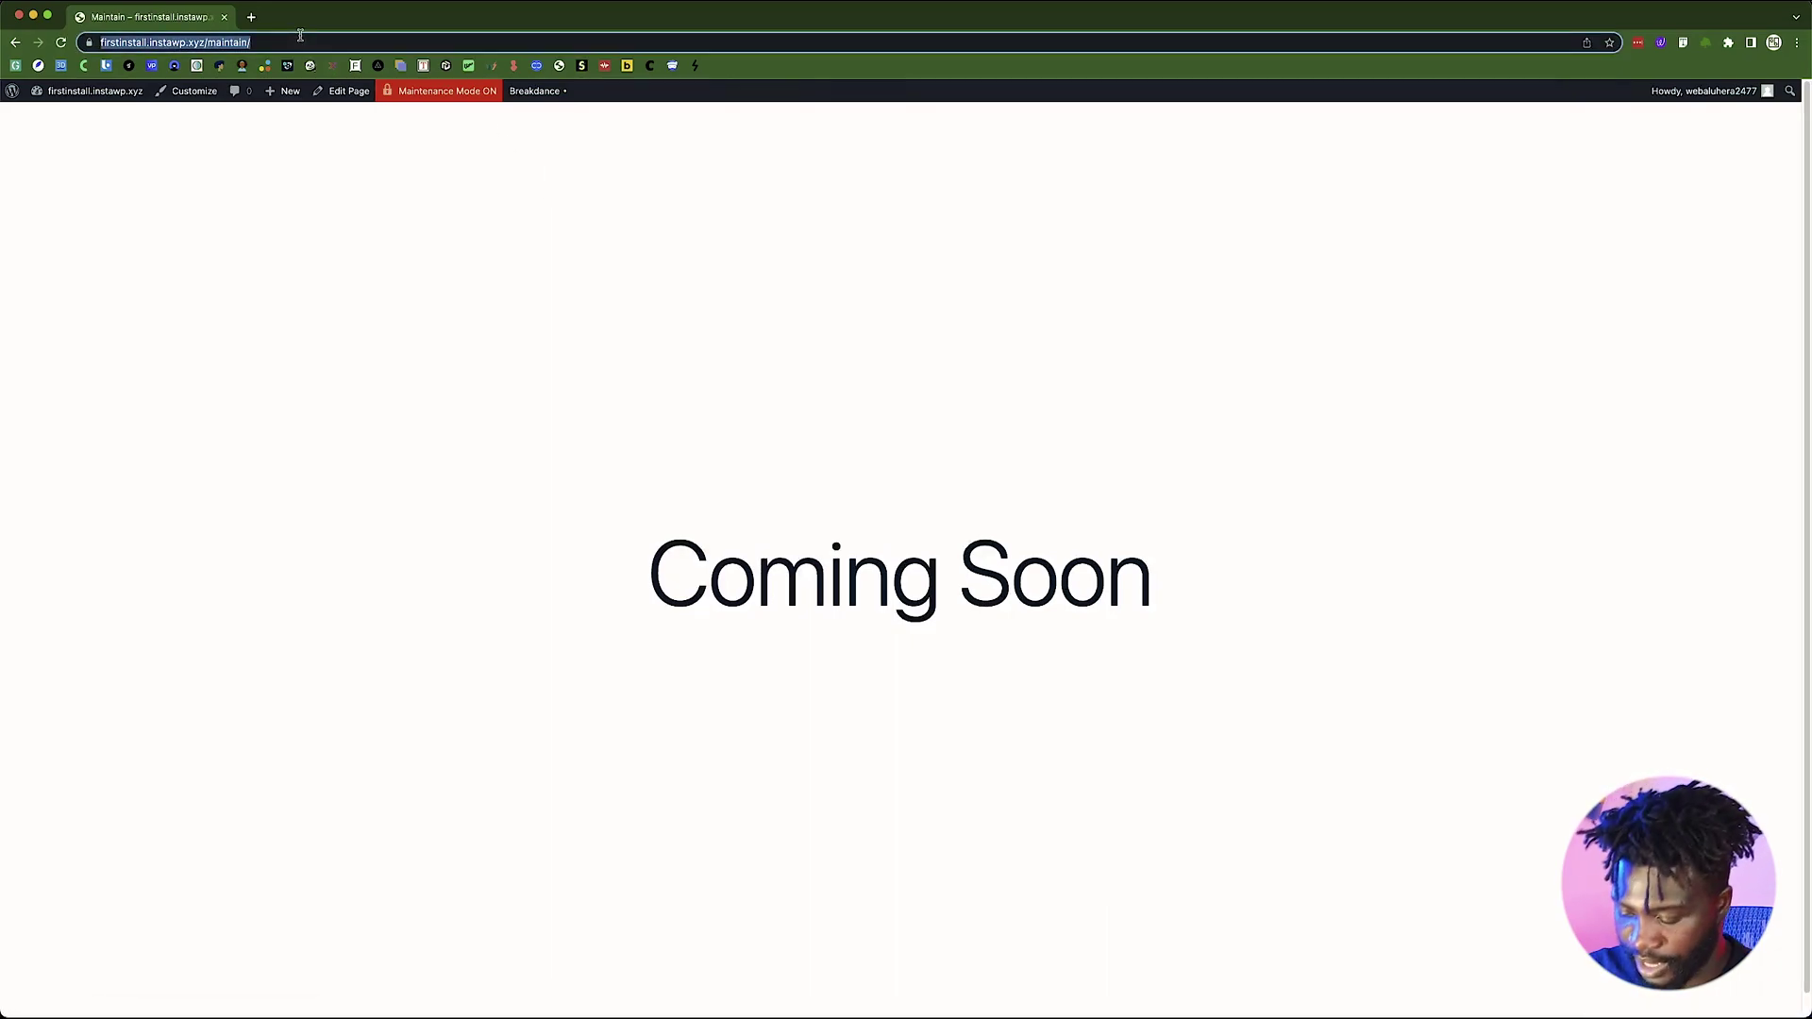
- Trim the address to the site root, copy it, and load the home page
{"action": "left_click", "coordinate": [300, 37]}
{"action": "key", "text": "BackSpace"}
{"action": "key", "text": "BackSpace"}
{"action": "key", "text": "BackSpace"}
{"action": "key", "text": "BackSpace"}
{"action": "key", "text": "BackSpace"}
{"action": "key", "text": "BackSpace"}
{"action": "key", "text": "BackSpace"}
{"action": "key", "text": "BackSpace"}
{"action": "key", "text": "BackSpace"}
{"action": "key", "text": "BackSpace"}
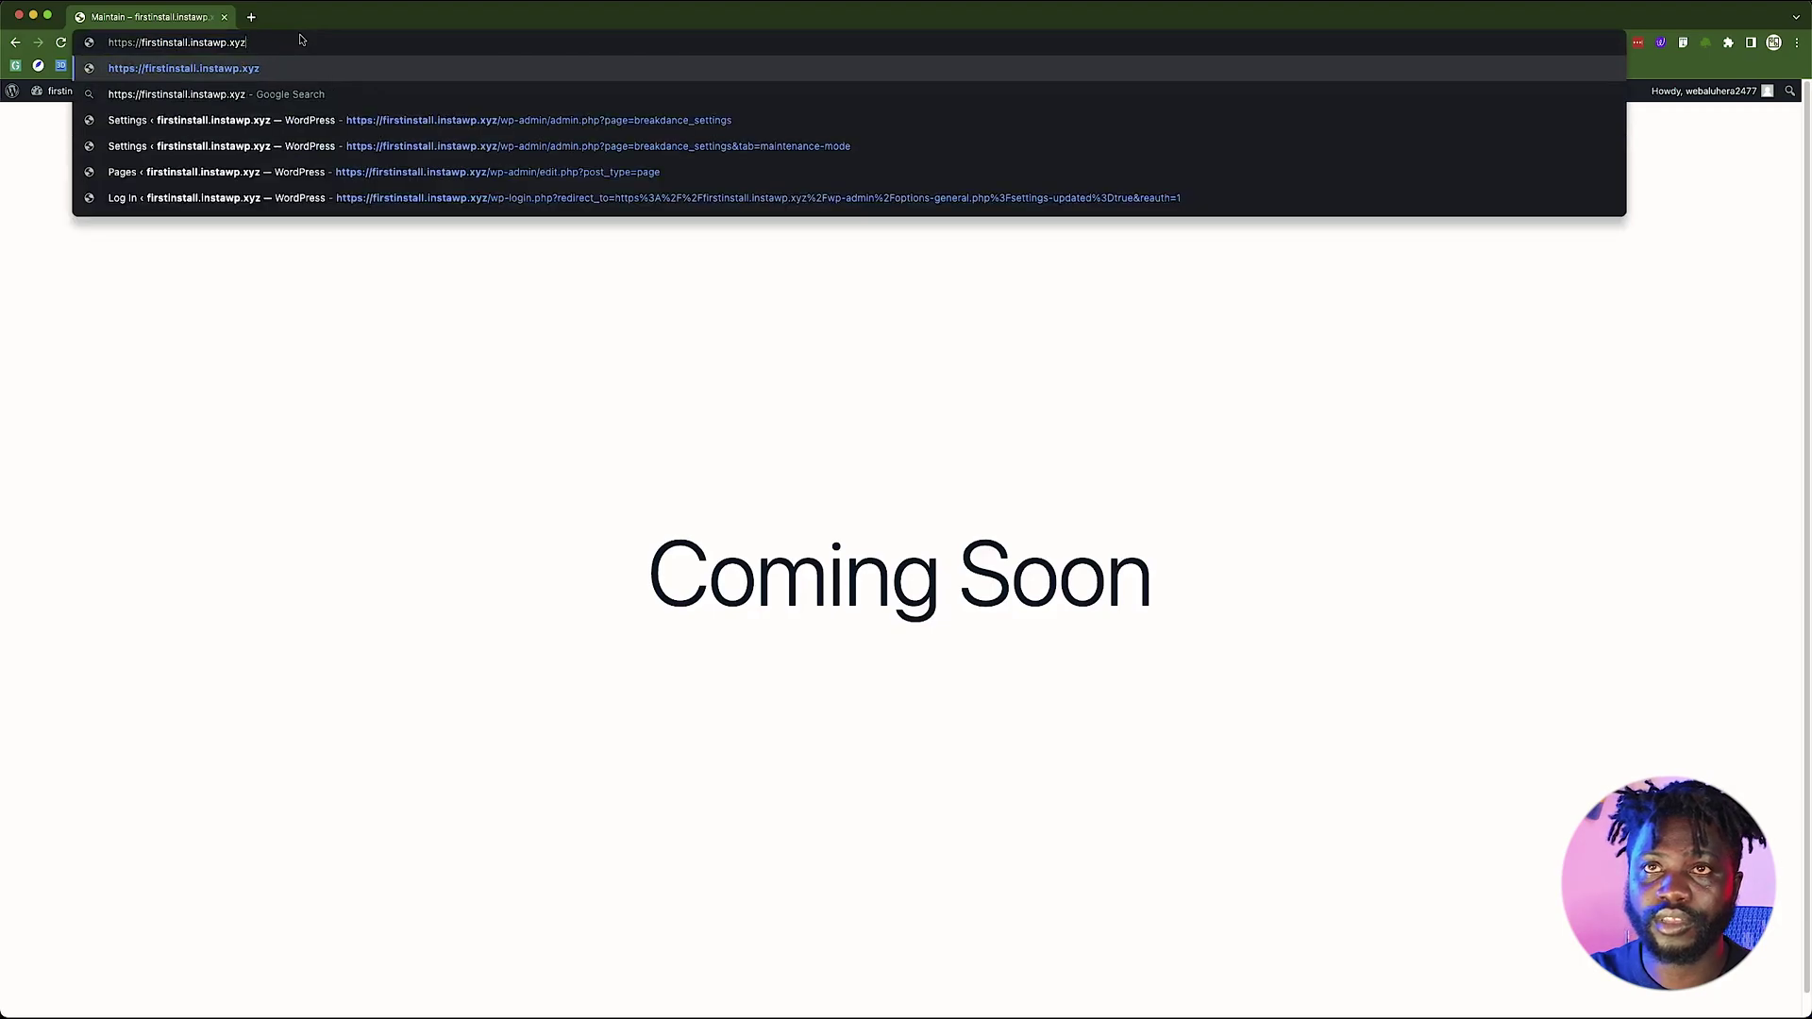
{"action": "key", "text": "super+a"}
{"action": "key", "text": "super+c"}
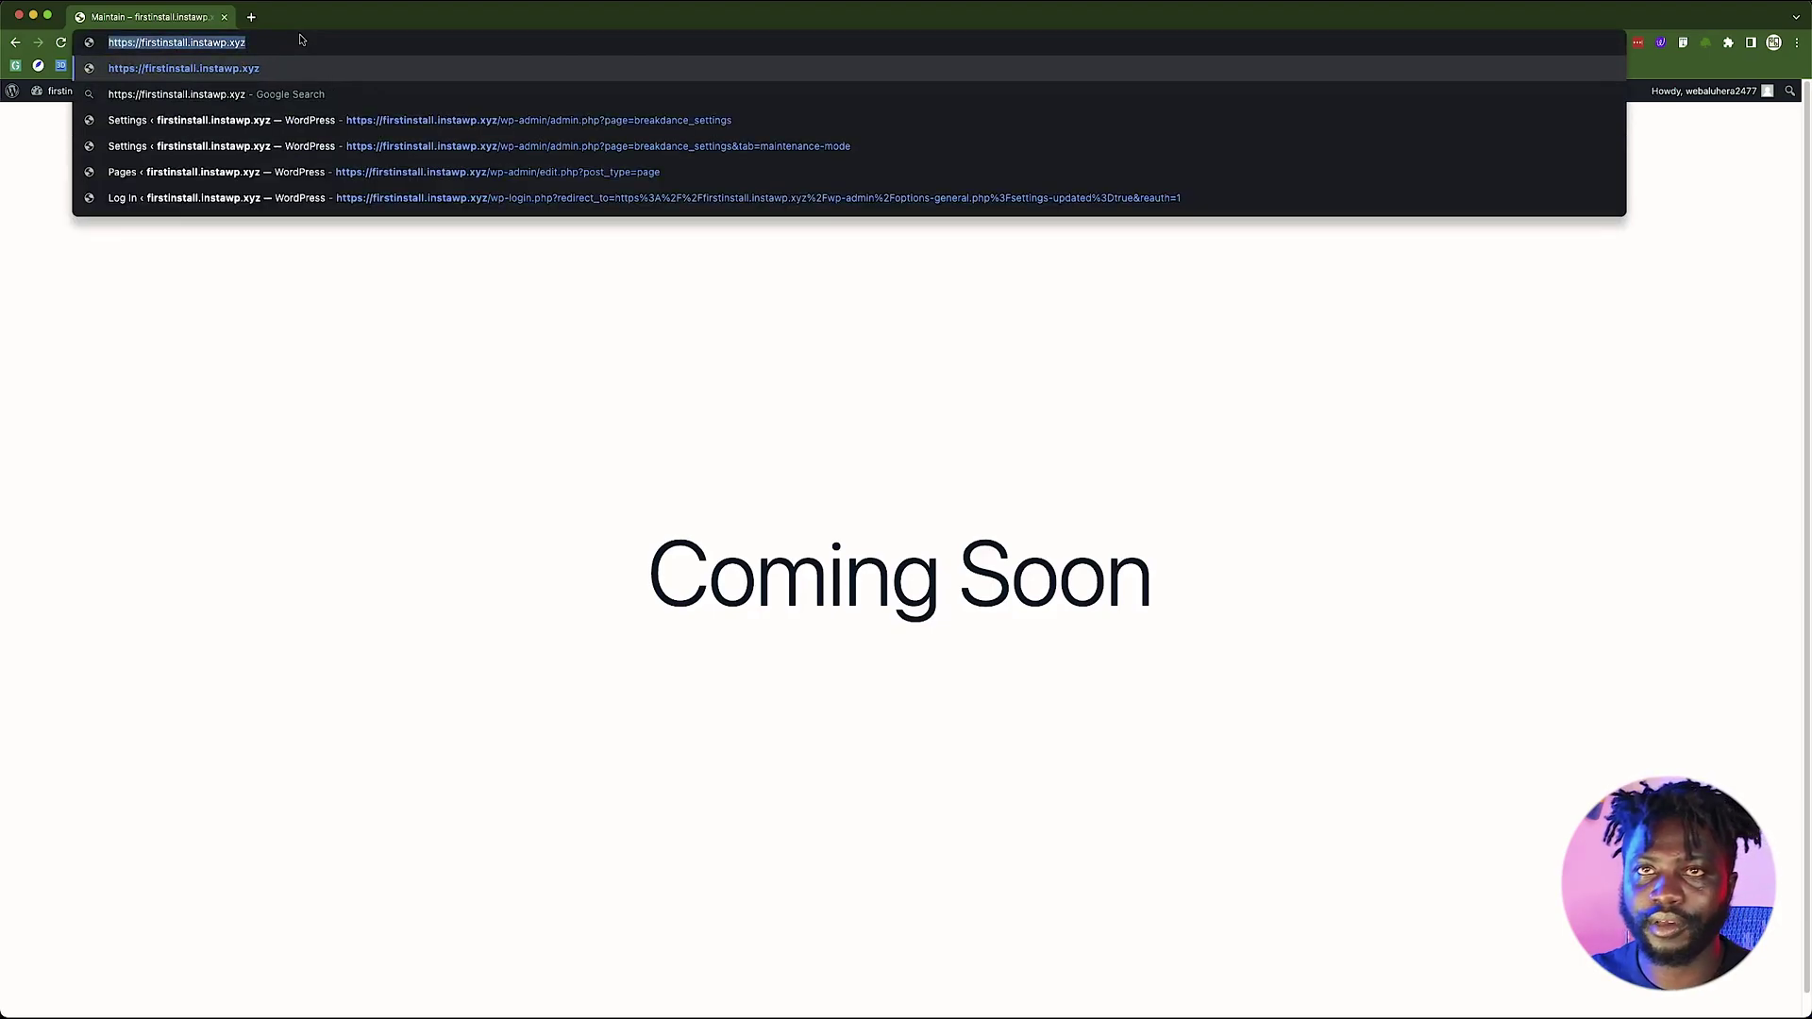
{"action": "key", "text": "Return"}
- Load the copied site address in a new Incognito window
{"action": "left_click", "coordinate": [1799, 44]}
{"action": "key", "text": "super+shift+n"}
{"action": "key", "text": "super+v"}
{"action": "key", "text": "Return"}
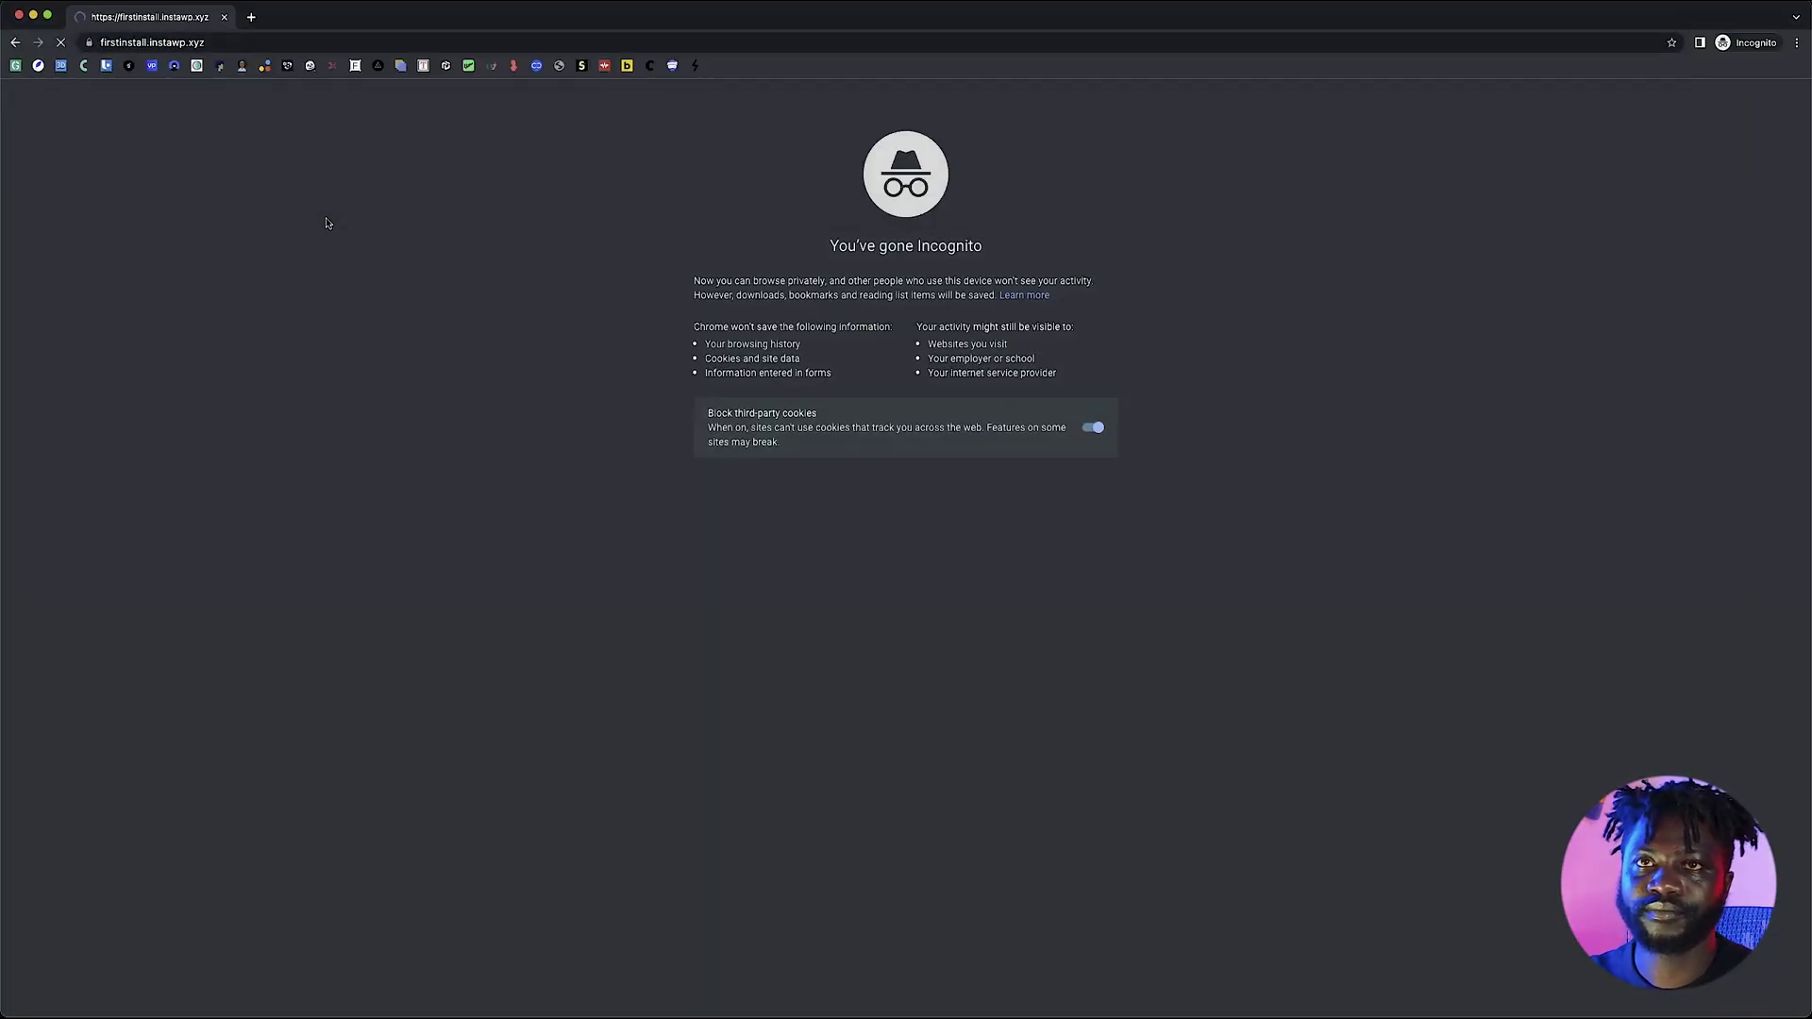